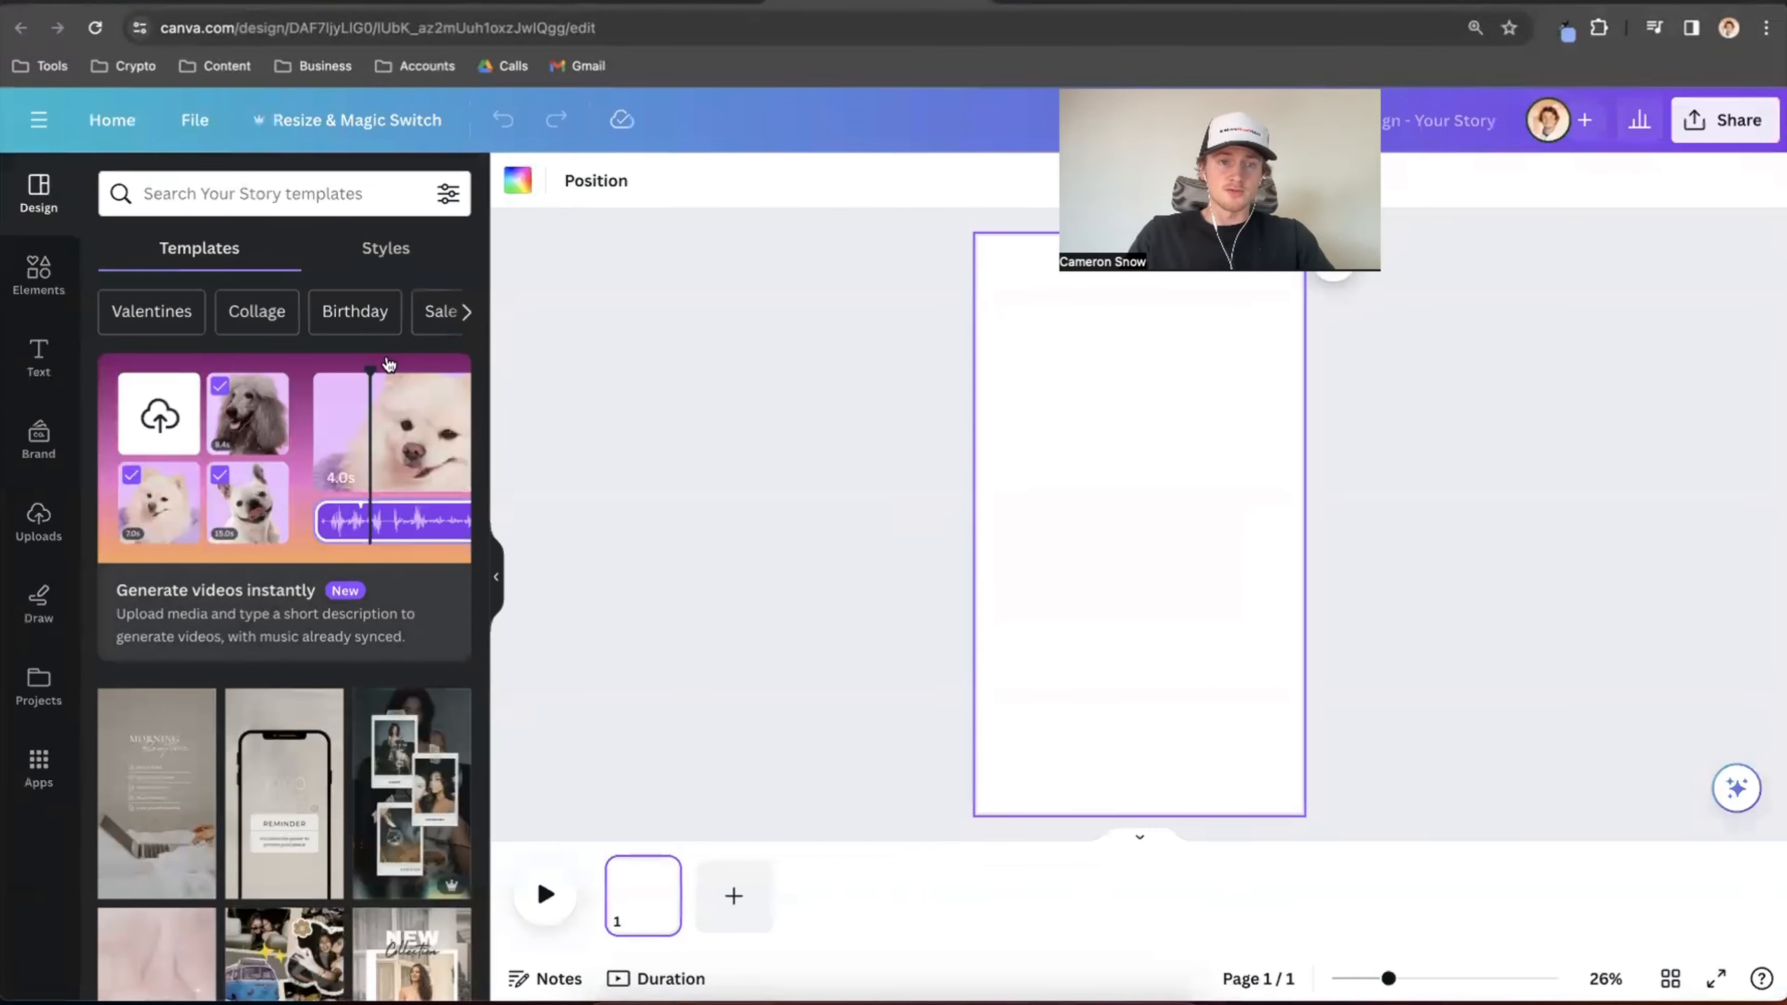
Fill the blank story page with the recently used photo of the private jet
click(35, 271)
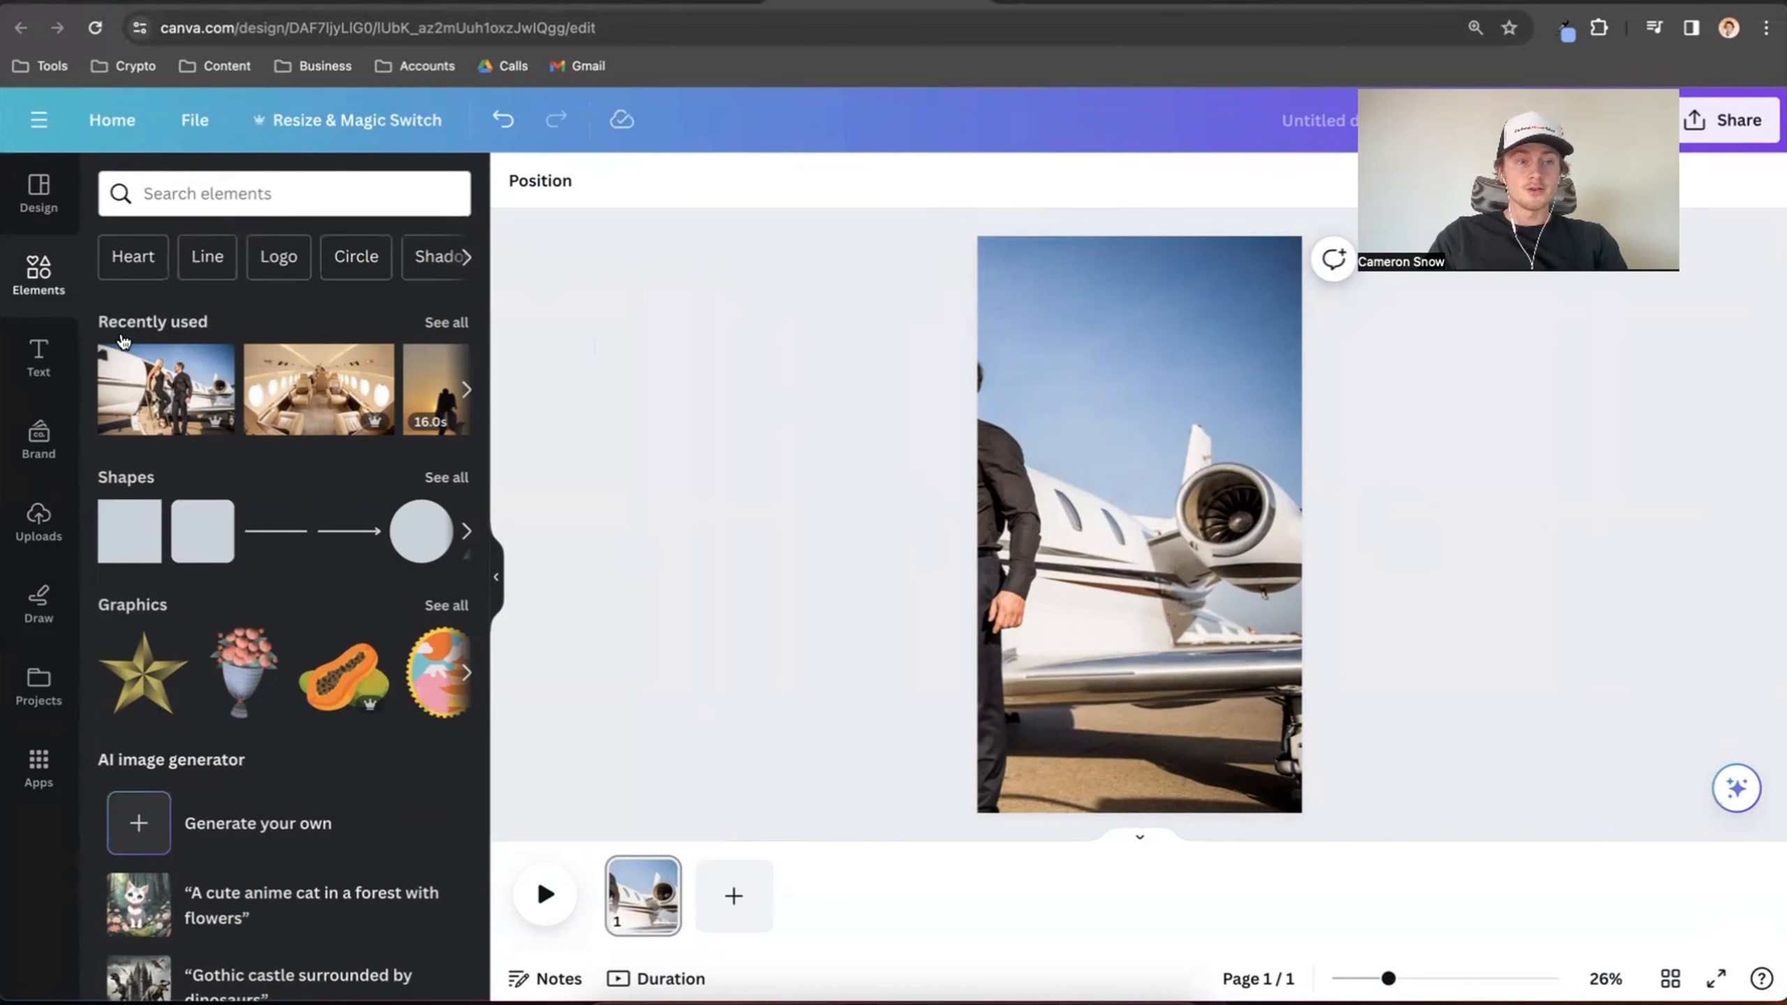
Add a heading and replace its placeholder text with the copied story passage beginning "I was forced to marry my new husband"
click(38, 357)
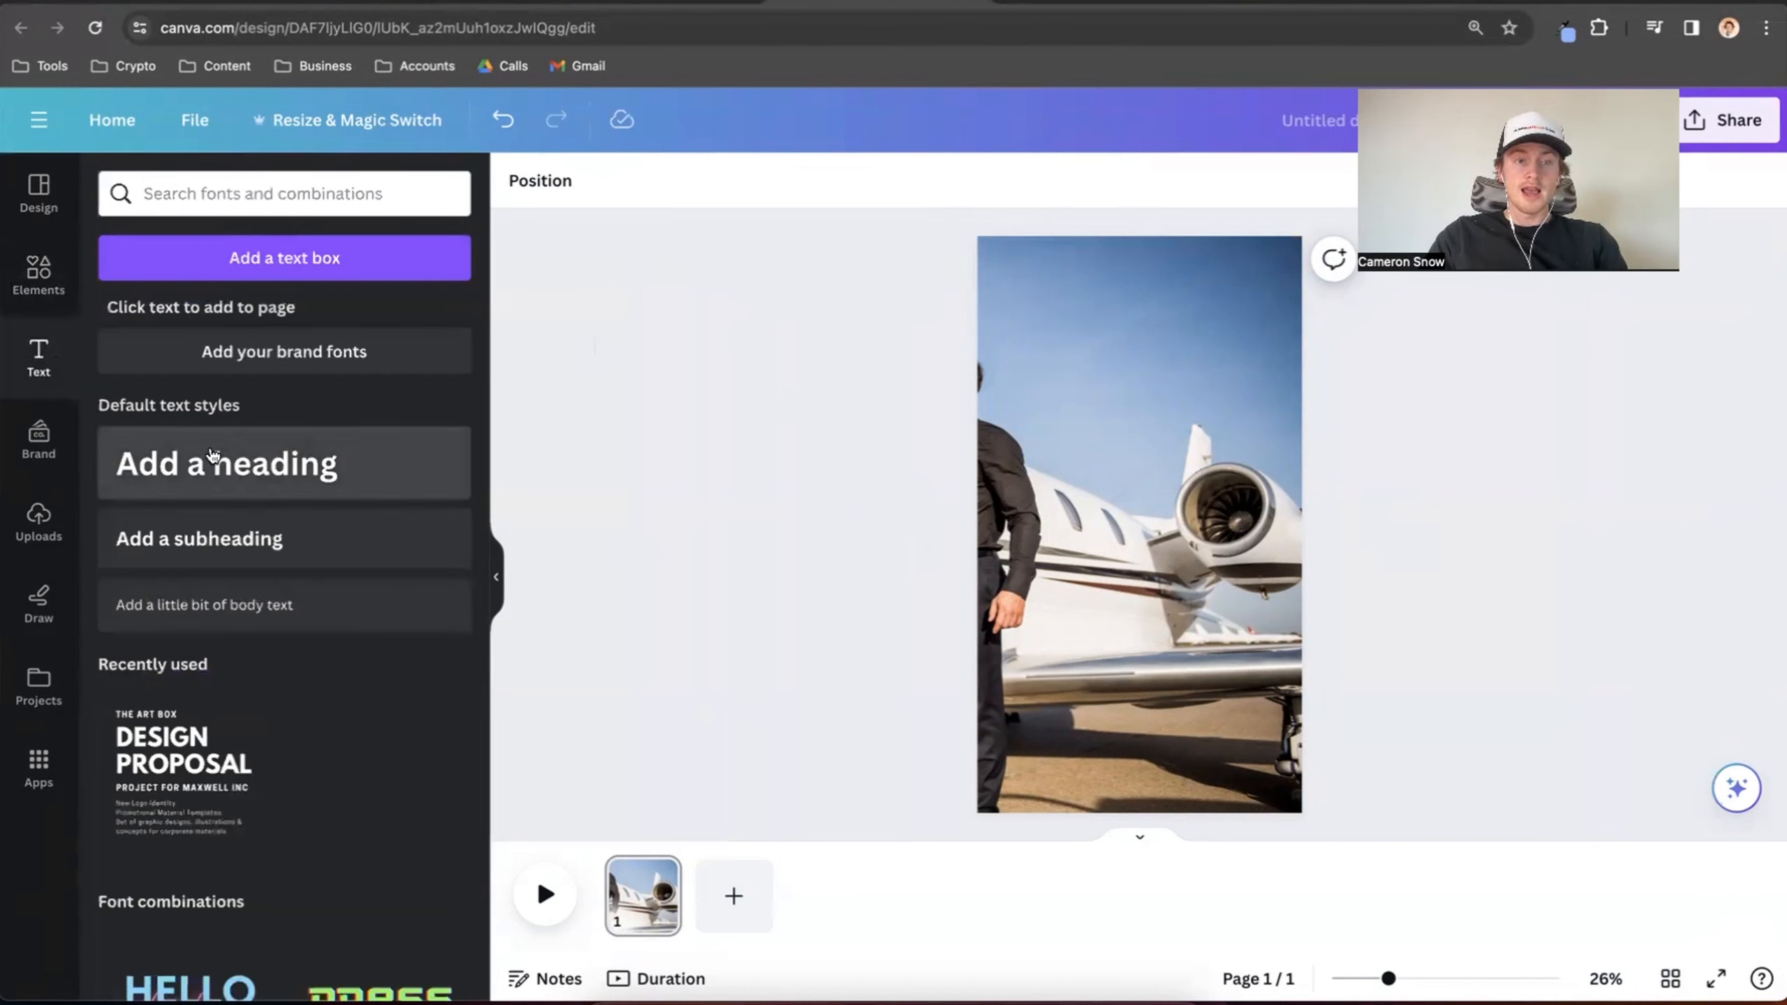
click(213, 455)
double_click(1129, 524)
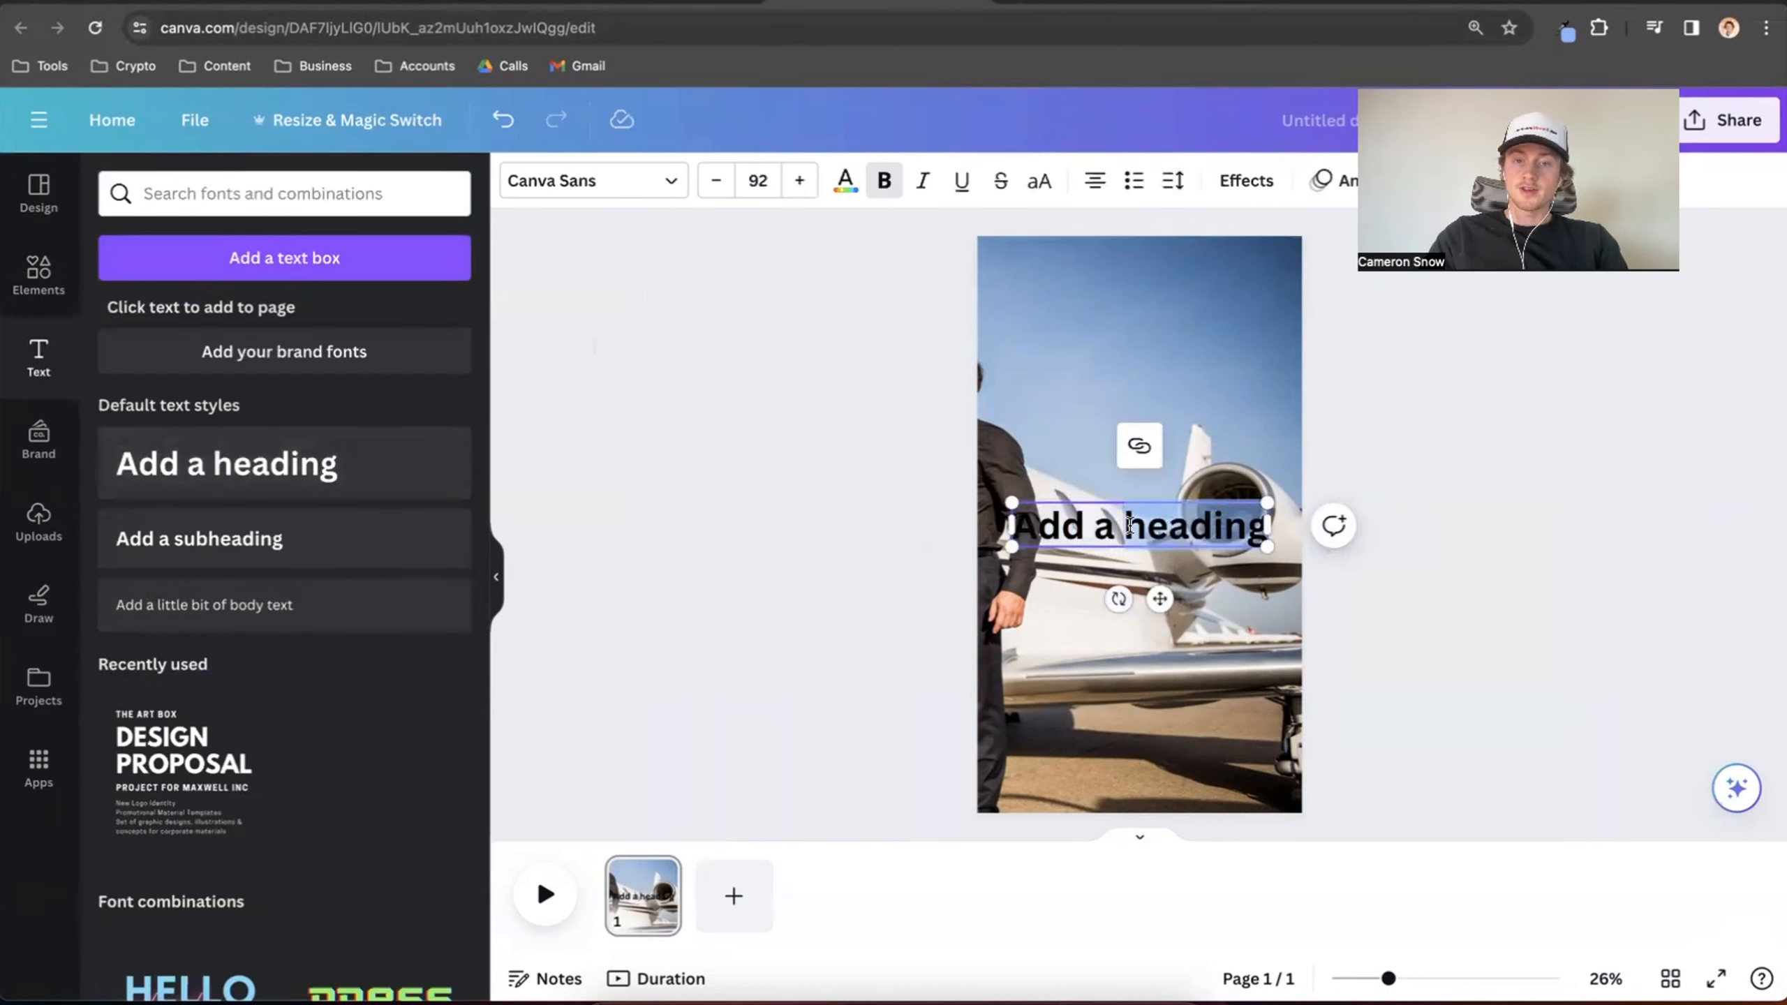
triple_click(1129, 524)
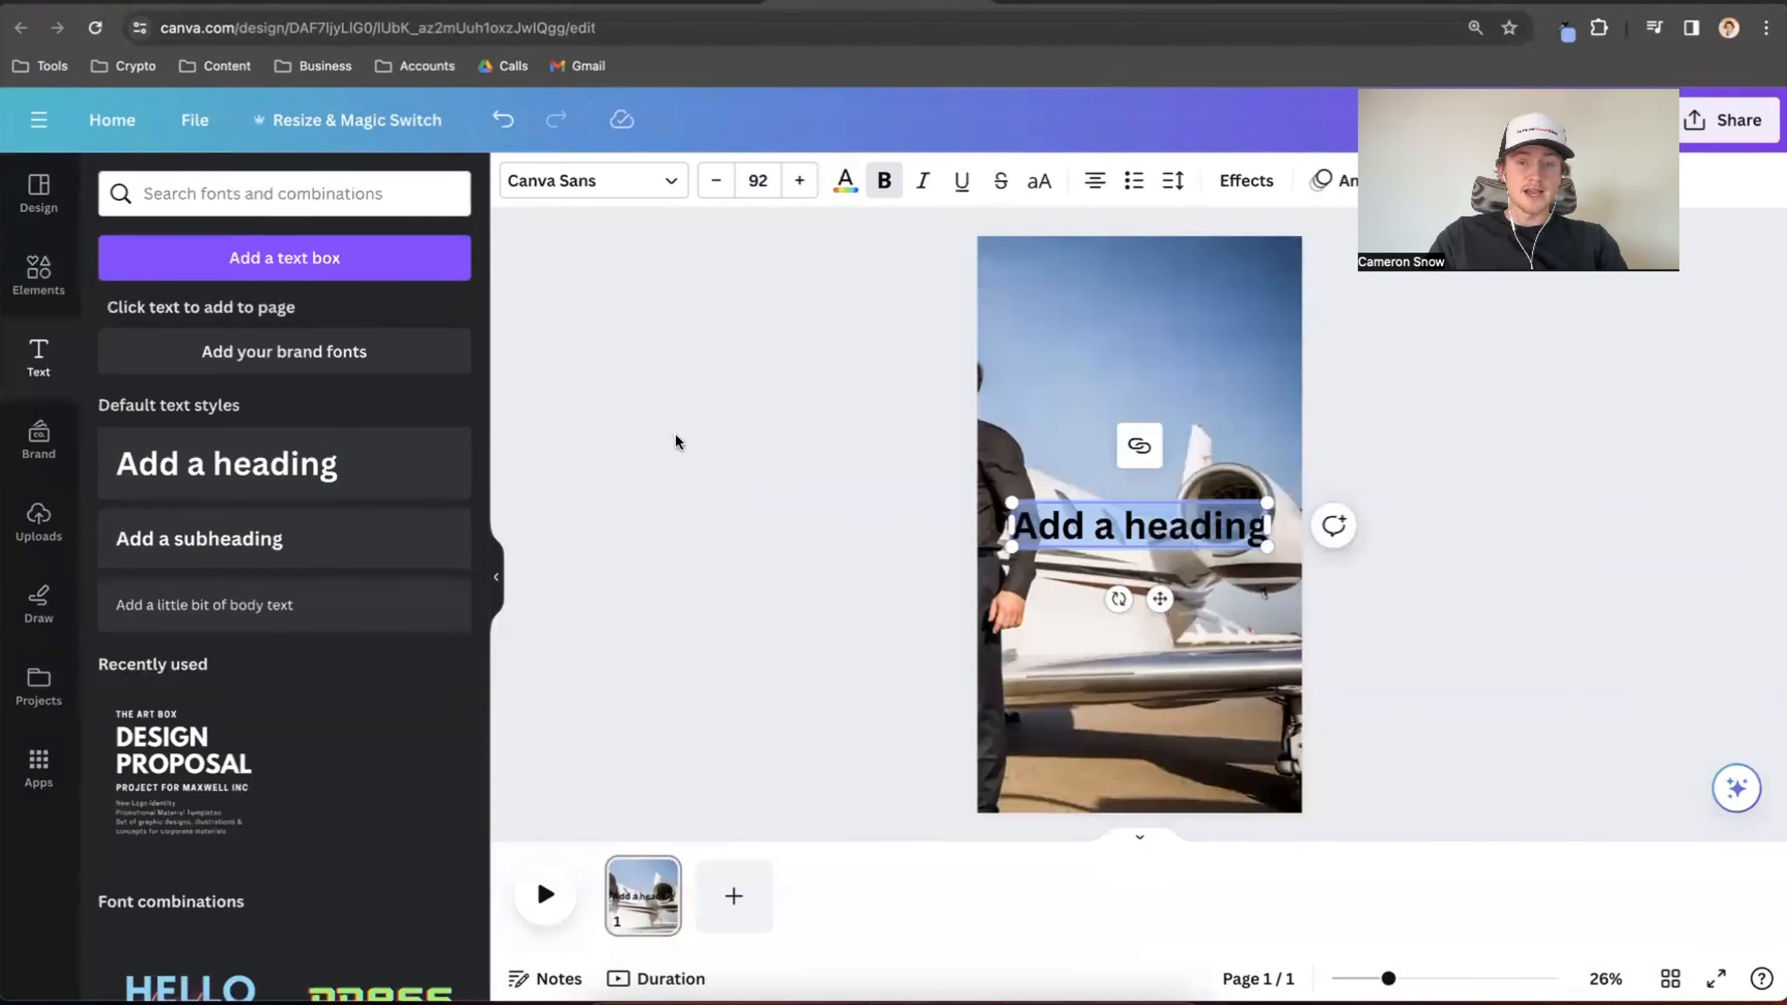
key(ctrl+v)
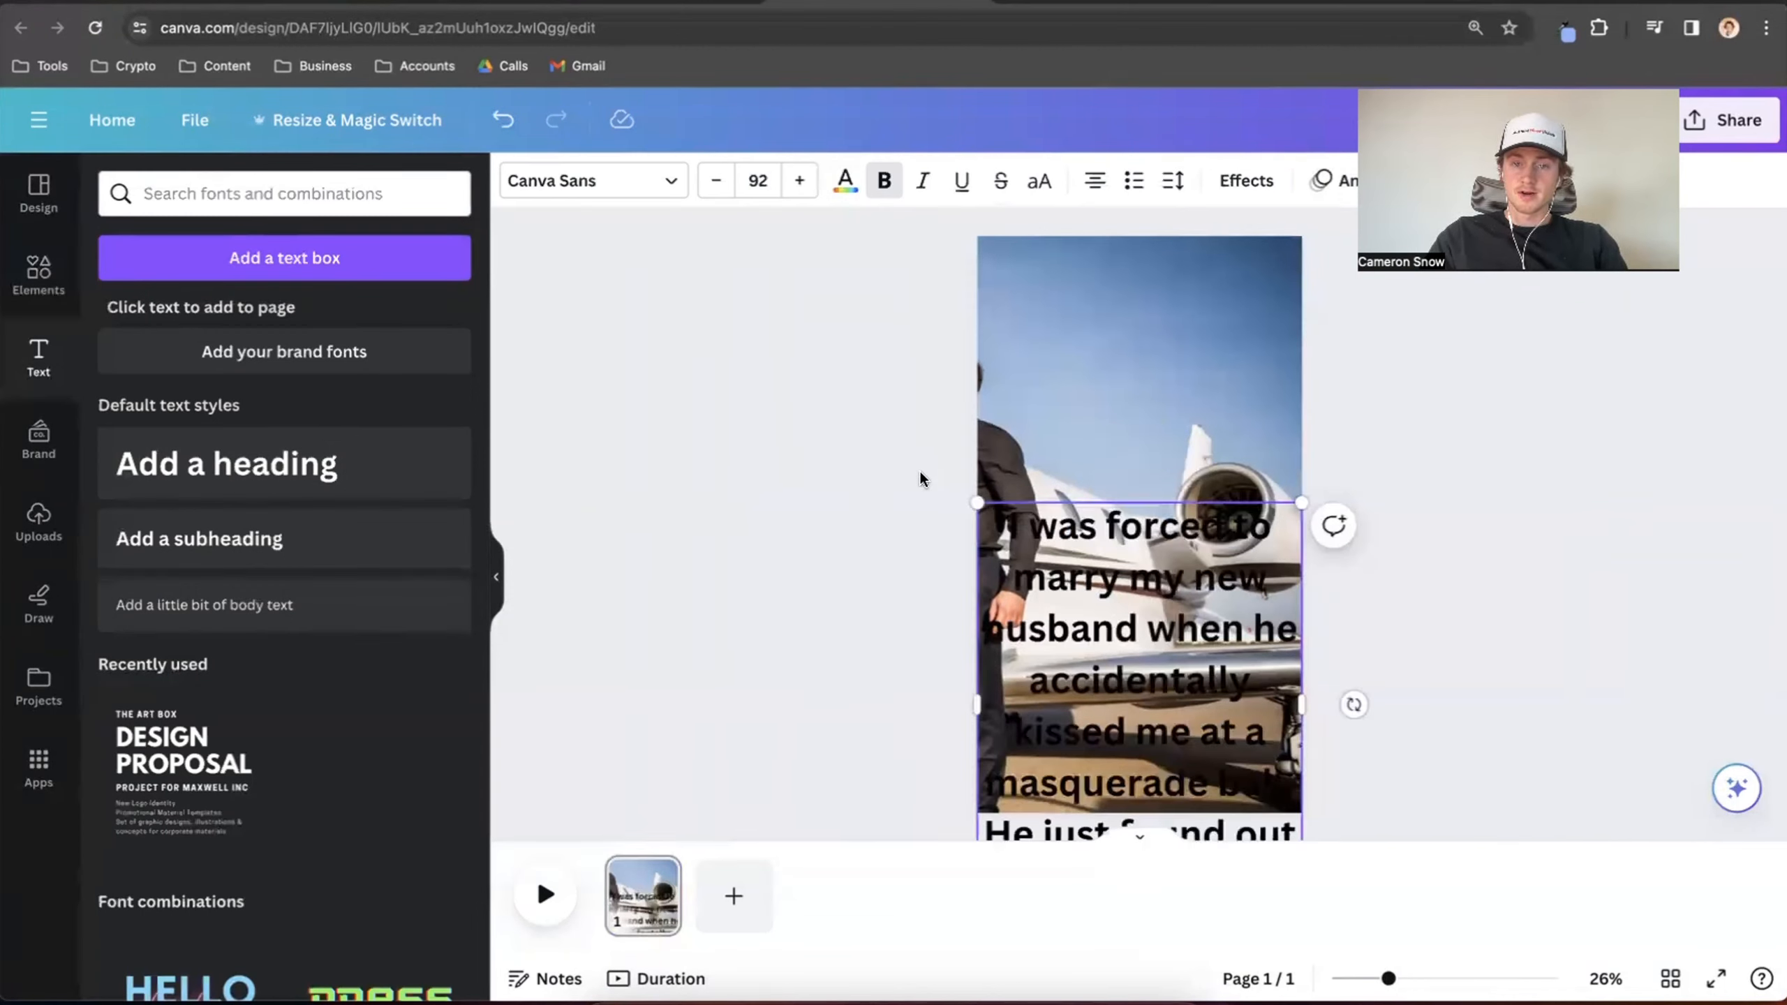
Set the story text's font size to 50 and move it slightly higher on the page
click(754, 178)
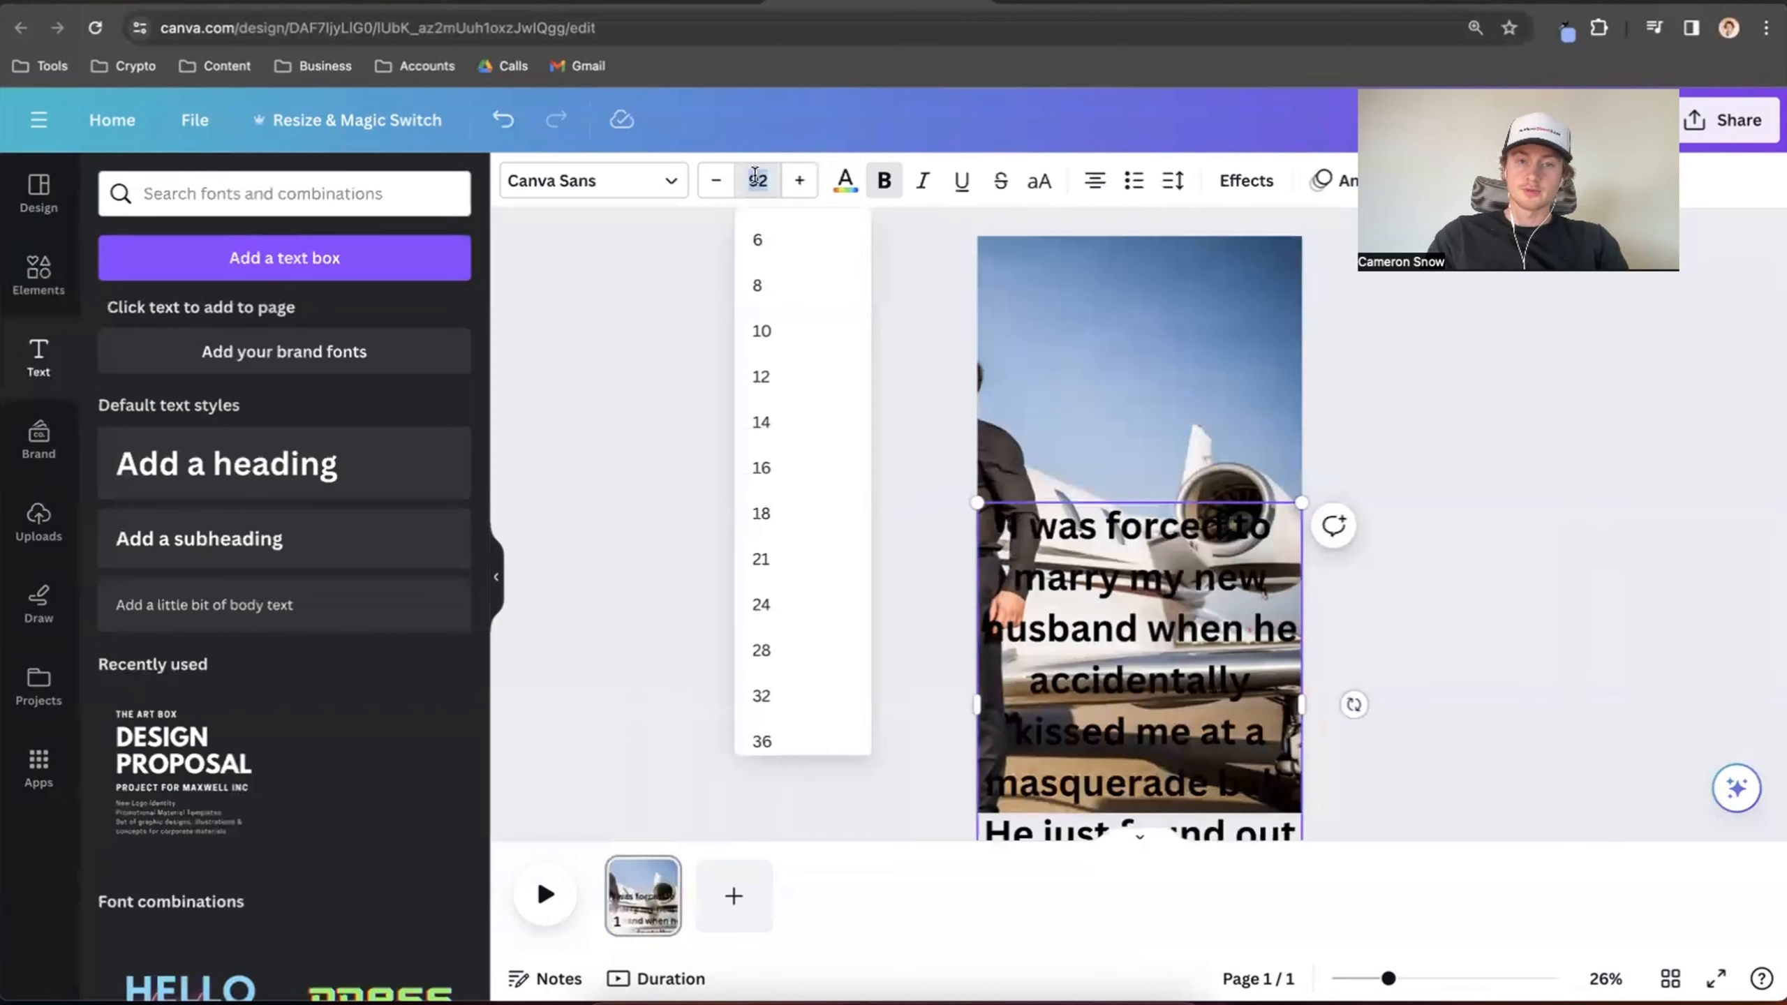
text(50)
key(Return)
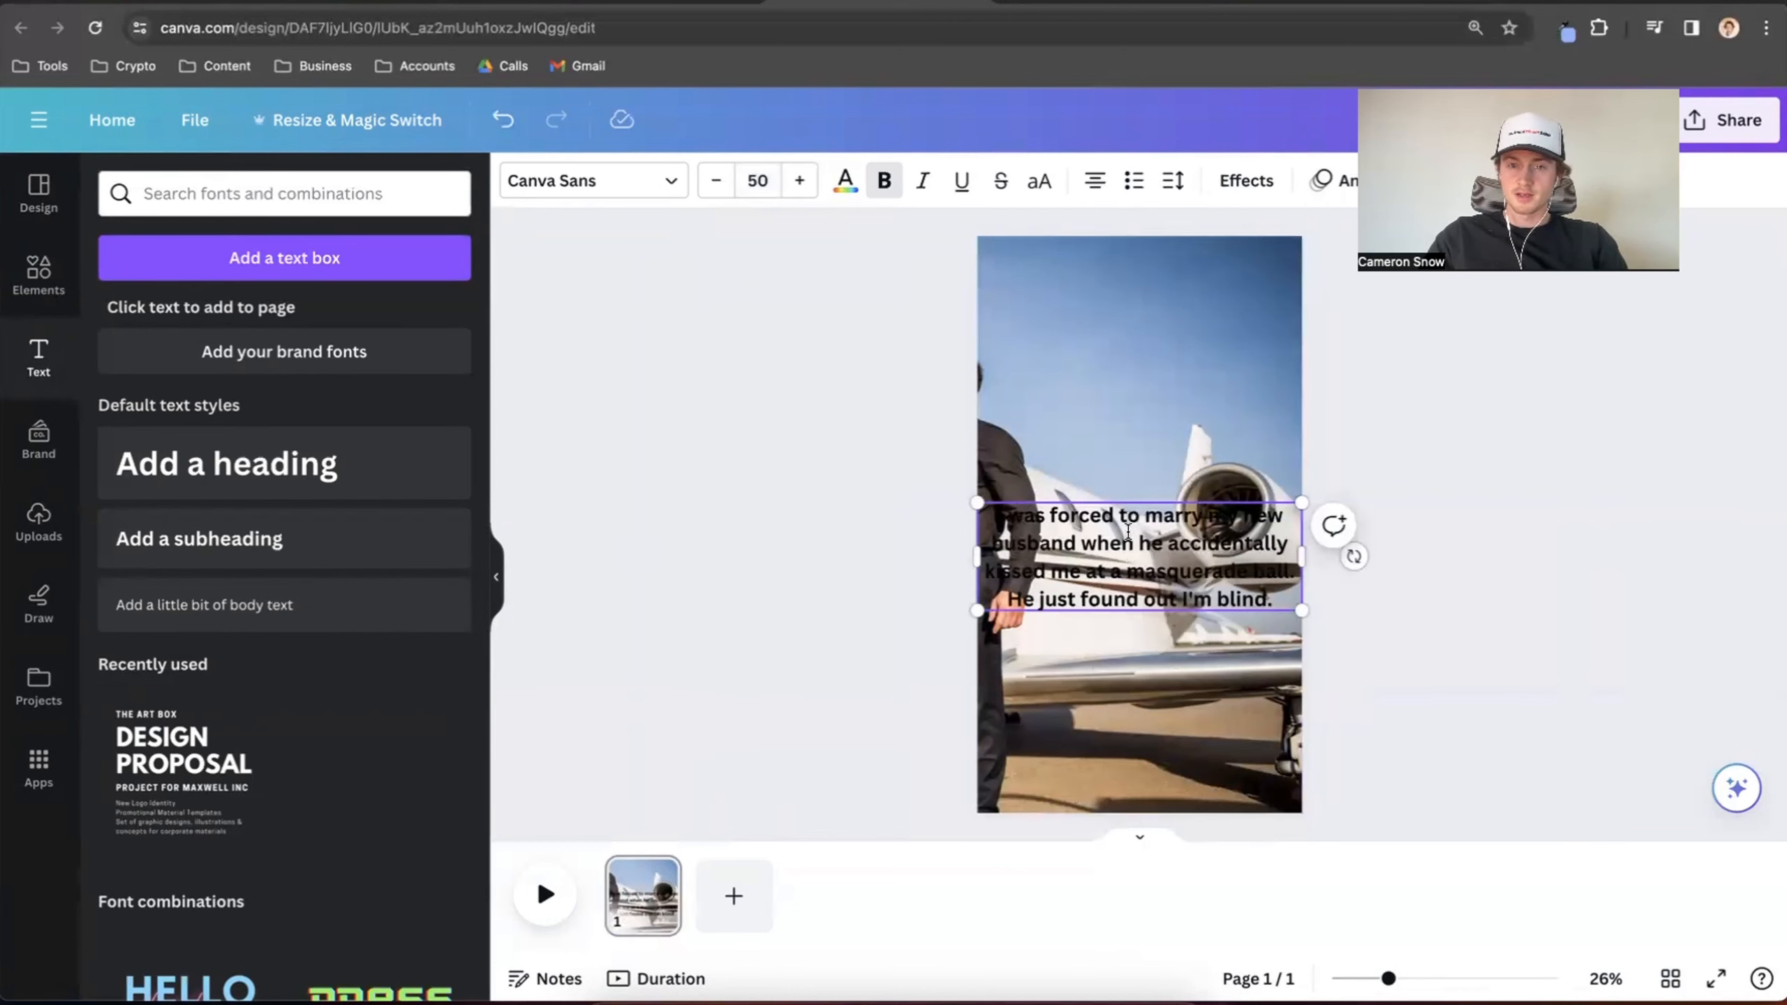
click(1256, 450)
drag(1167, 531, 1168, 498)
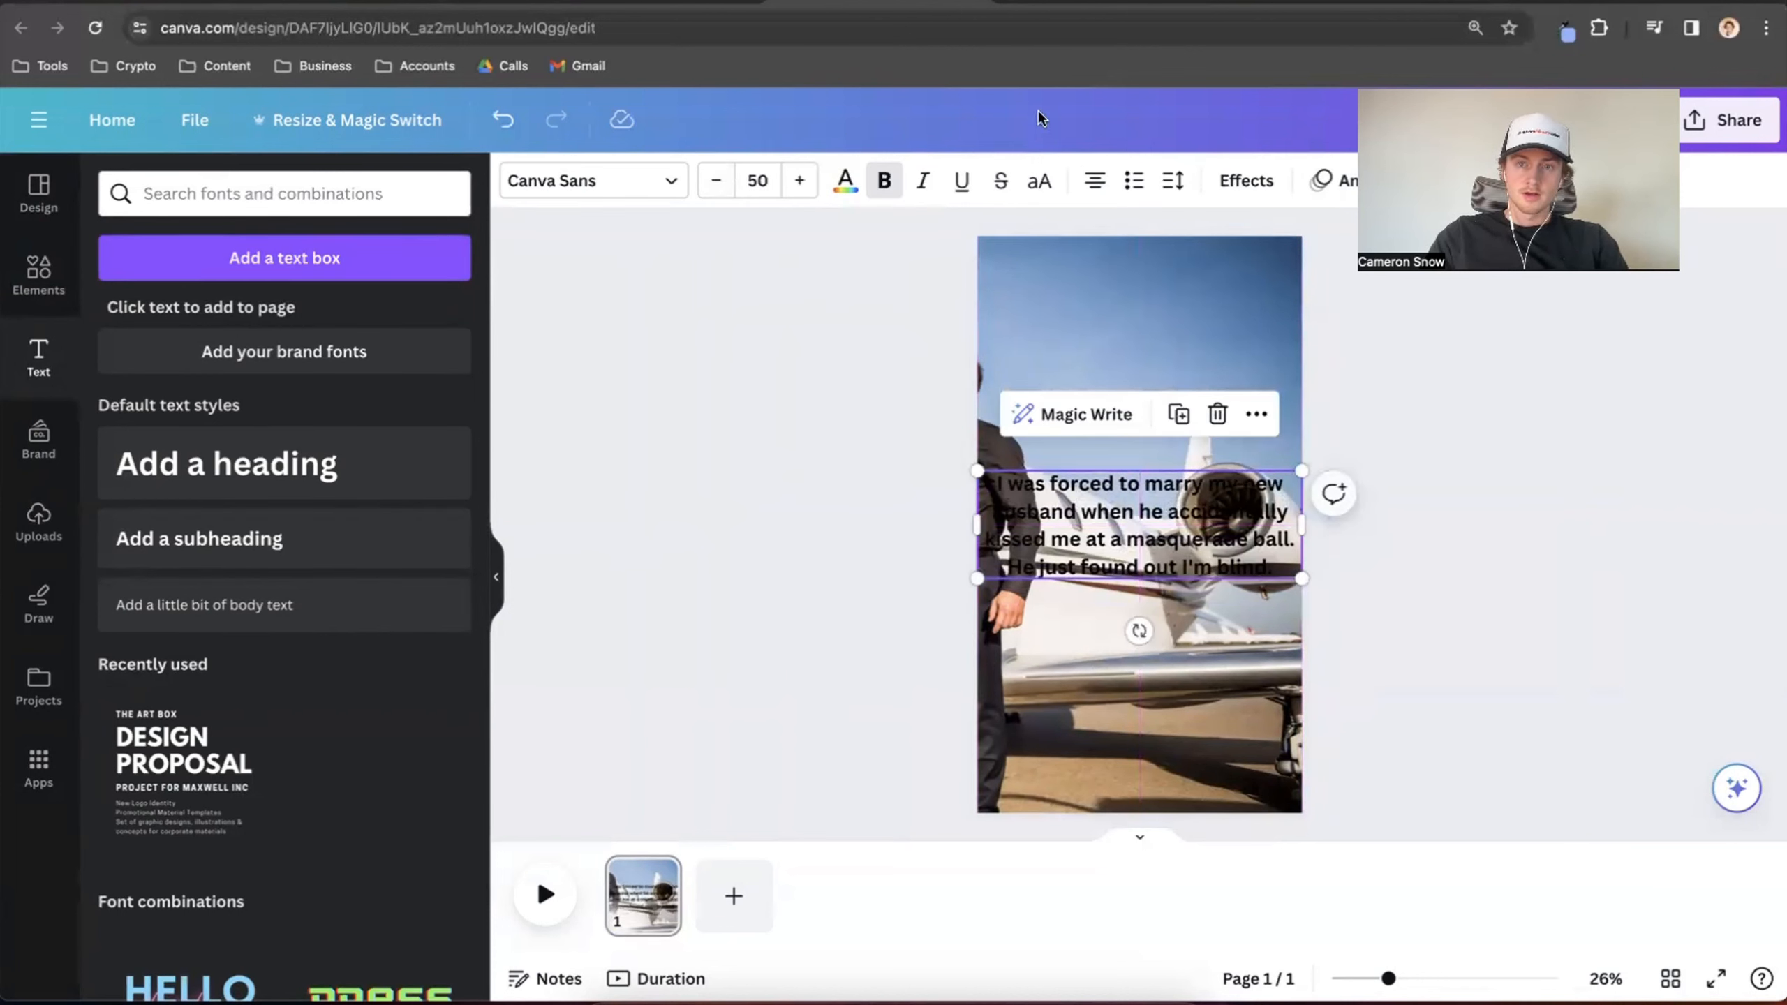
Apply the Background text effect to the story text and make the background color white
click(1225, 181)
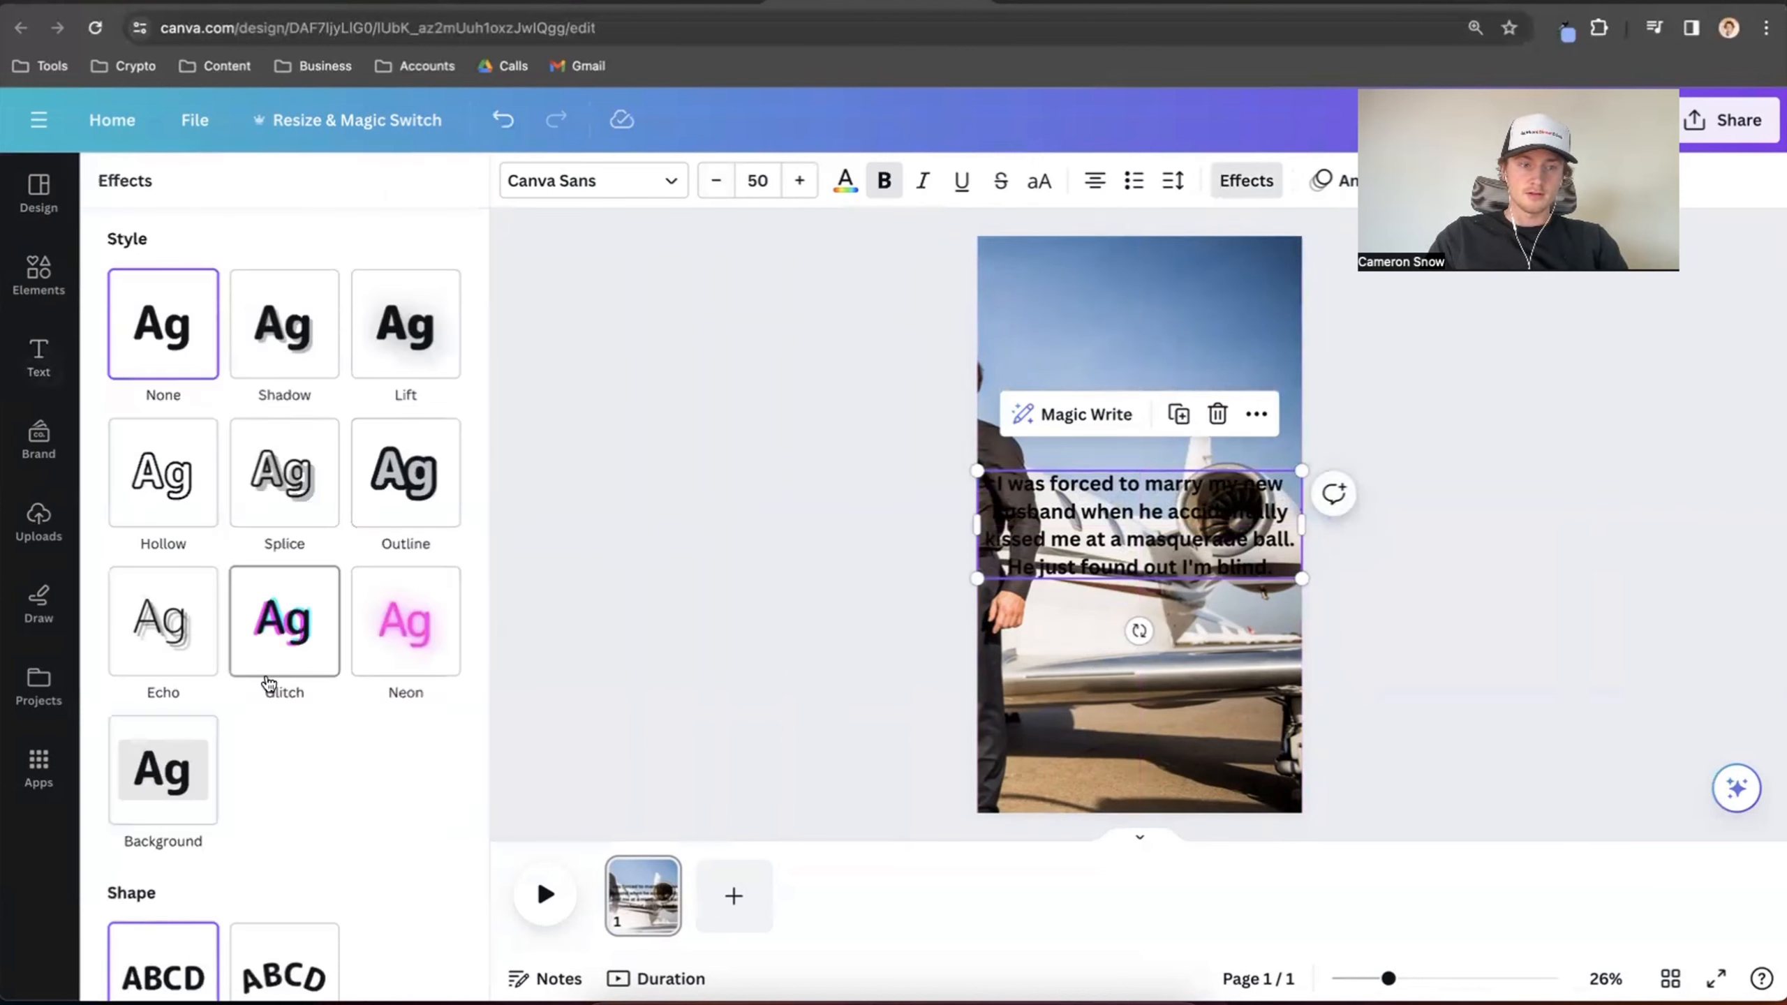
click(199, 748)
scroll(293, 779, down, 5)
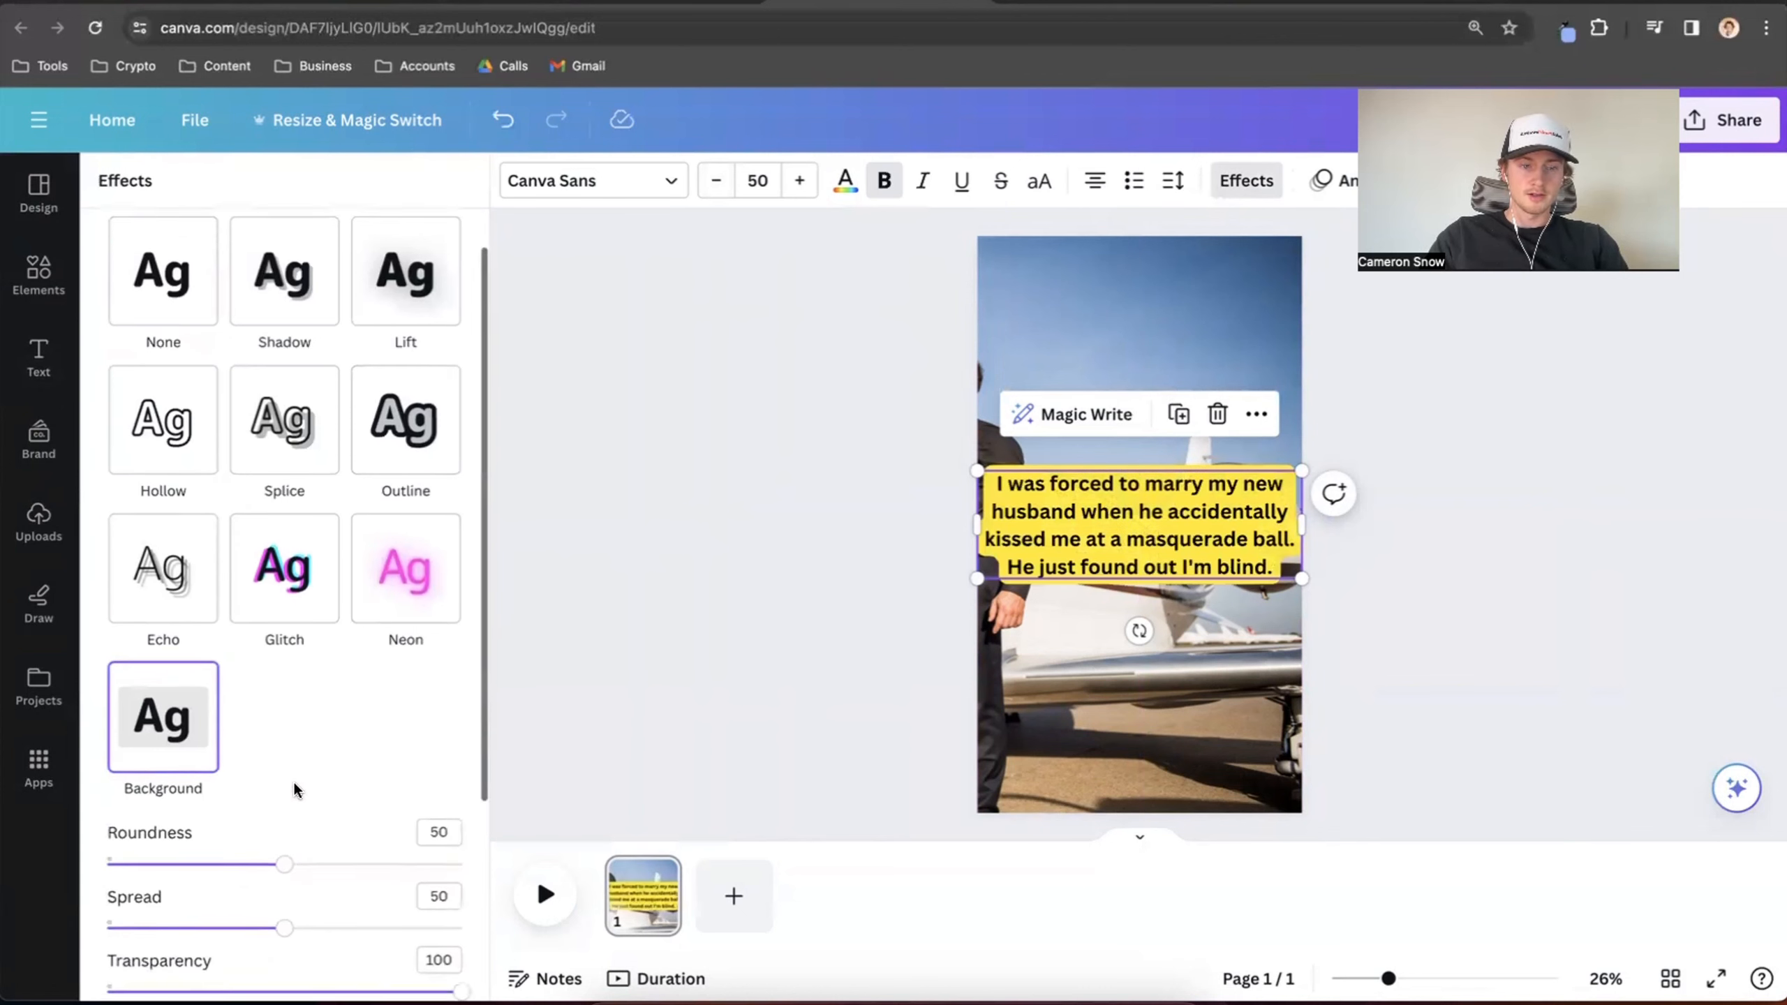
click(443, 783)
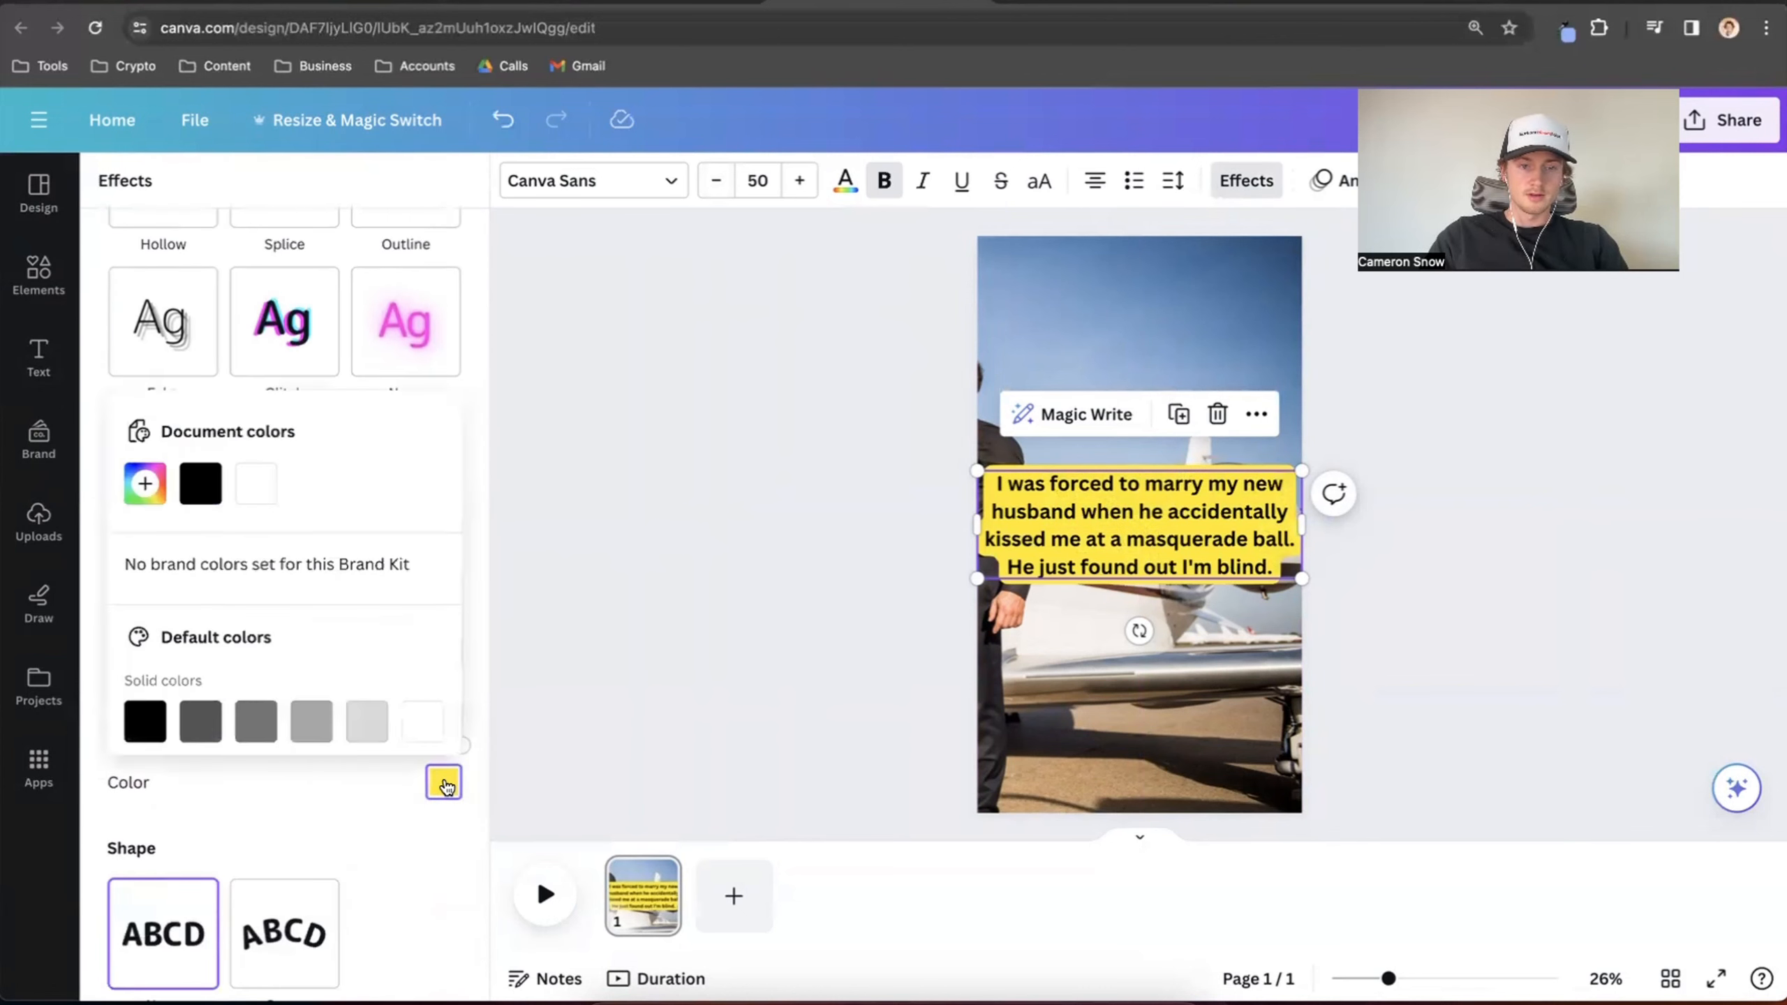
click(254, 485)
click(476, 409)
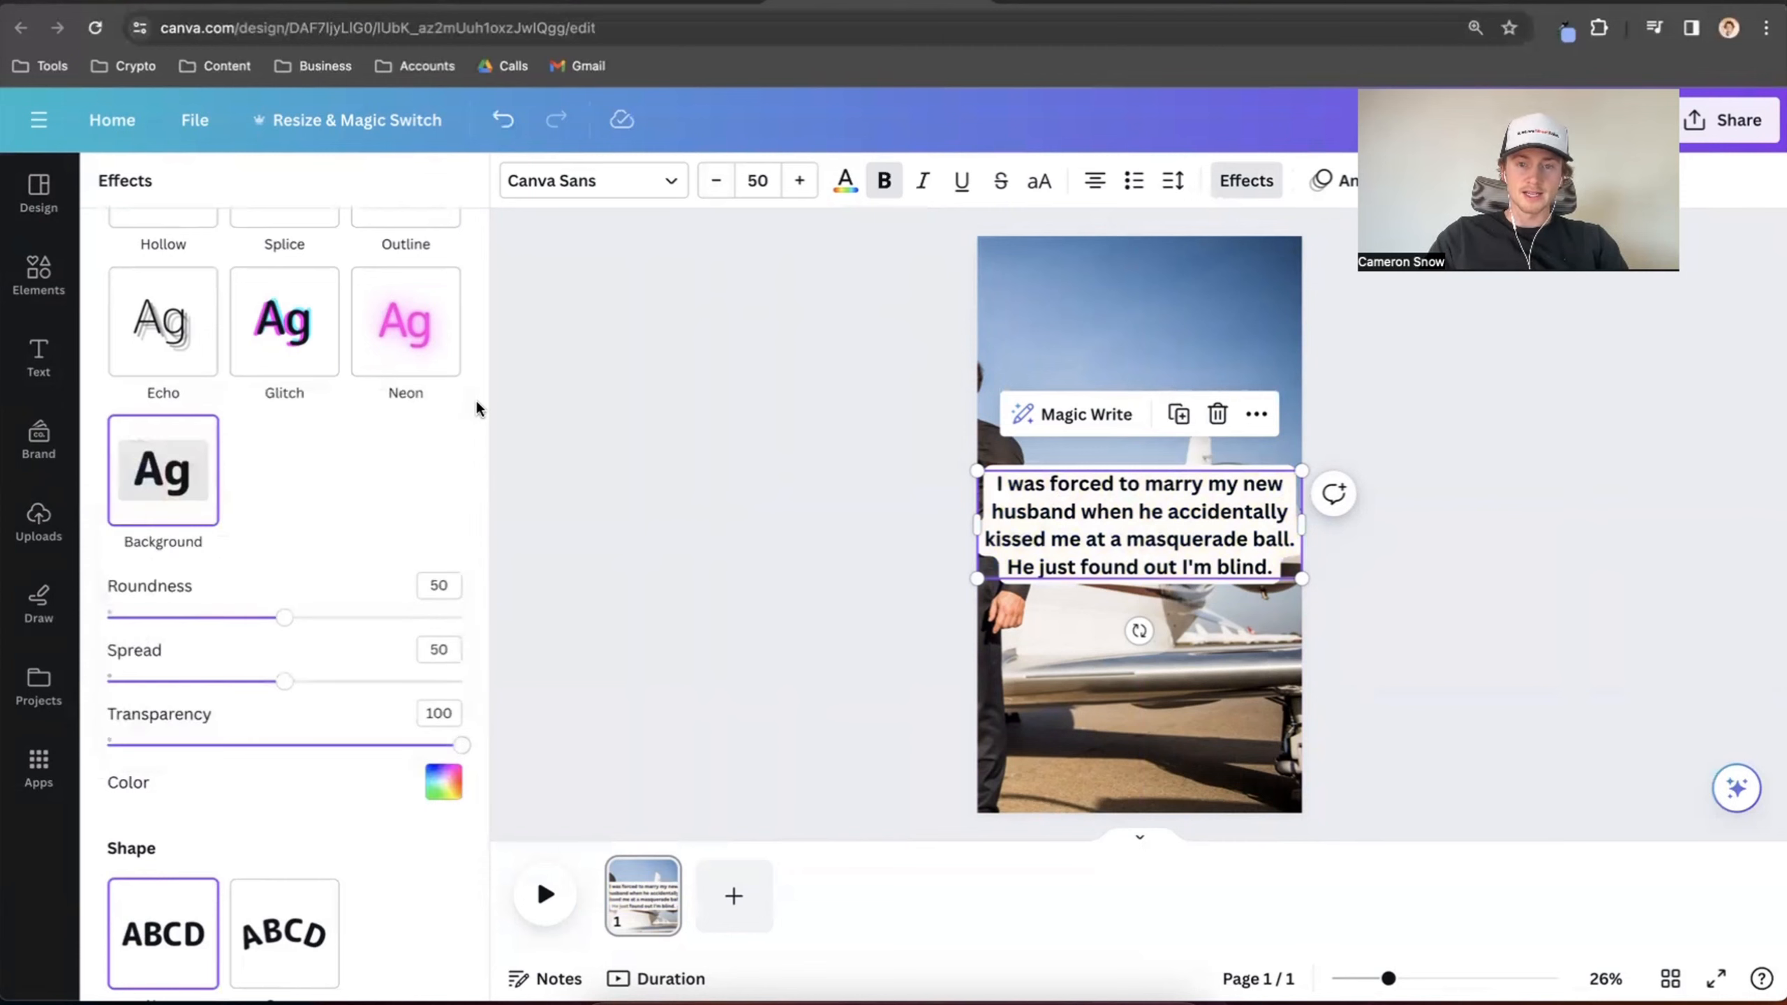
Scale the story text down to font size 45 and center it horizontally over the photo
drag(978, 464, 1012, 480)
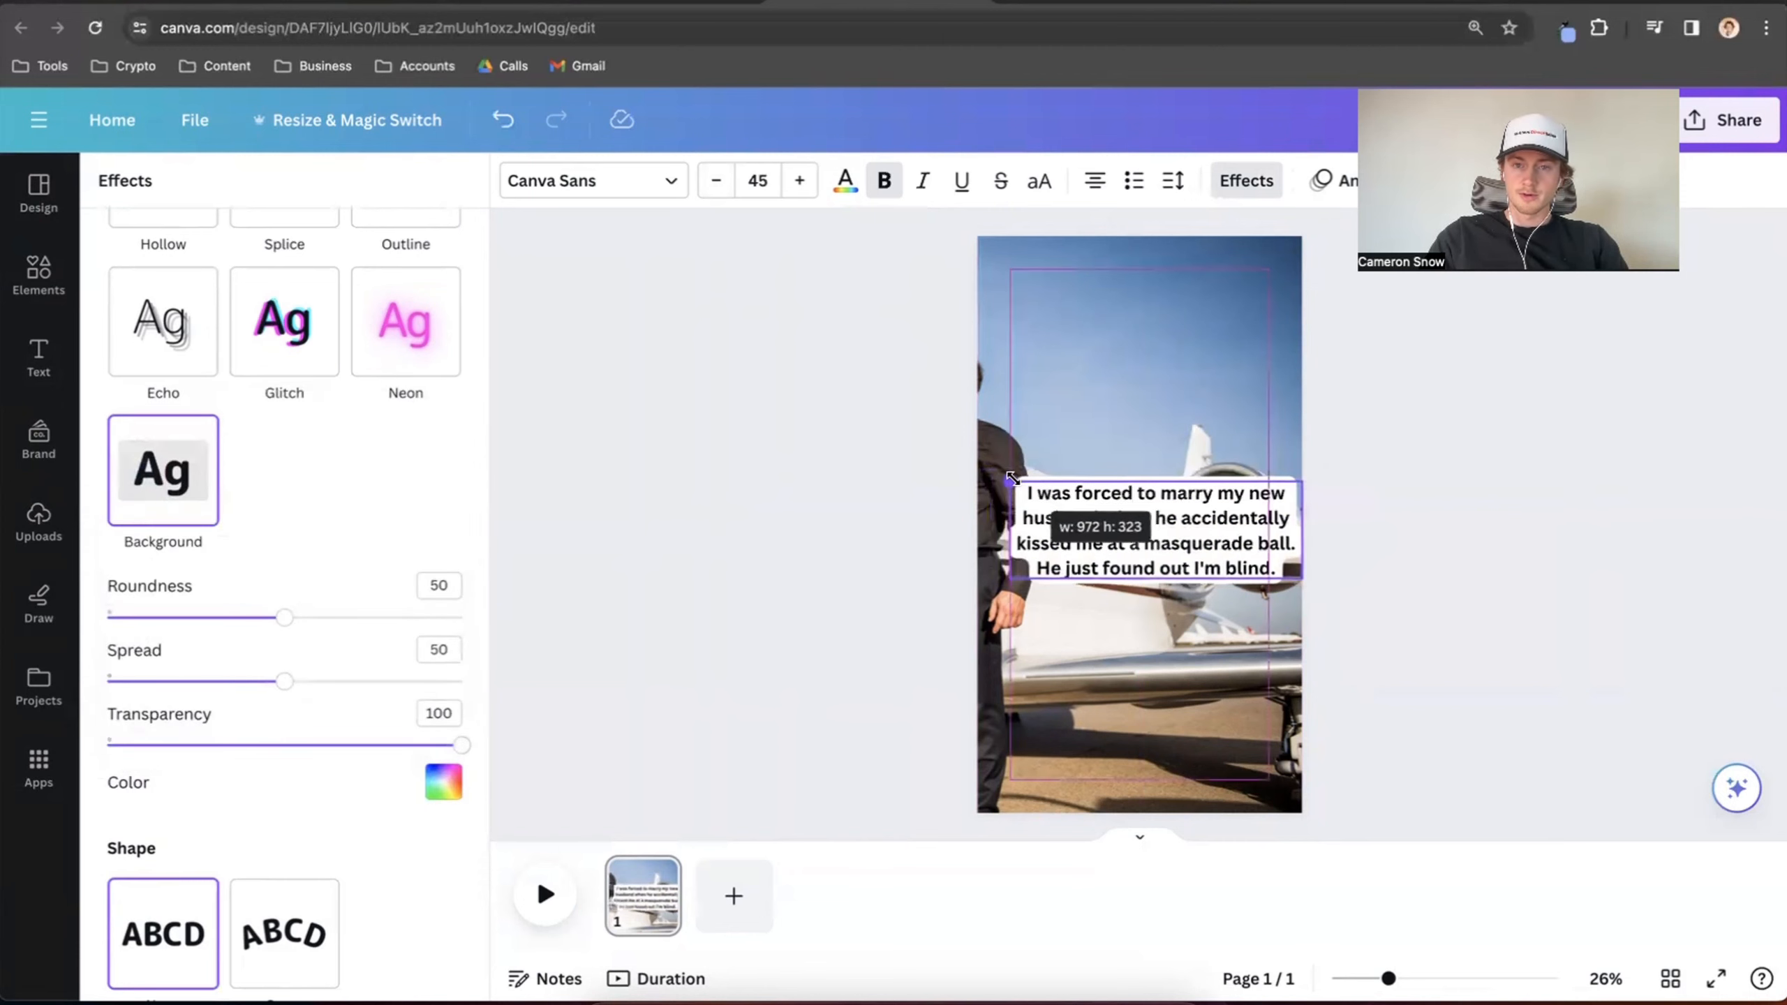
drag(1132, 518, 1113, 514)
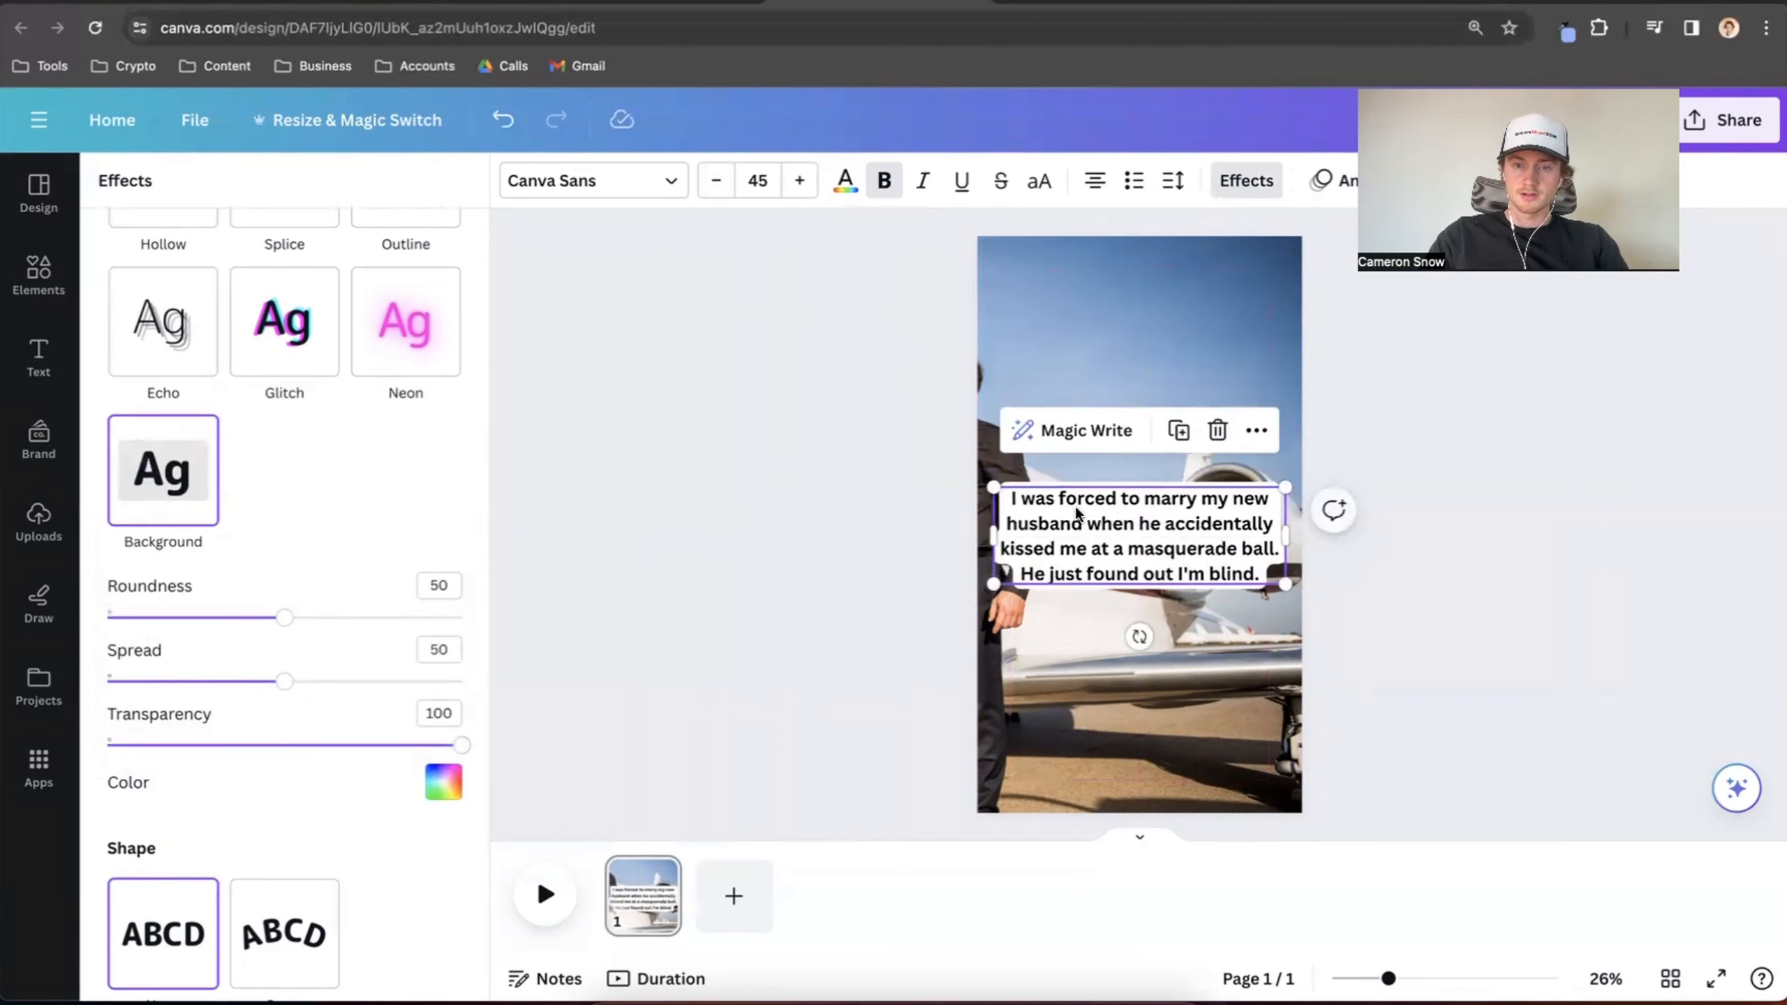
click(919, 491)
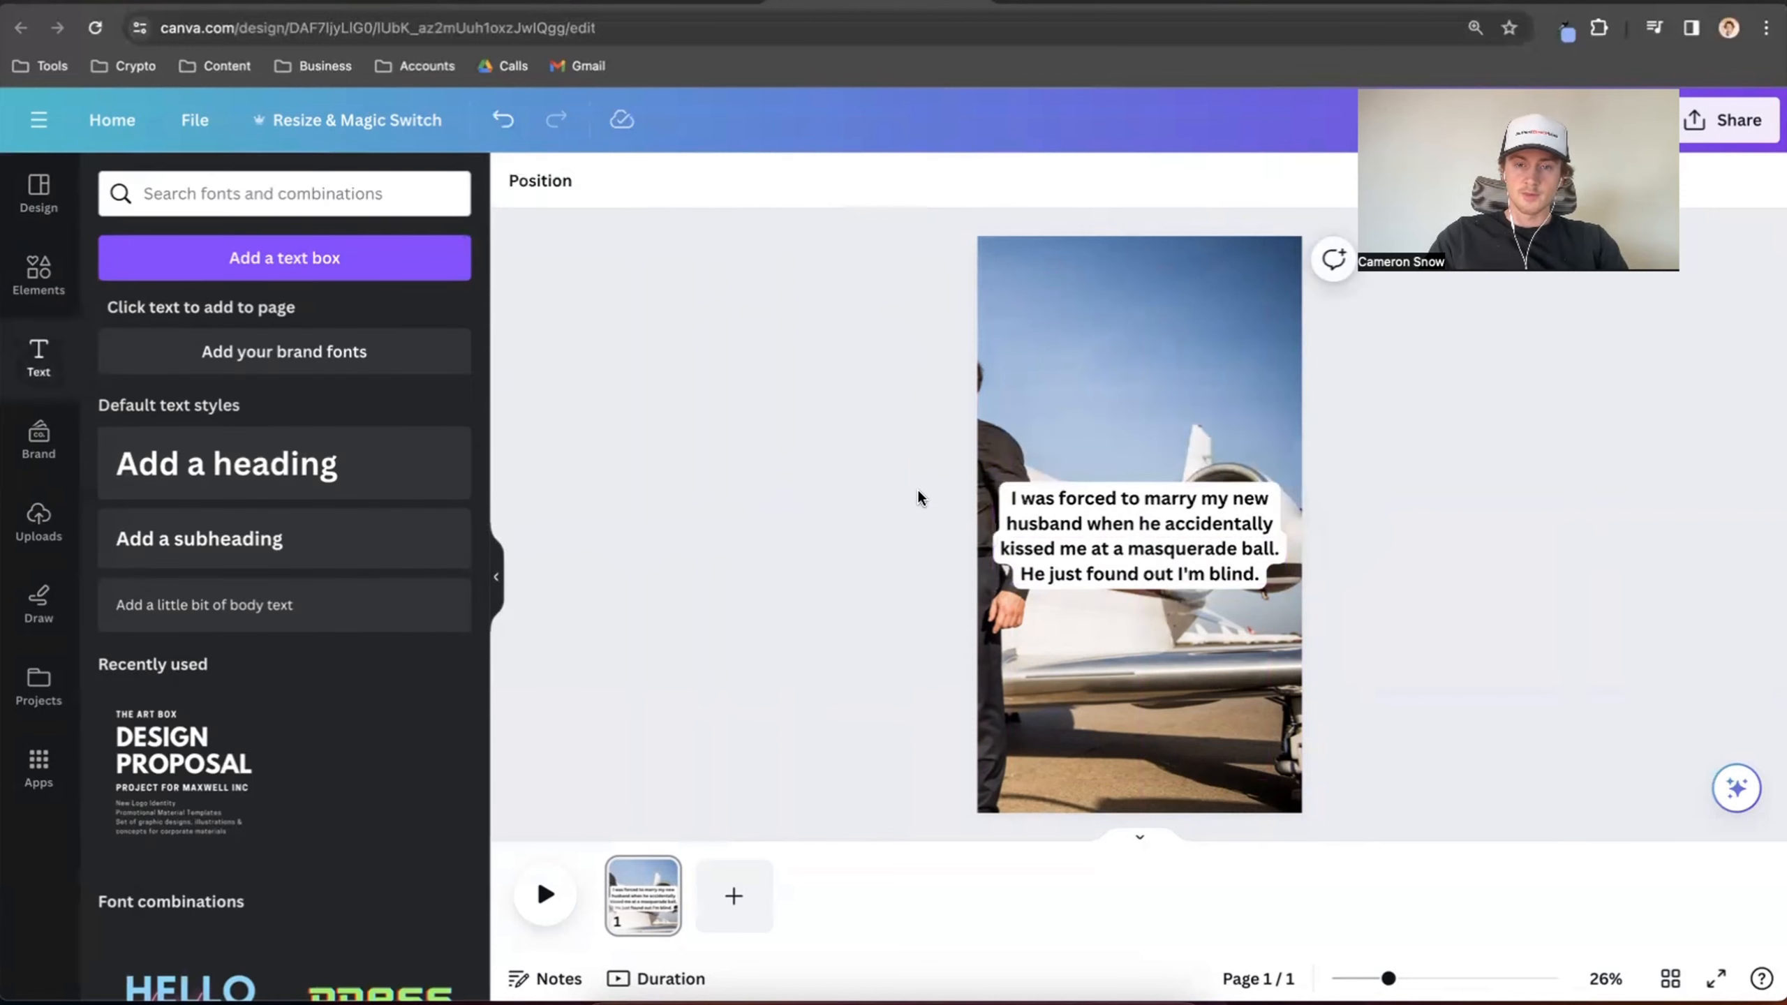
click(1025, 485)
click(1064, 512)
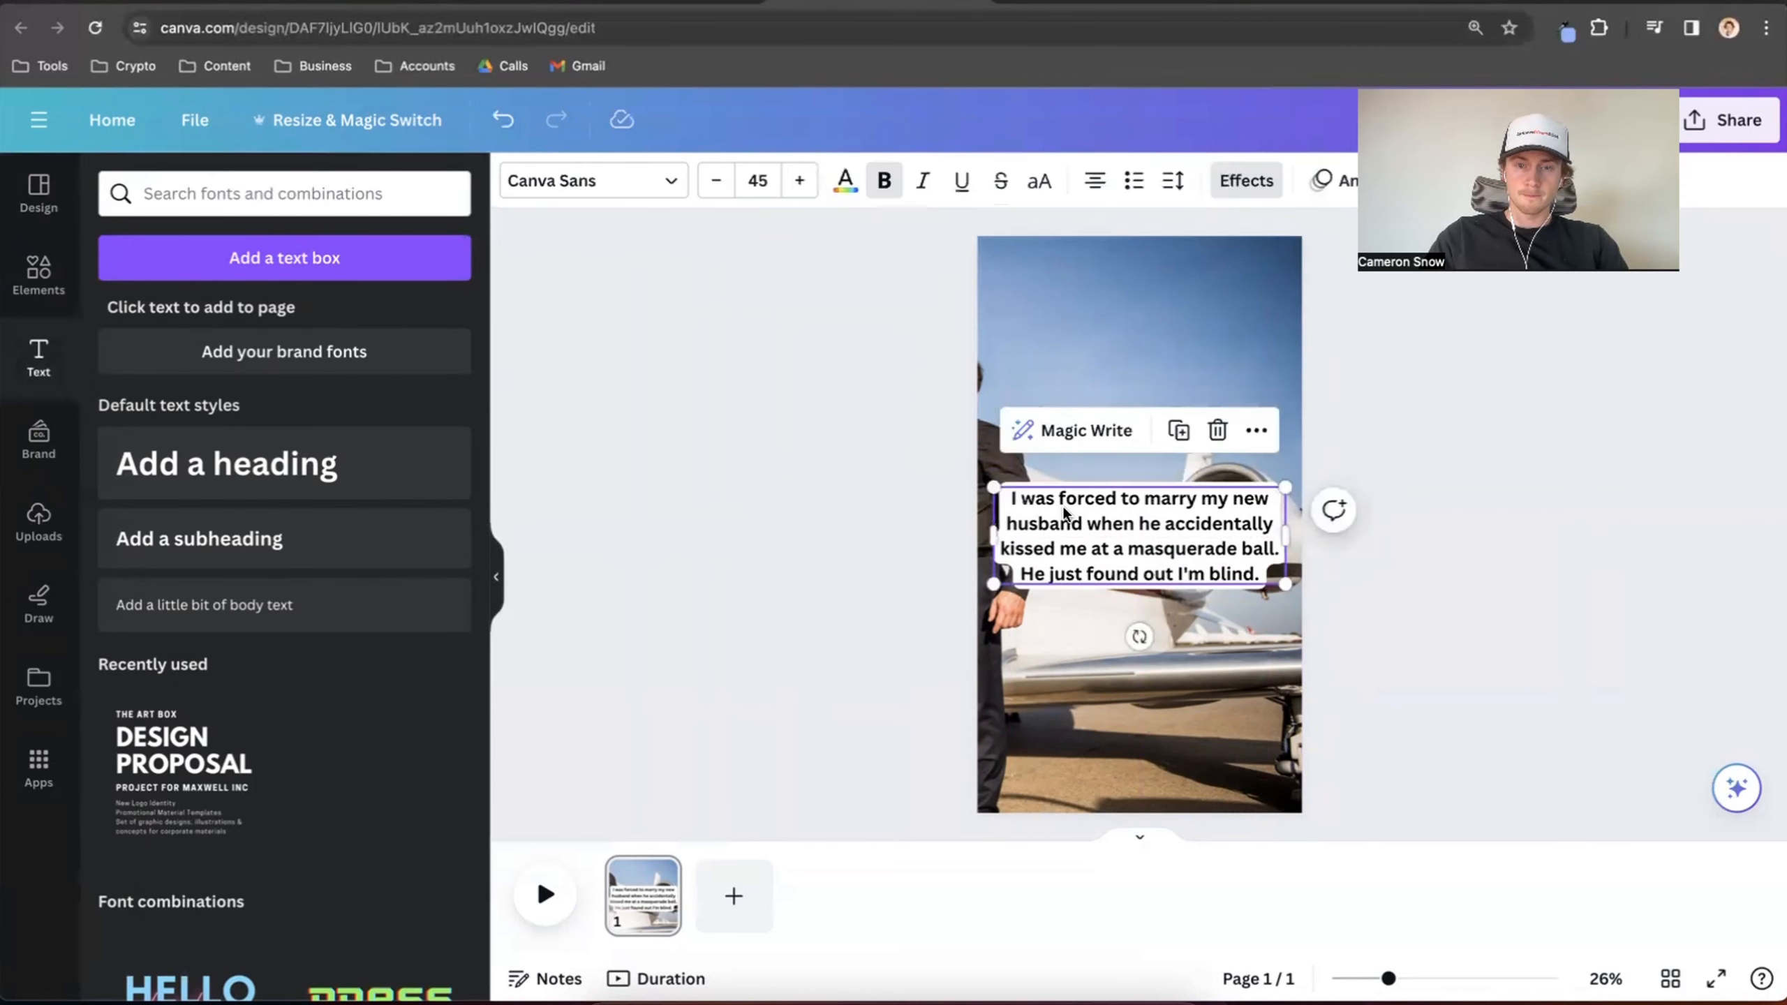
click(1241, 181)
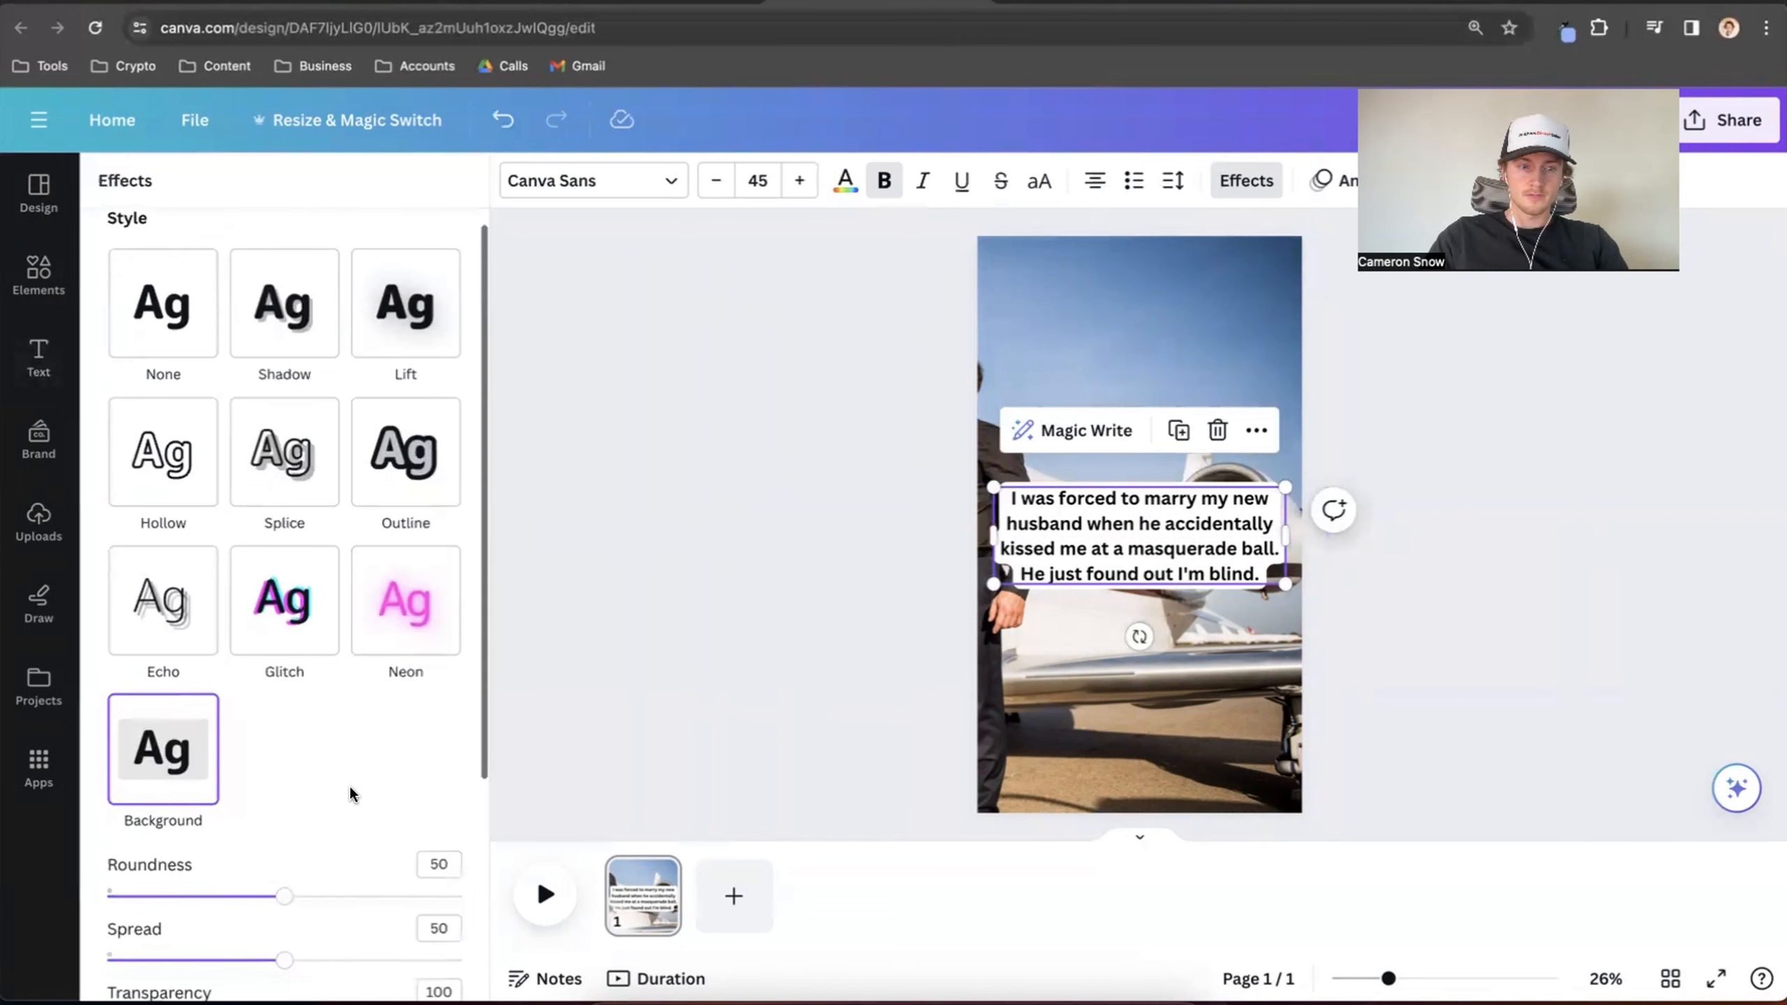
scroll(349, 784, down, 3)
click(547, 501)
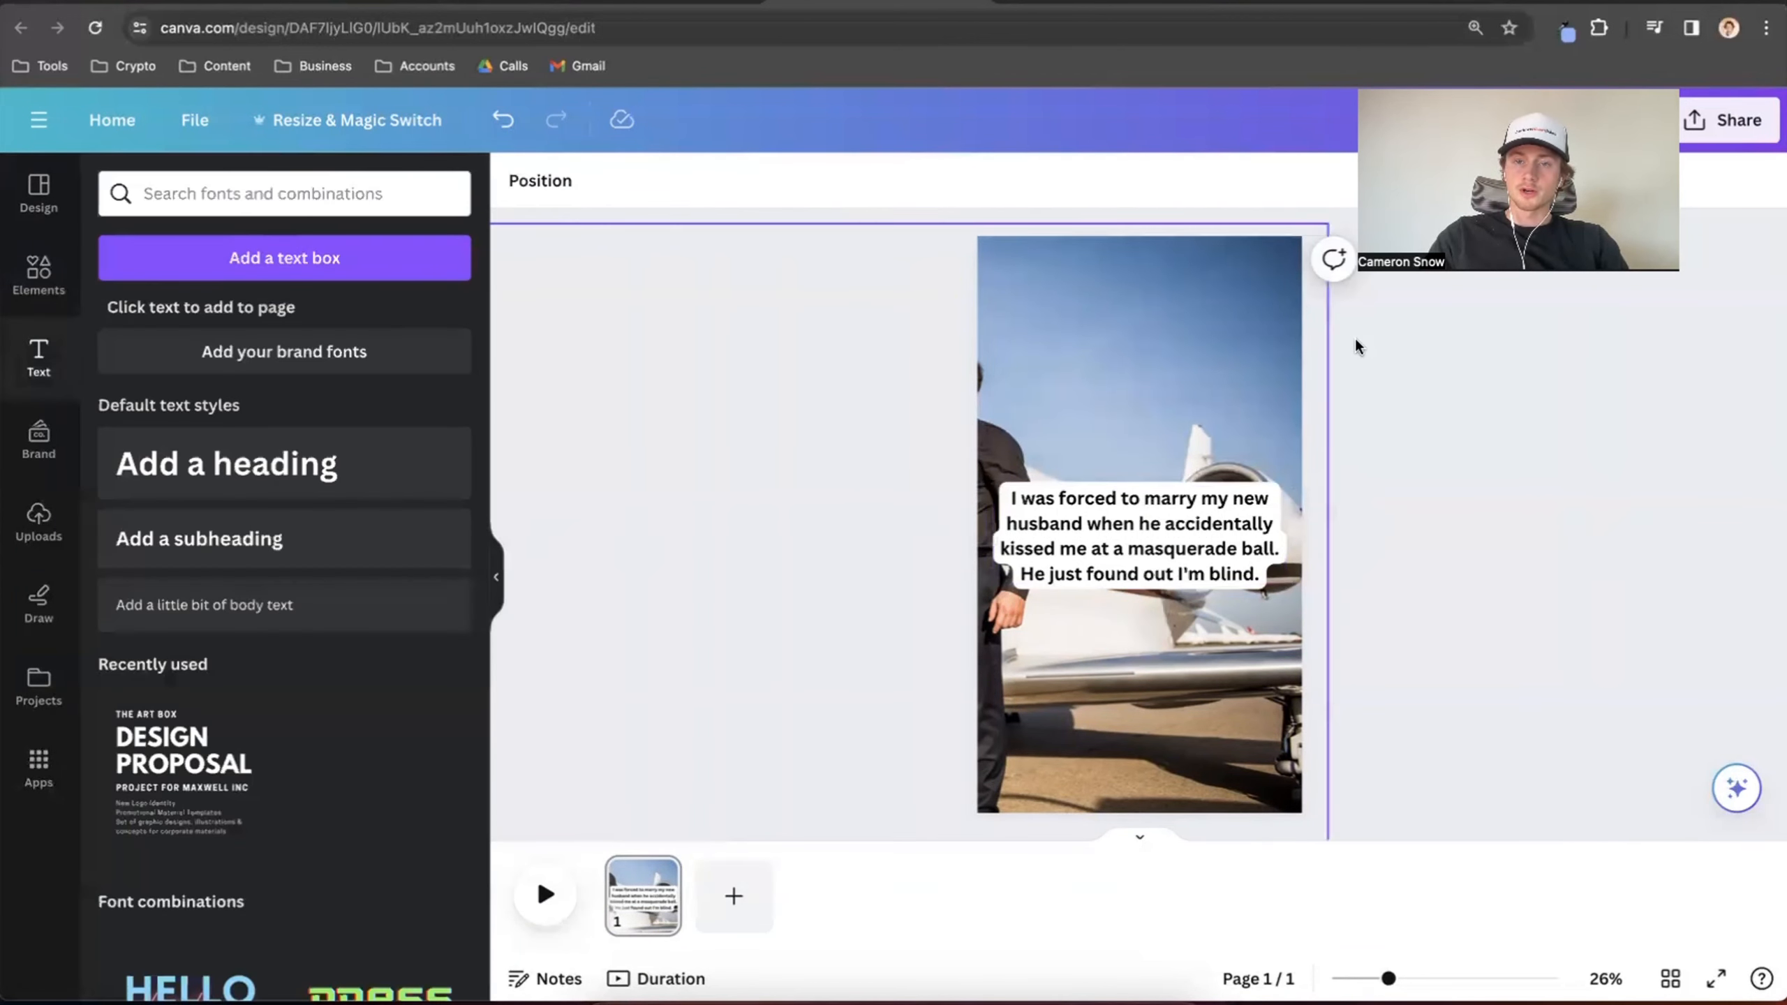
click(1283, 349)
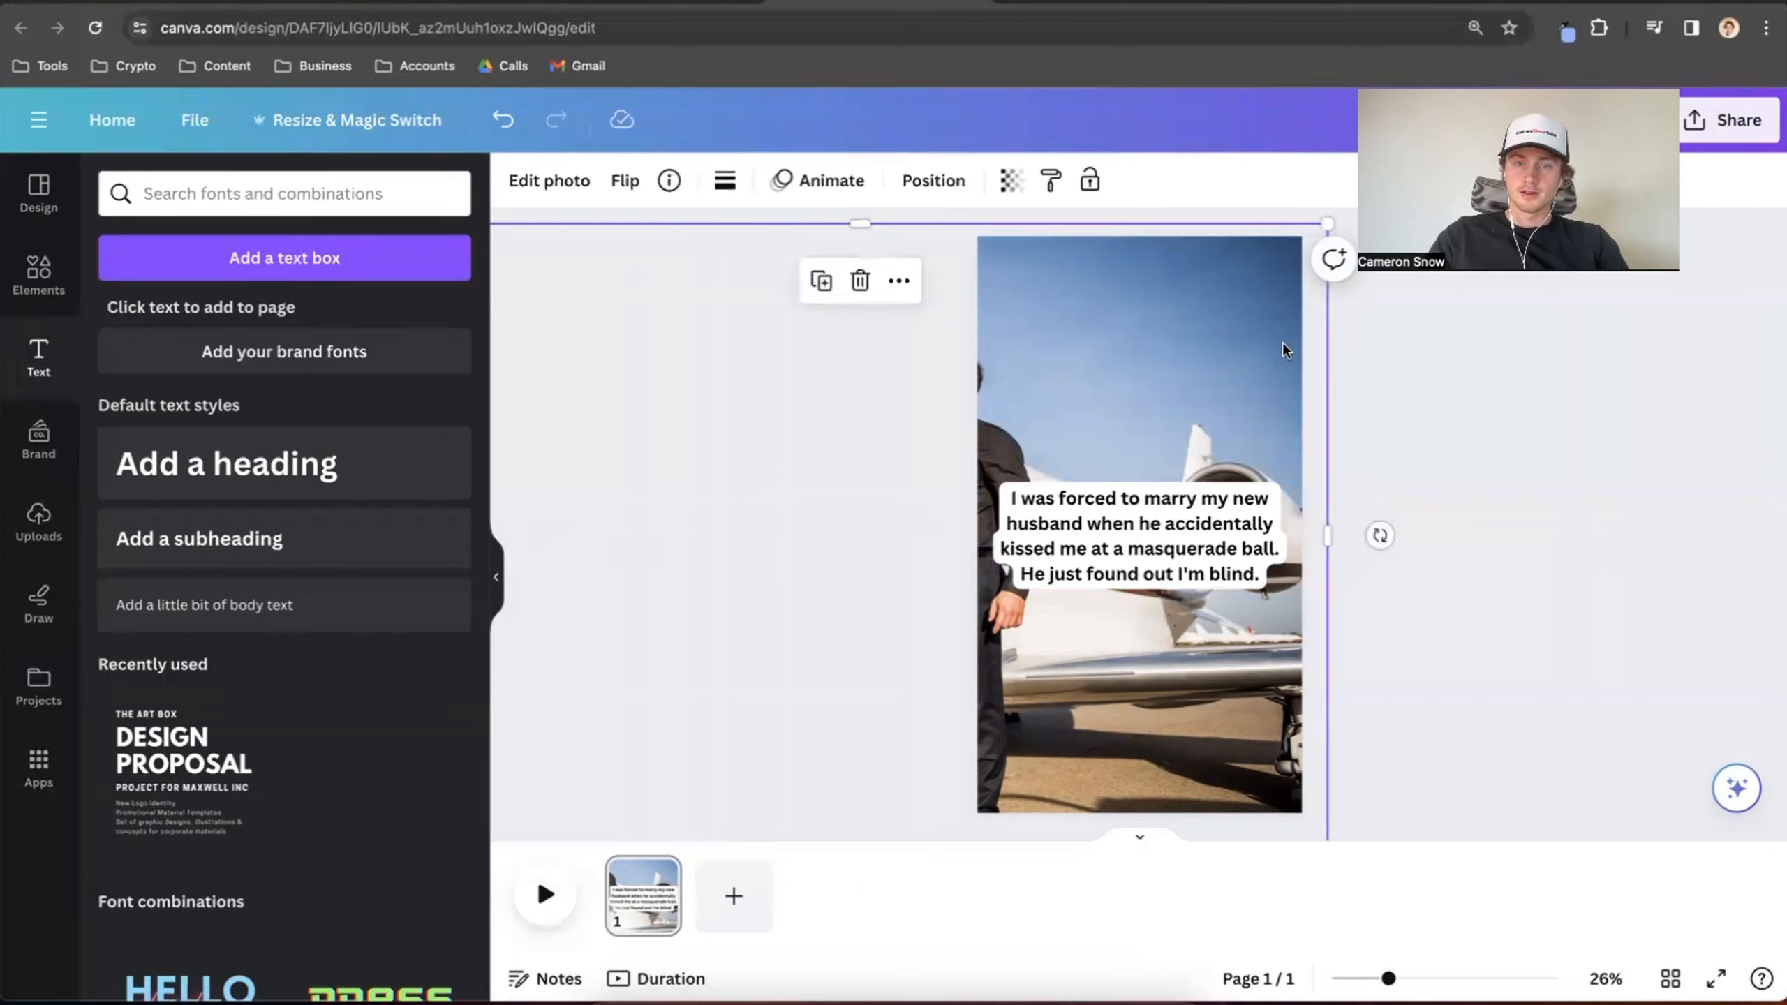
click(1356, 342)
Duplicate page 1 with its jet photo and story text
scroll(1357, 342, down, 3)
right_click(645, 880)
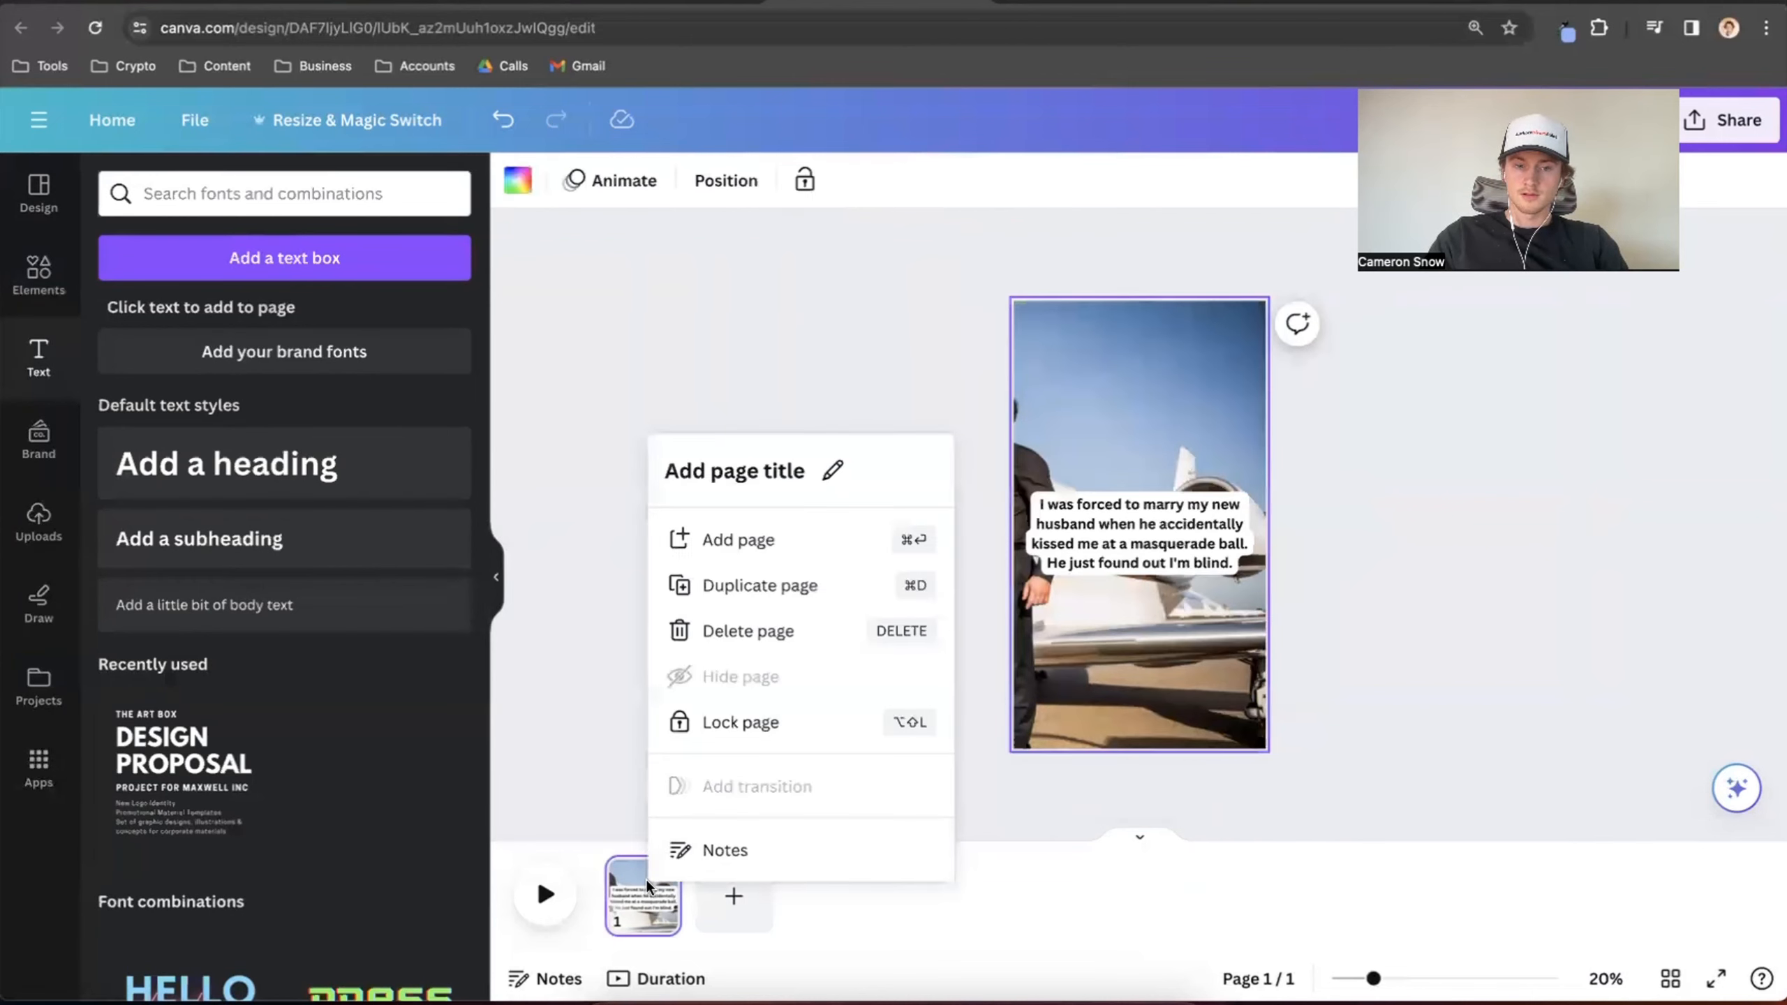
click(591, 751)
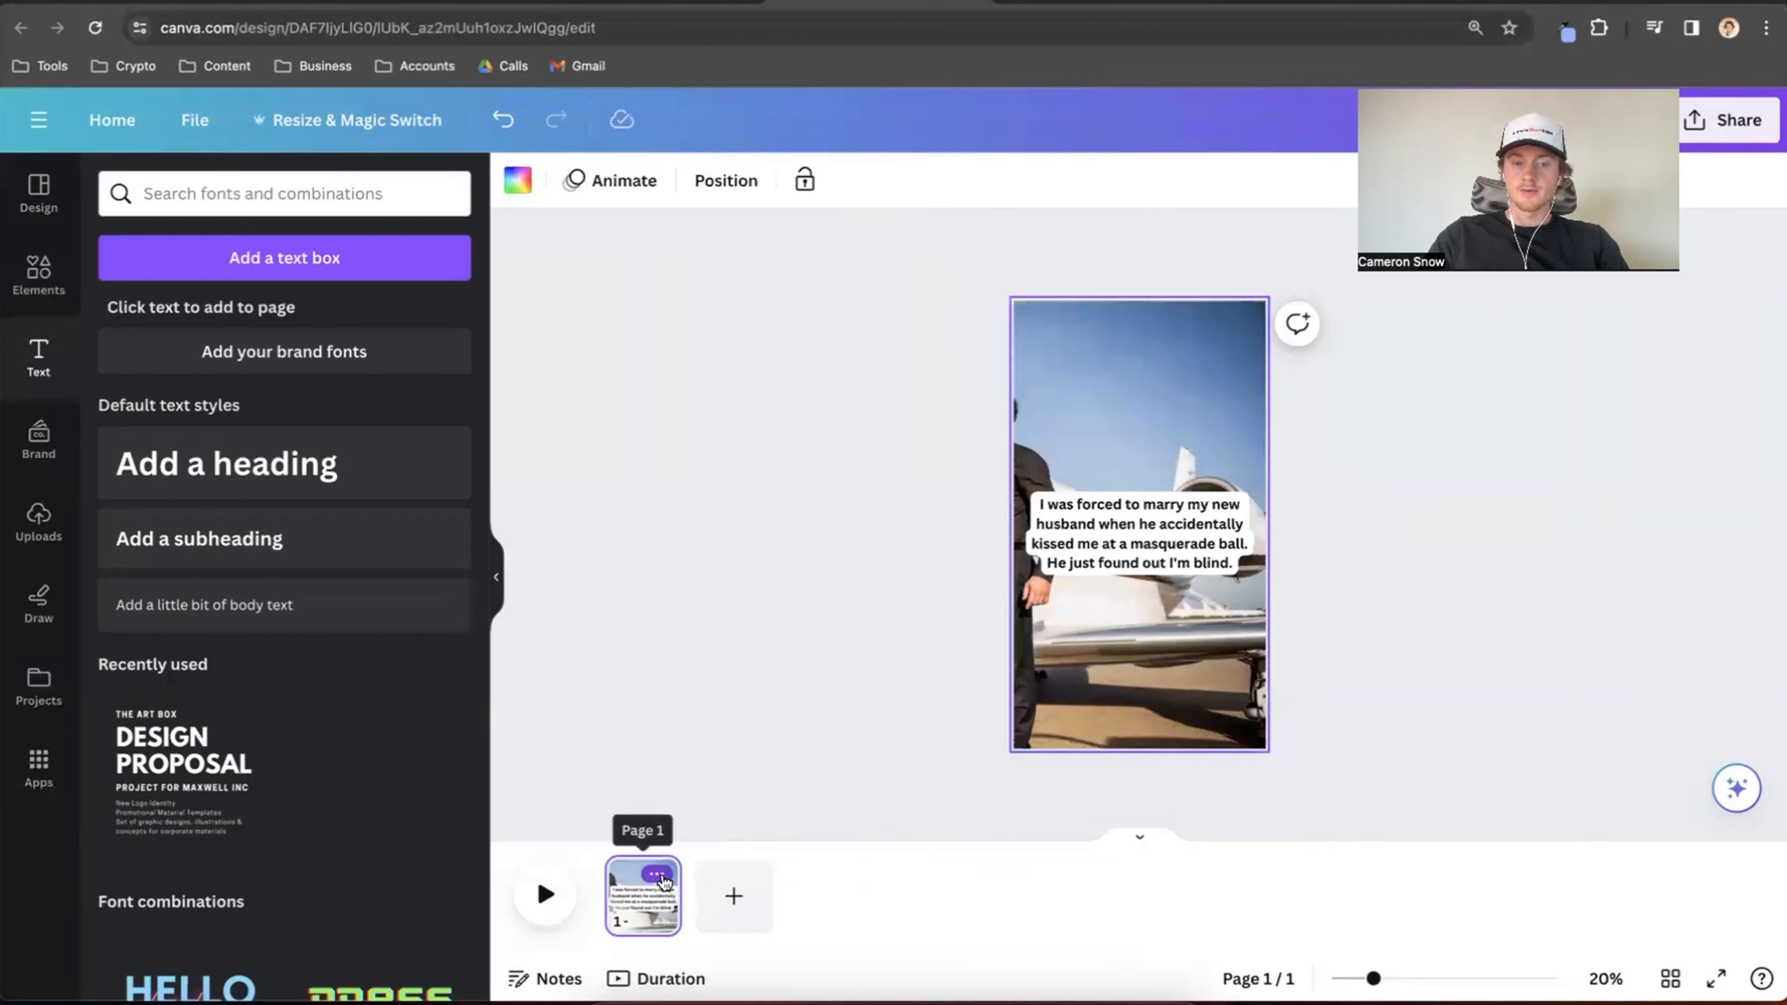
click(656, 876)
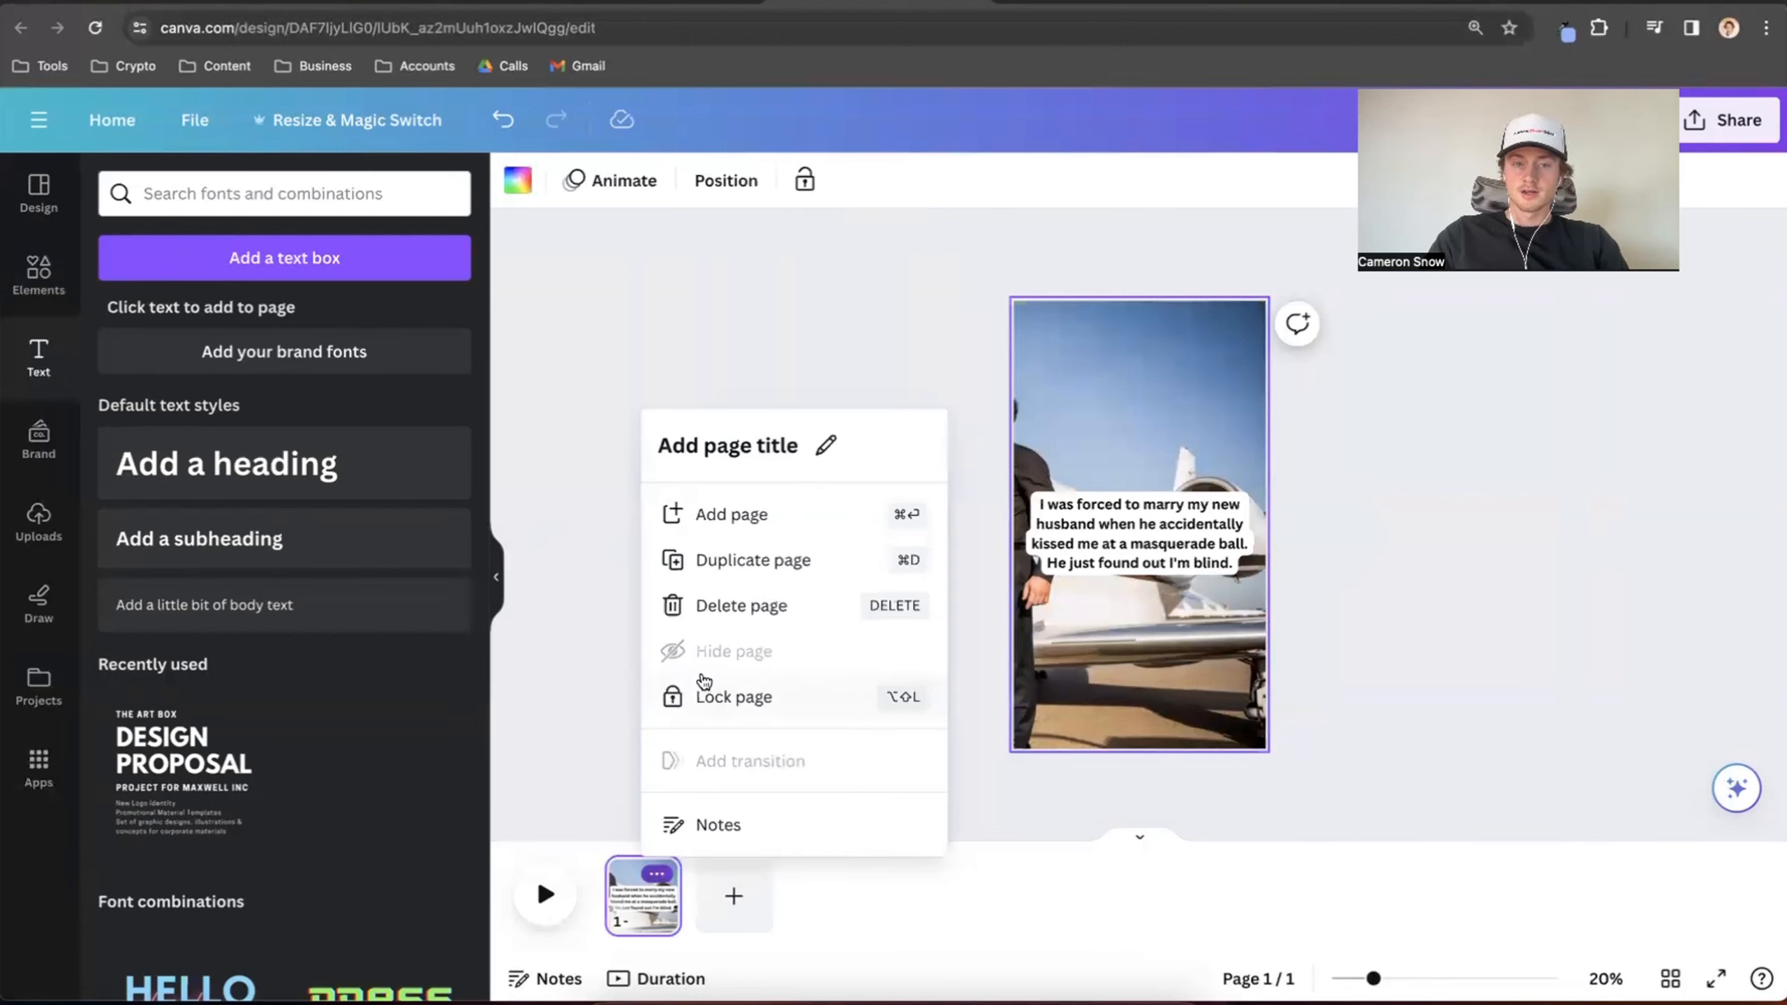
click(728, 560)
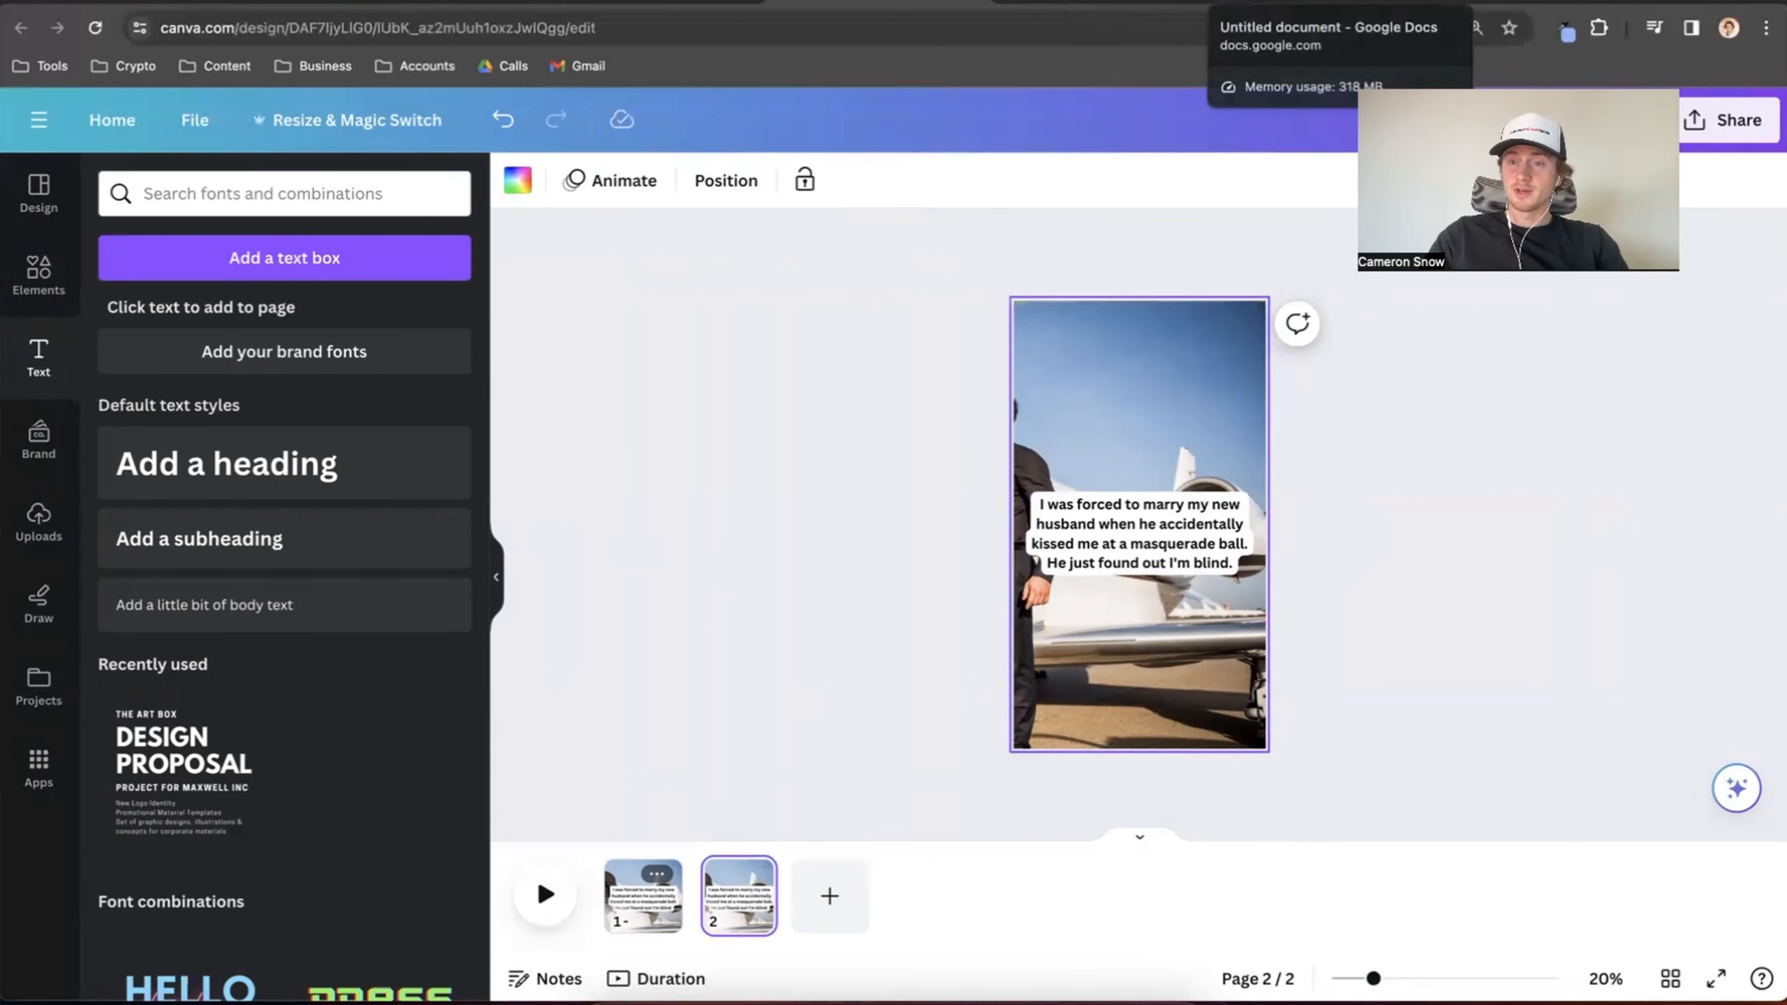
Replace page 2's text with the "I've had a lifetime of disappointing people" passage from Google Docs and scale it down to size 42
click(1323, 7)
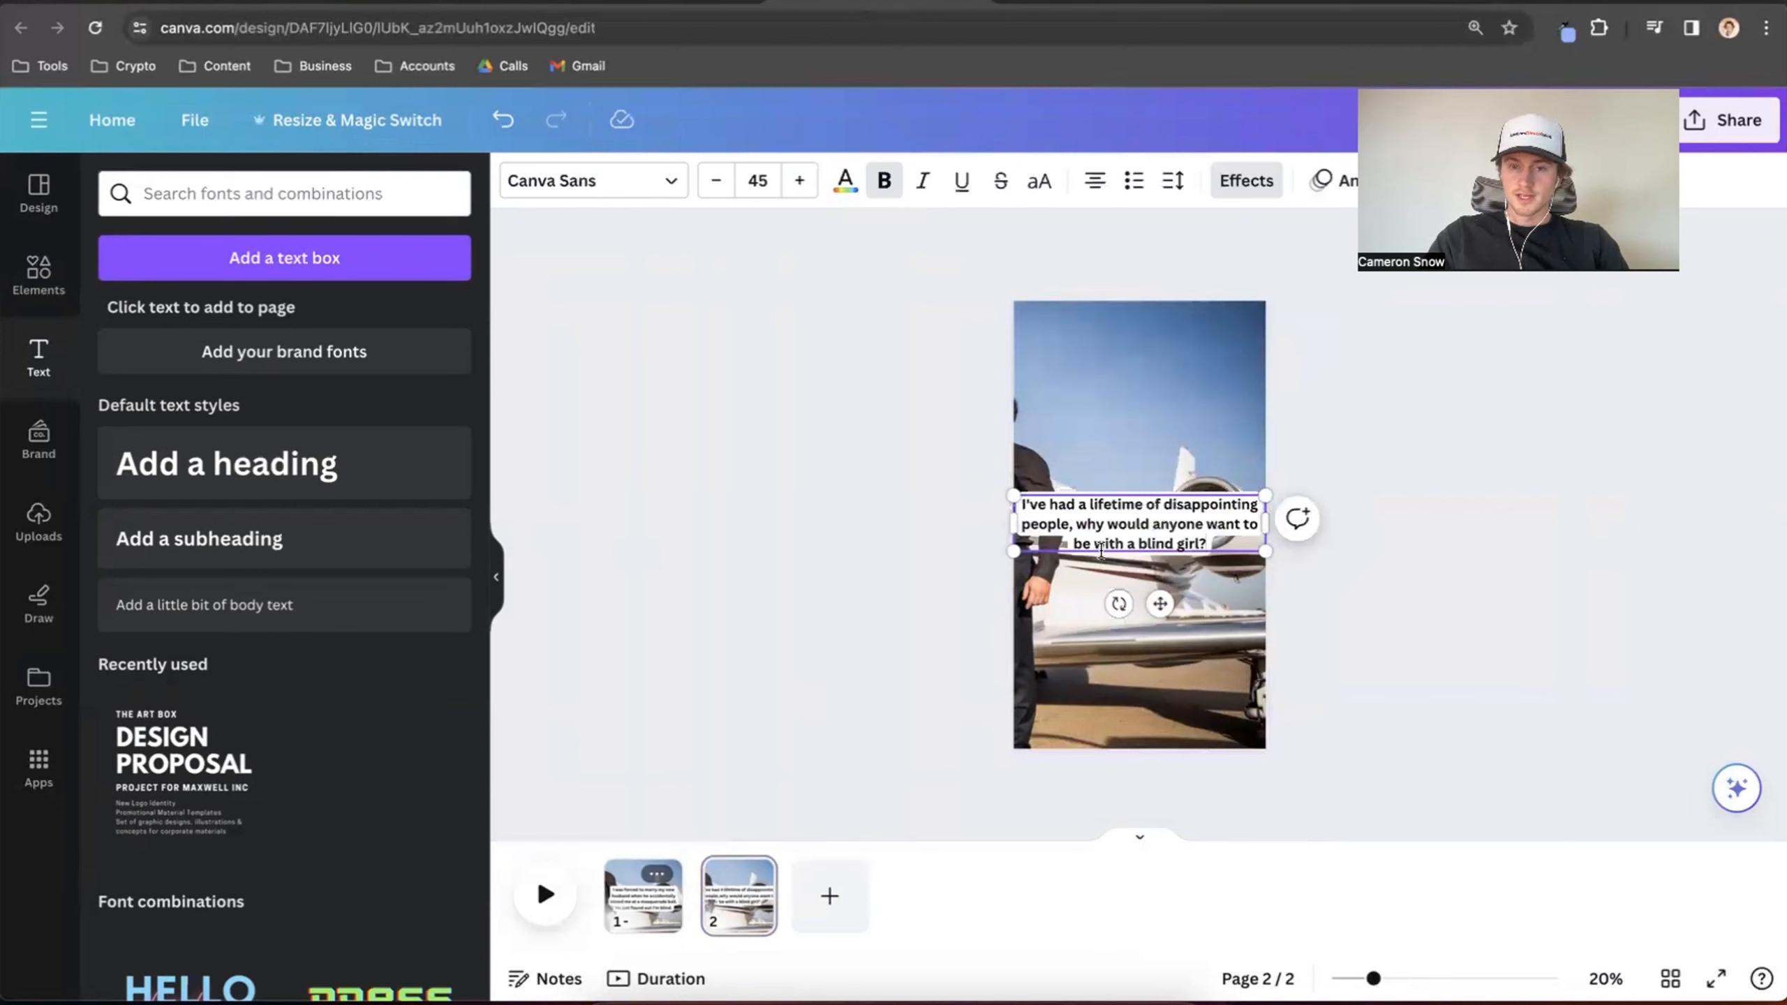
click(1249, 508)
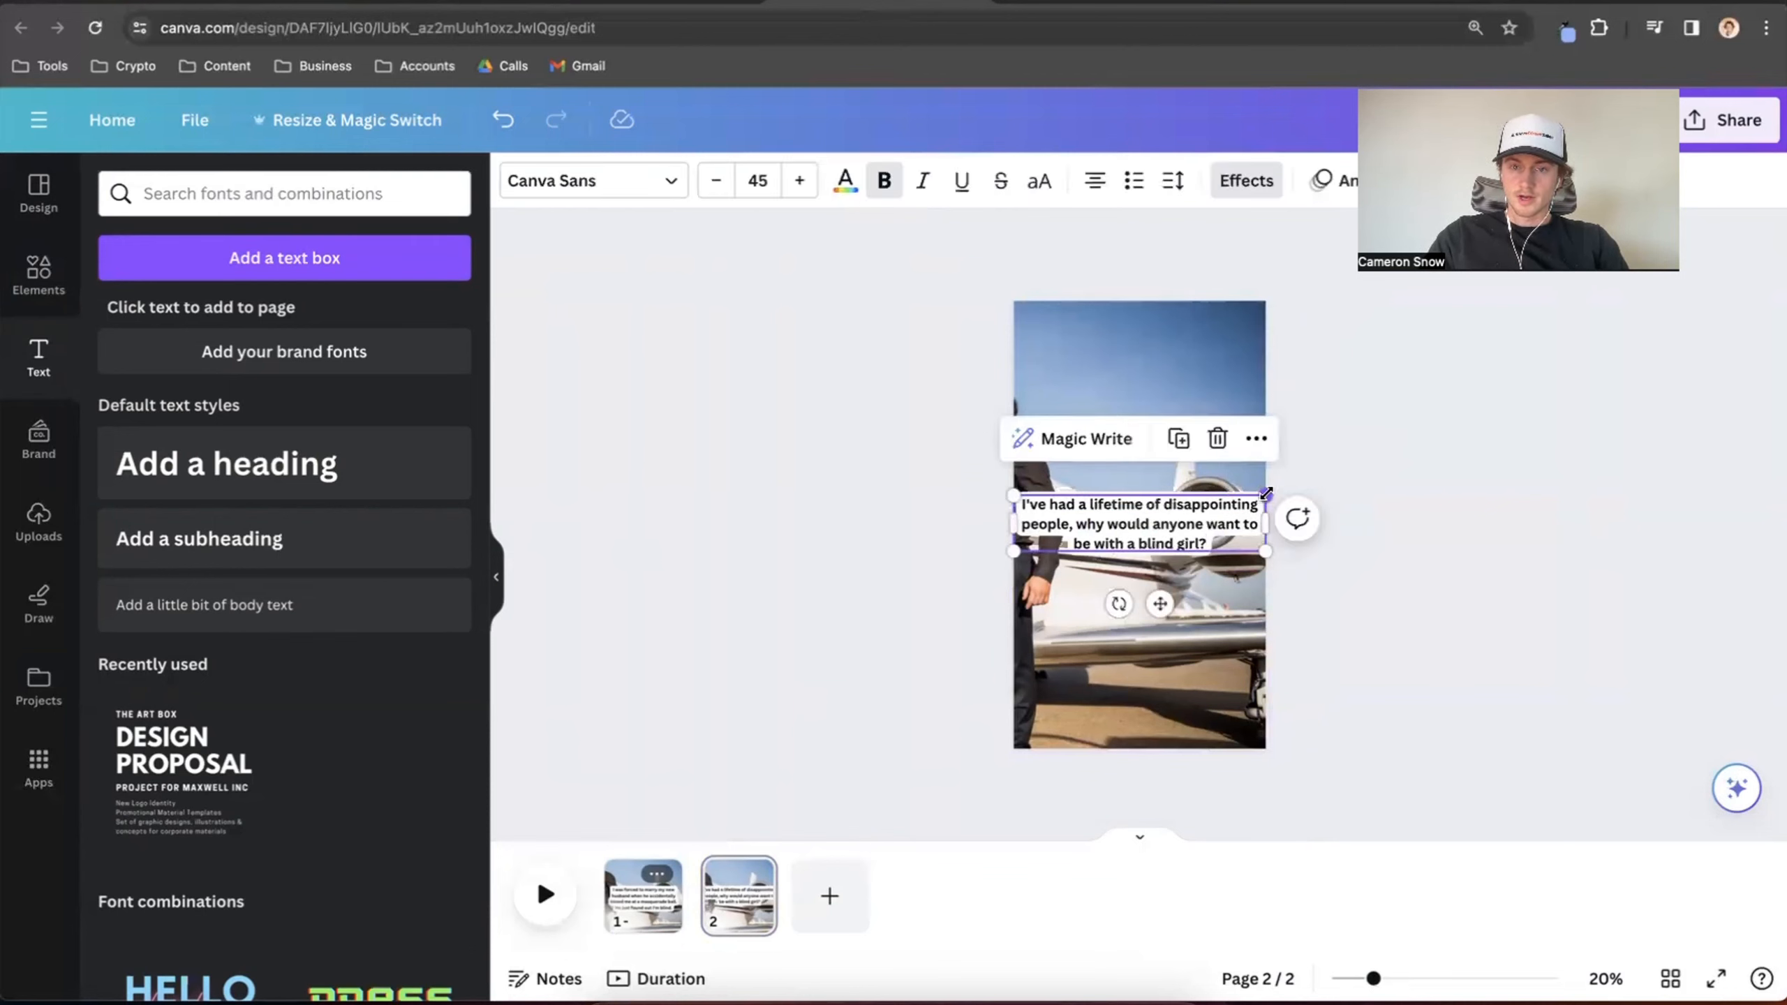
drag(1265, 493, 1224, 527)
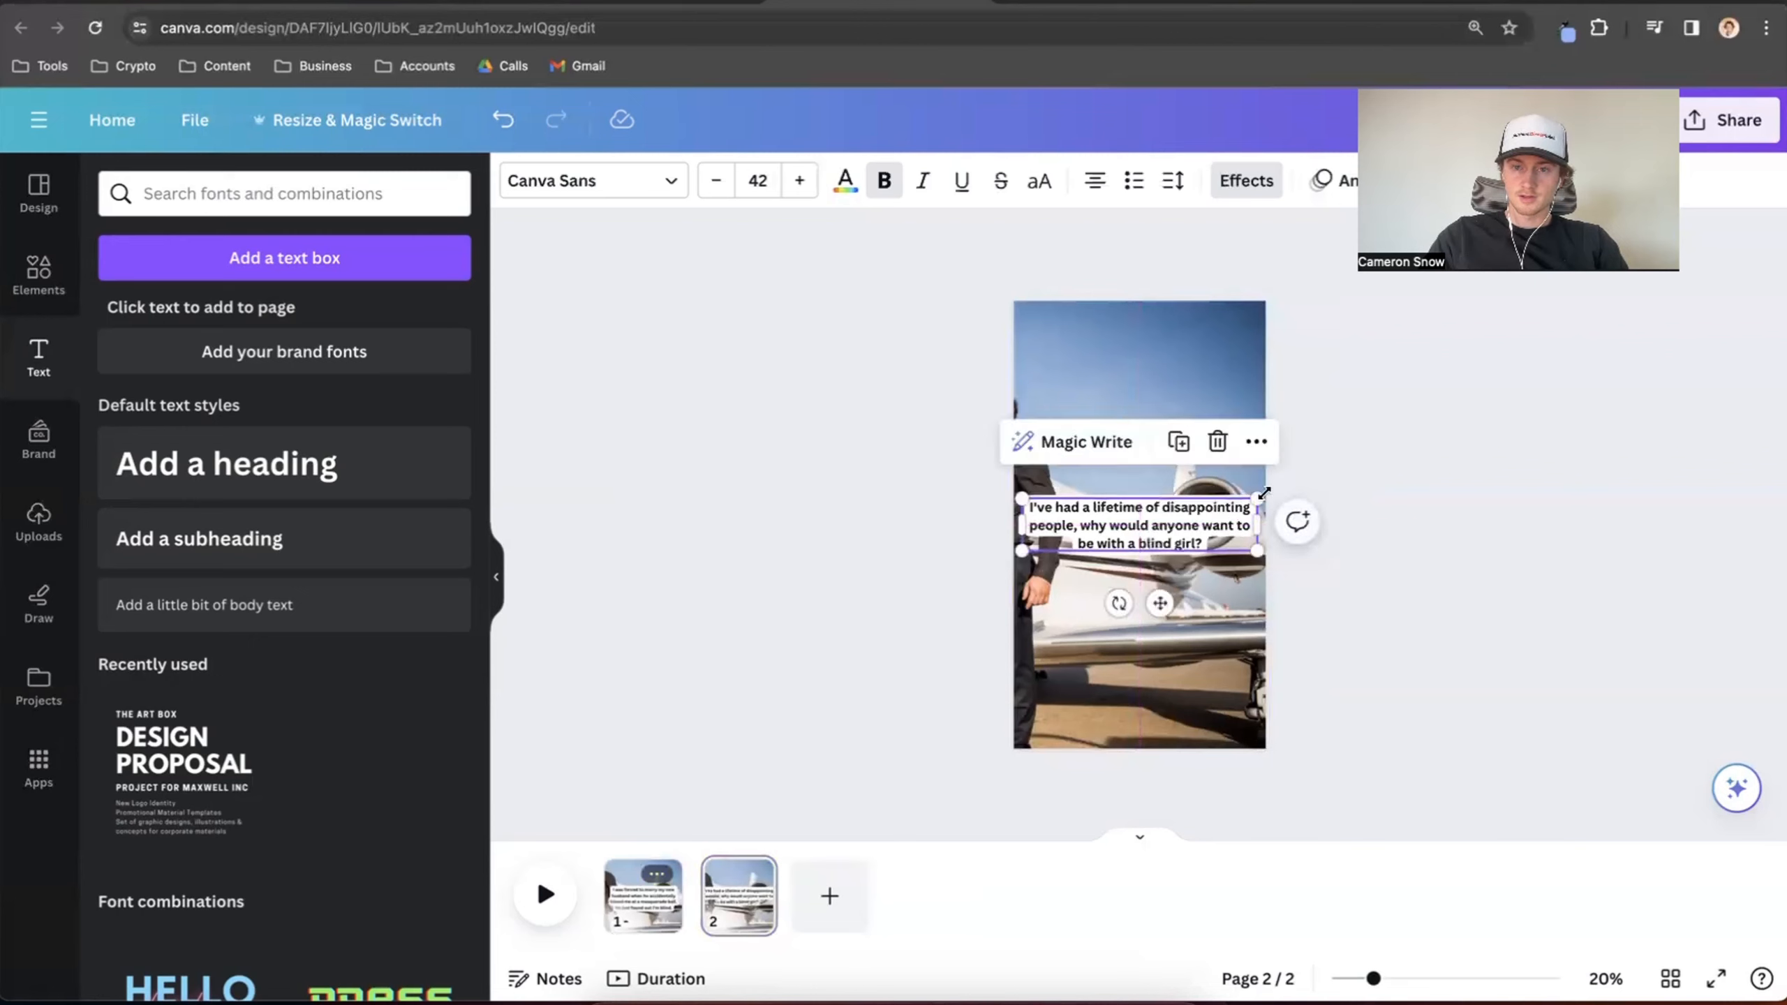
click(1327, 467)
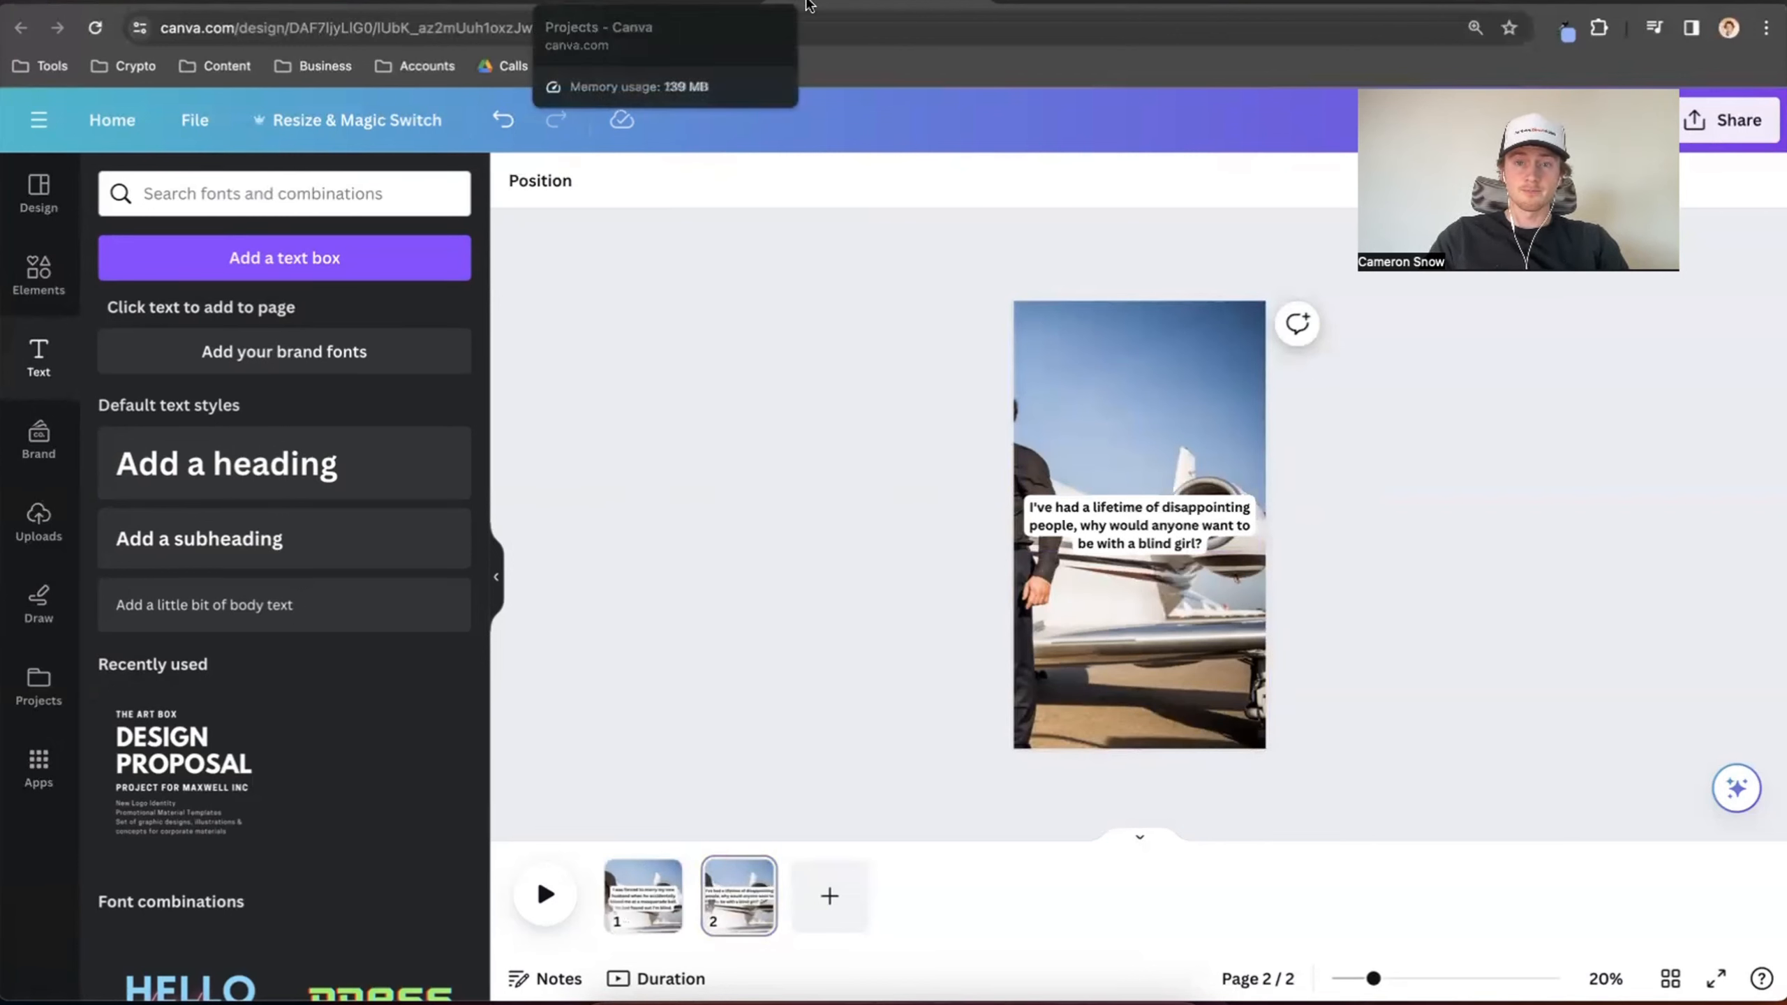
Duplicate page 2 and fill the copy with the "Hesitantly, I stand, holding the bedpost" passage from Google Docs, scaled down to size 37.8
click(753, 876)
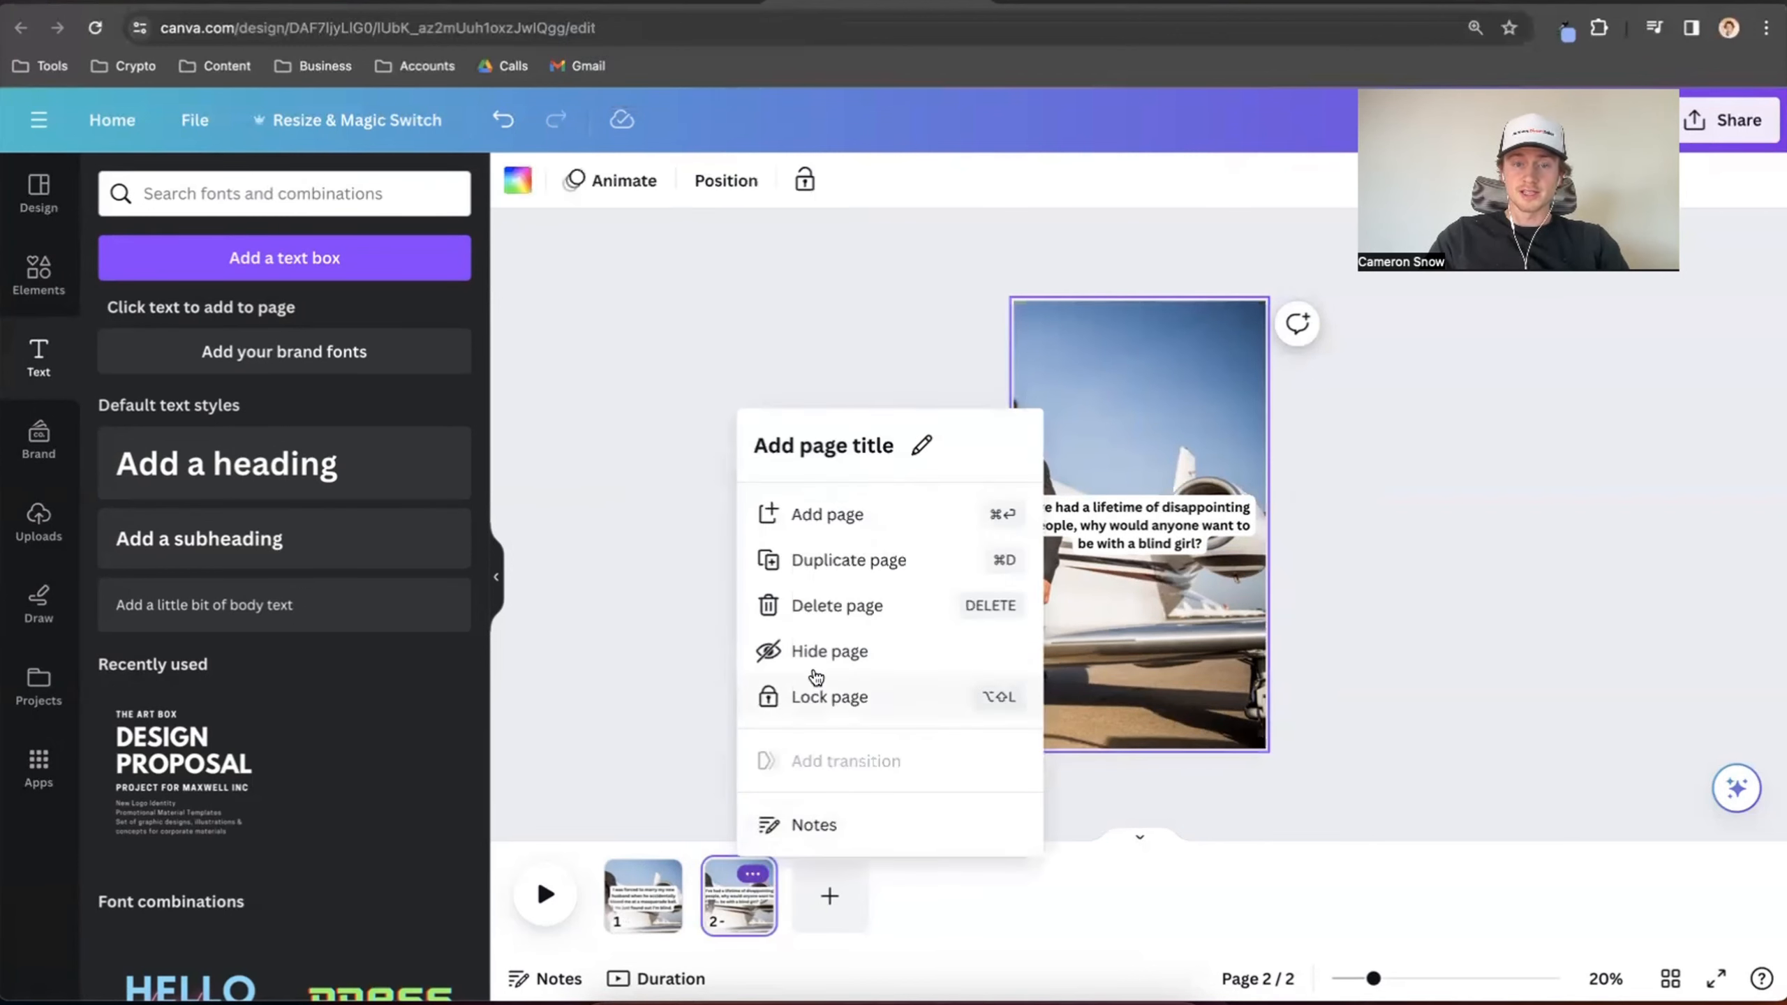
click(834, 559)
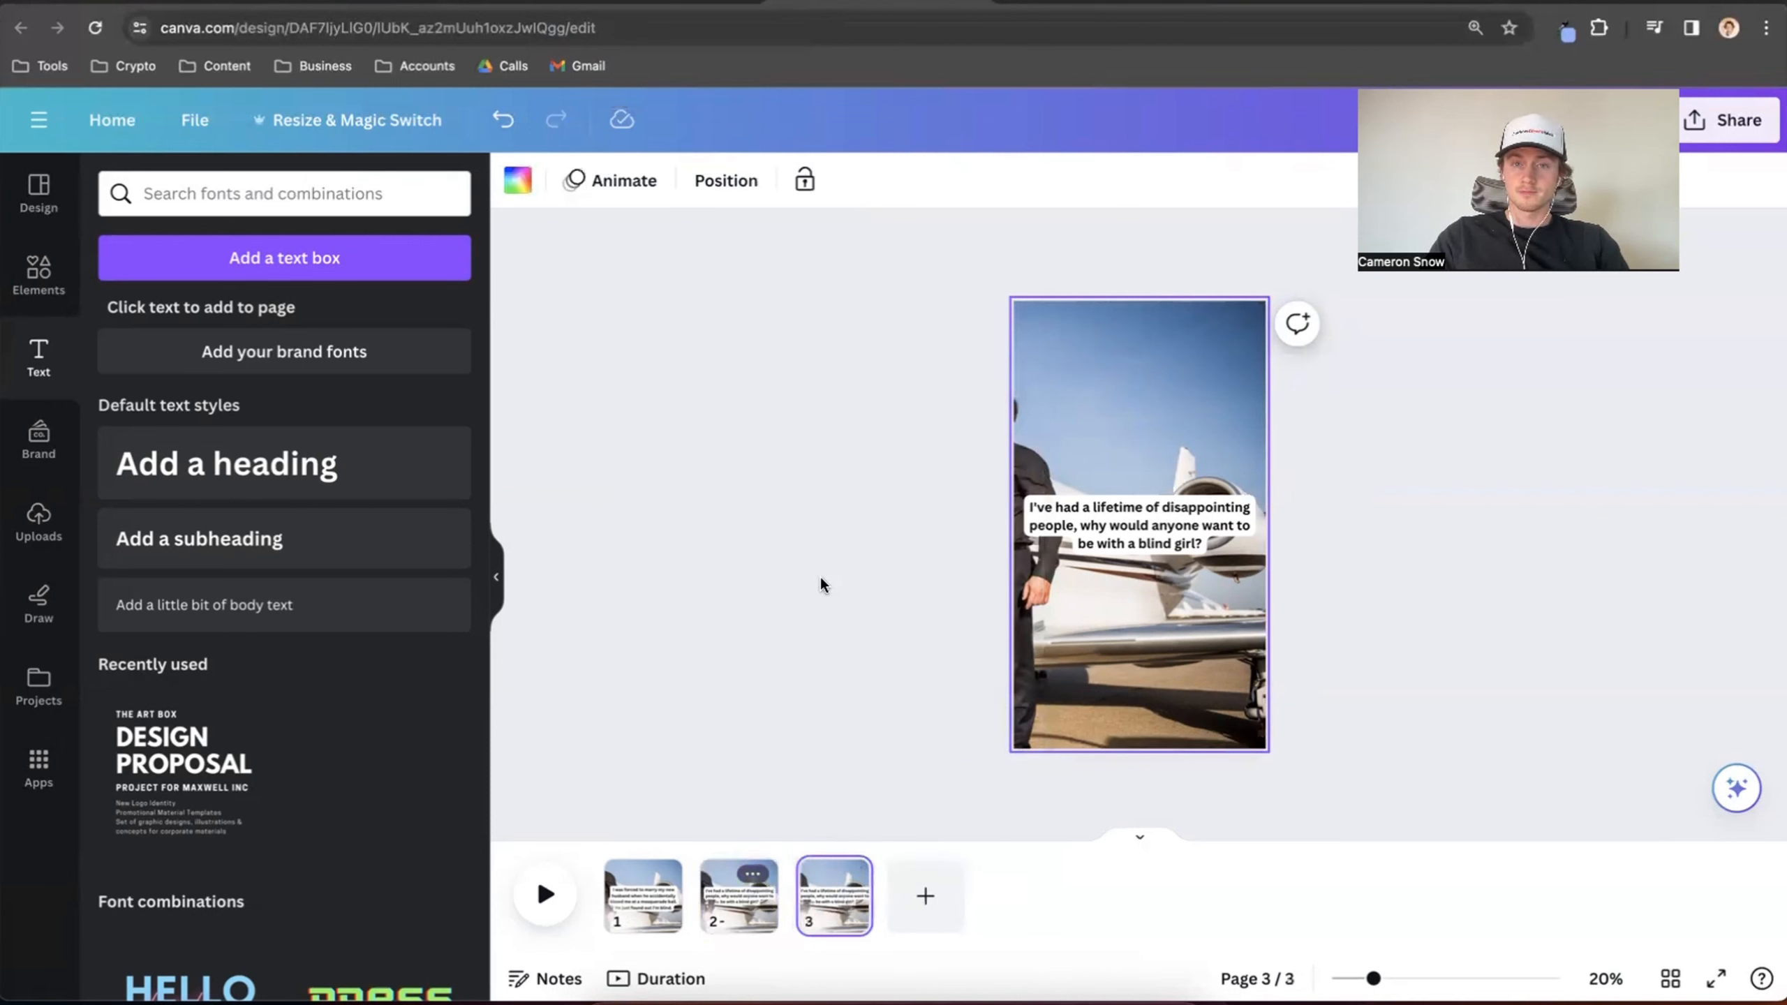
click(1304, 3)
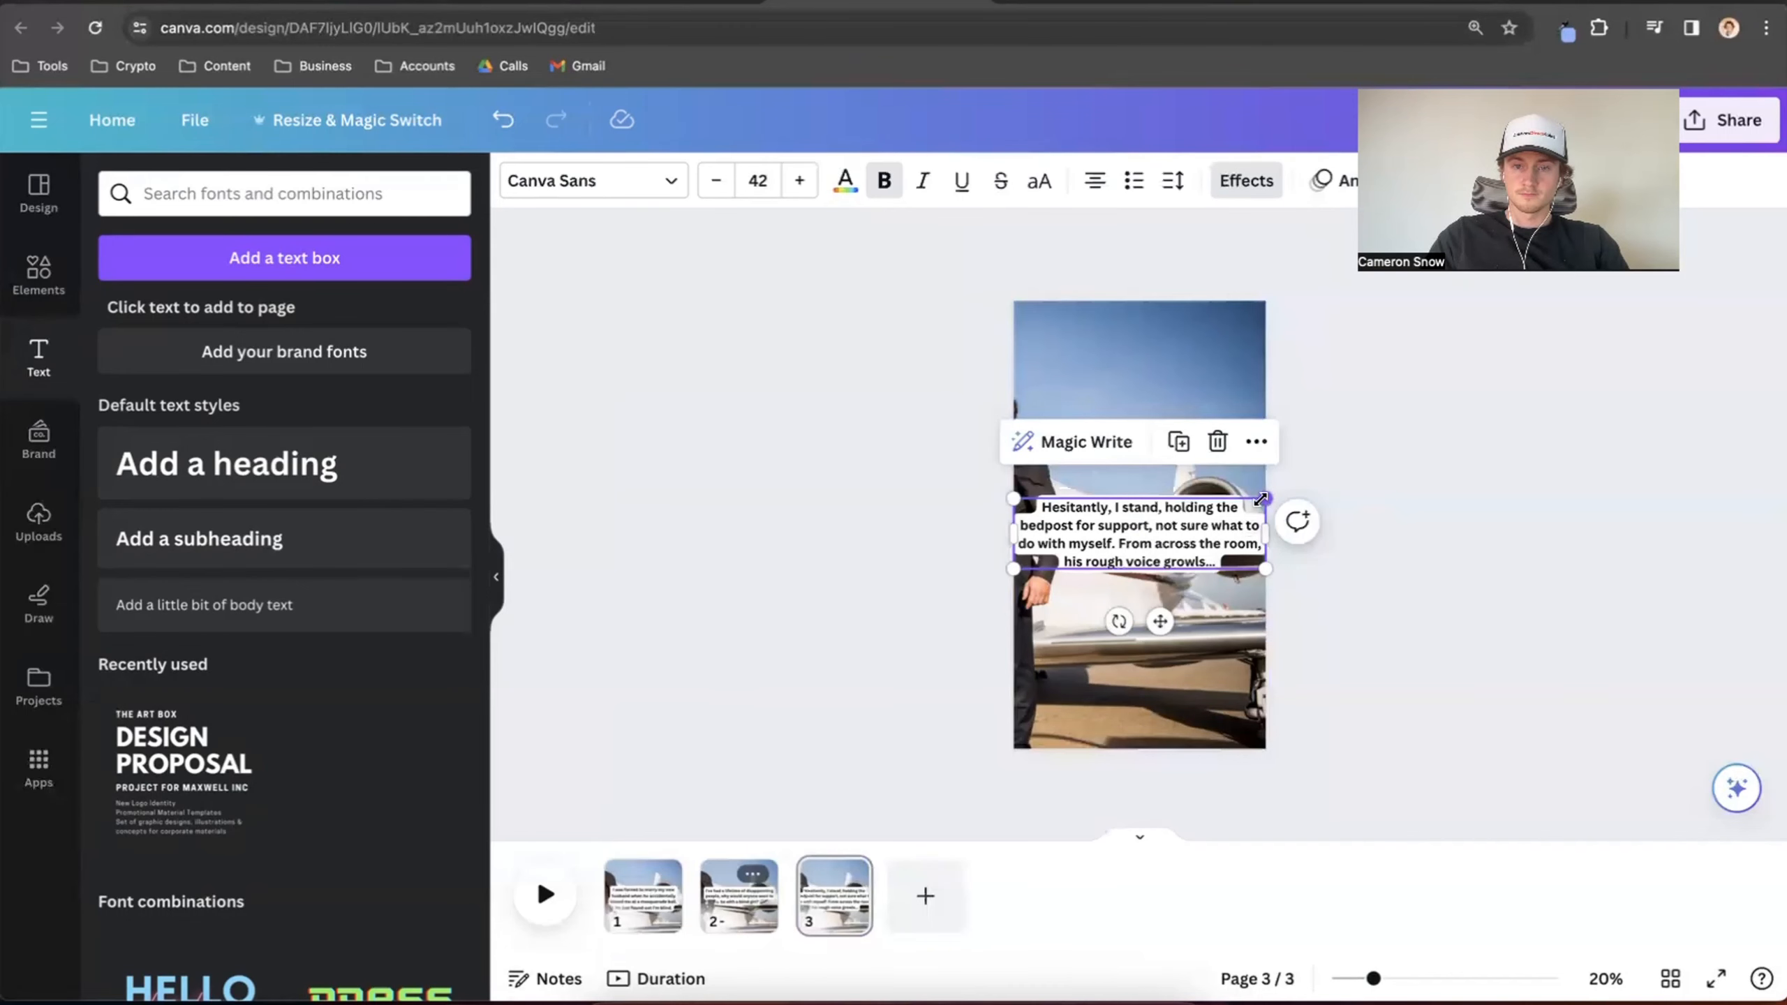
drag(1267, 501, 1220, 532)
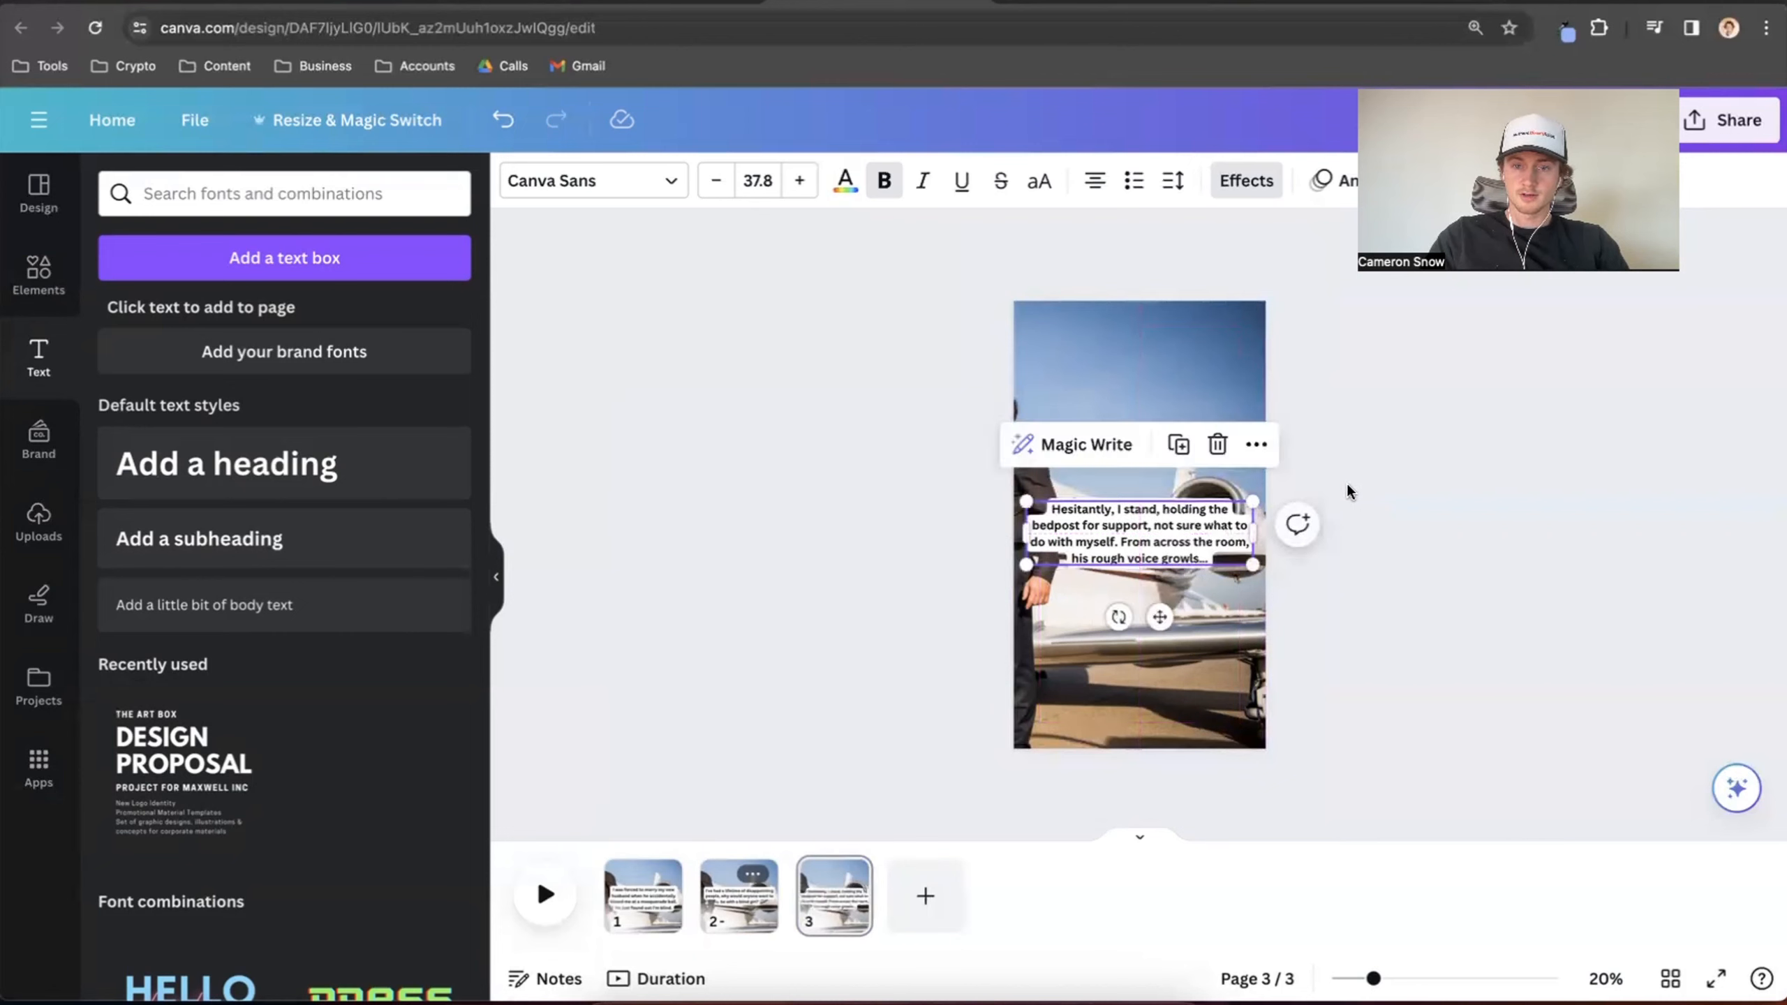
click(1346, 483)
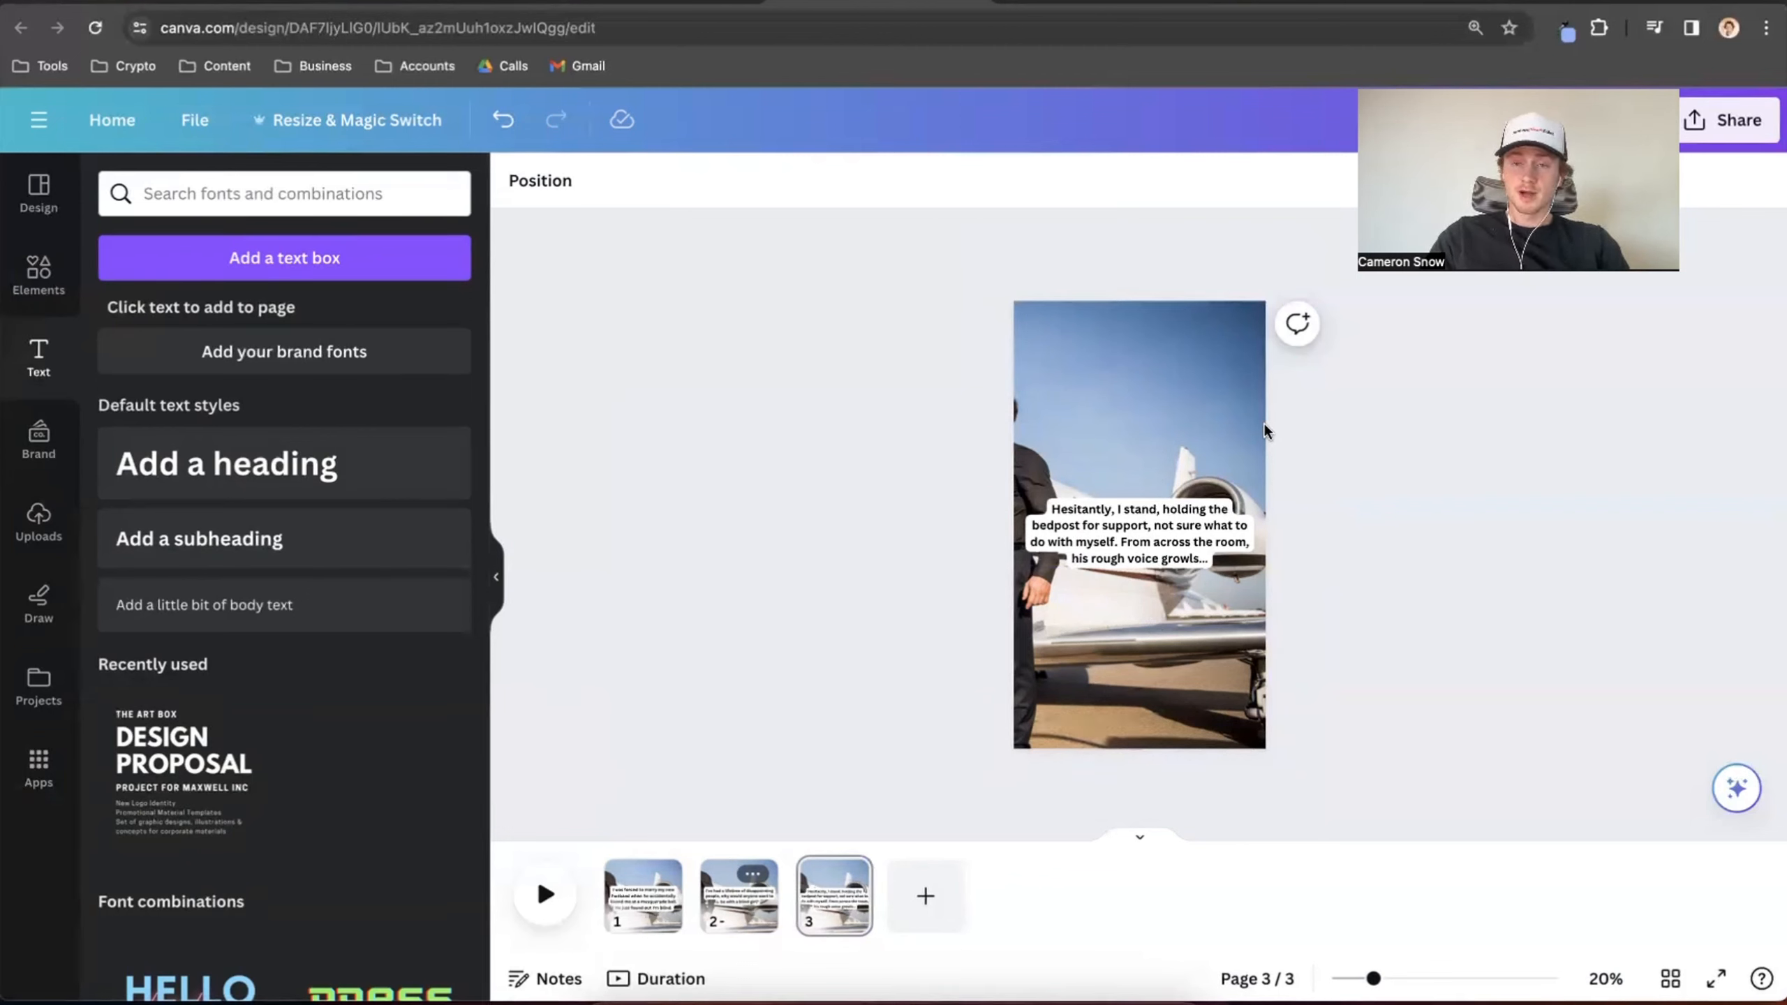
Duplicate page 3 to add a fourth page to the story
click(1123, 545)
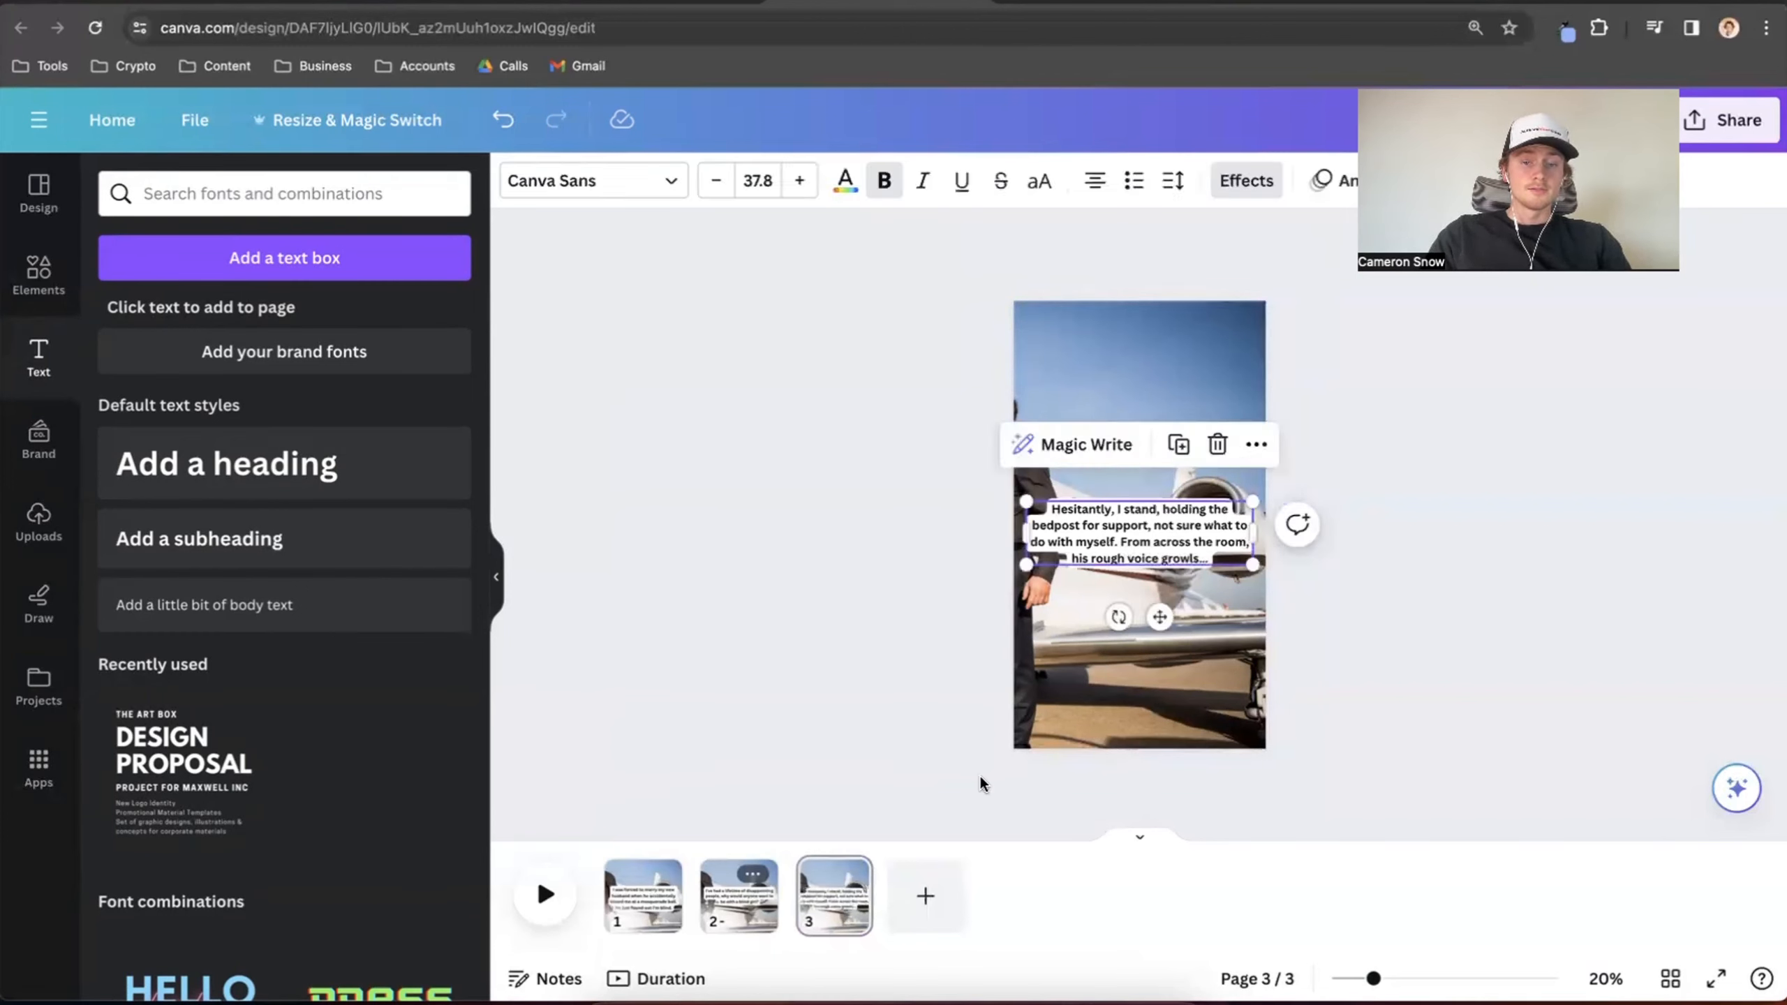
click(848, 873)
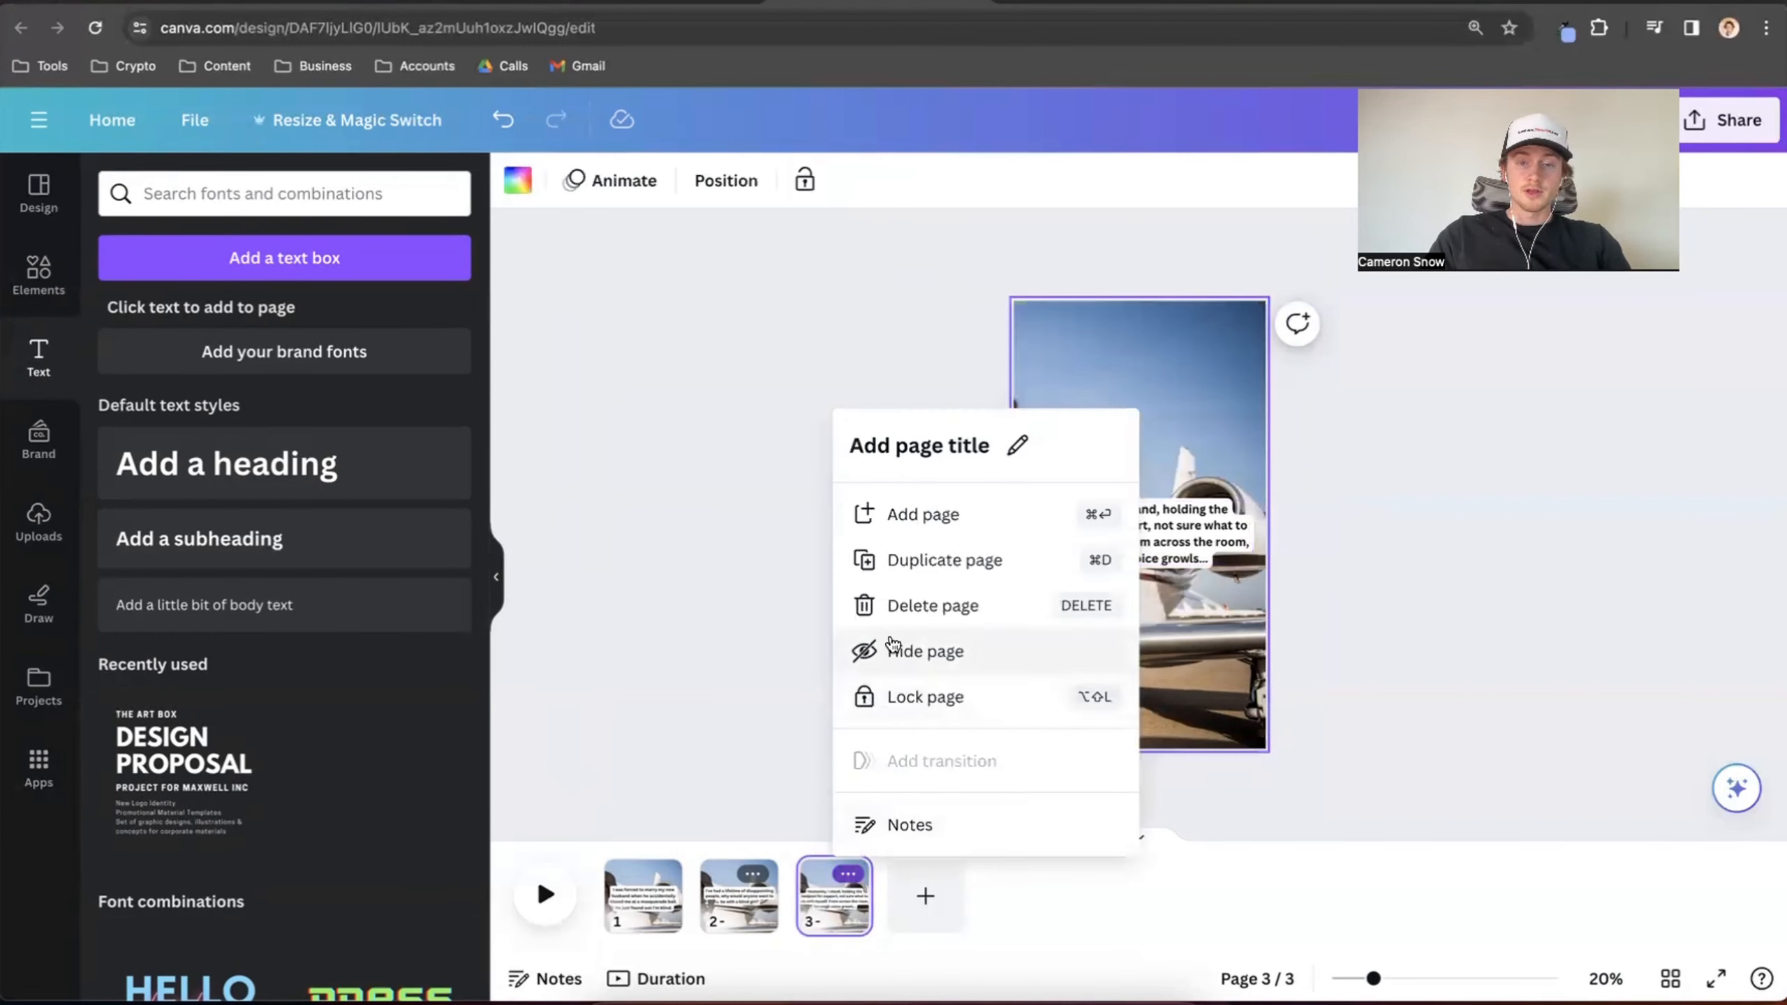
click(922, 561)
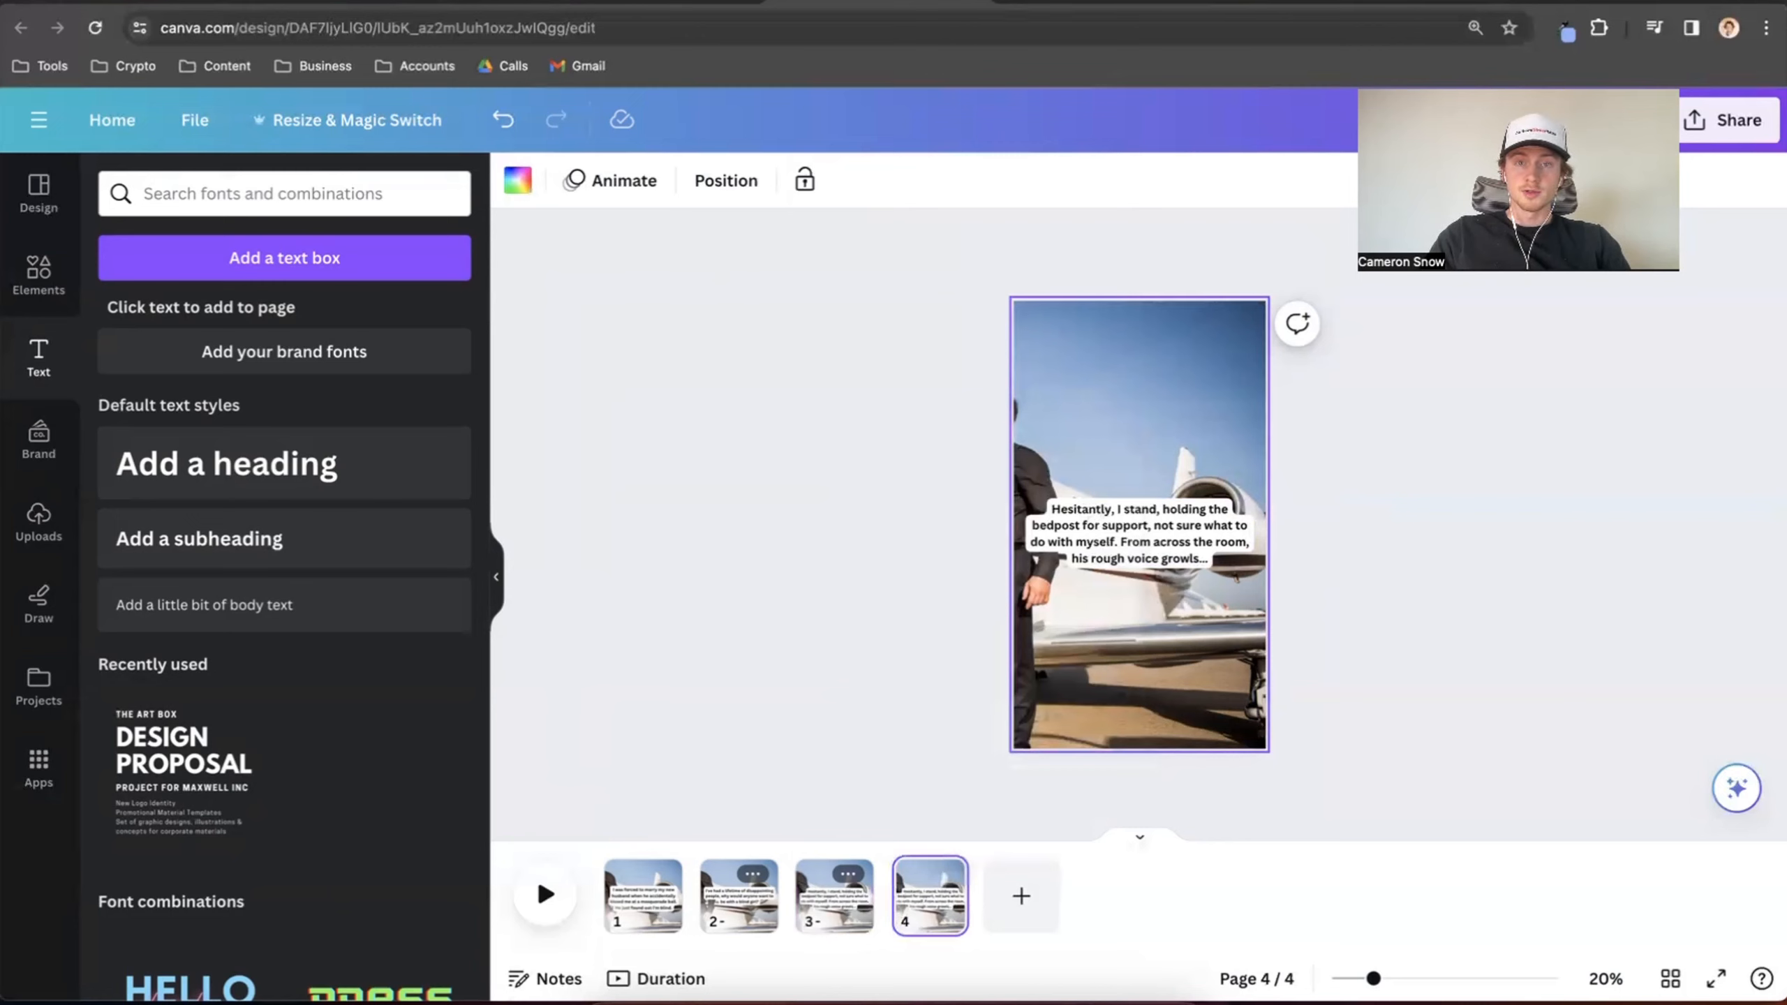
Replace page 4's text with the "Is there anything else you haven't told me, Wife?" passage from Google Docs
click(1327, 3)
drag(944, 464, 576, 470)
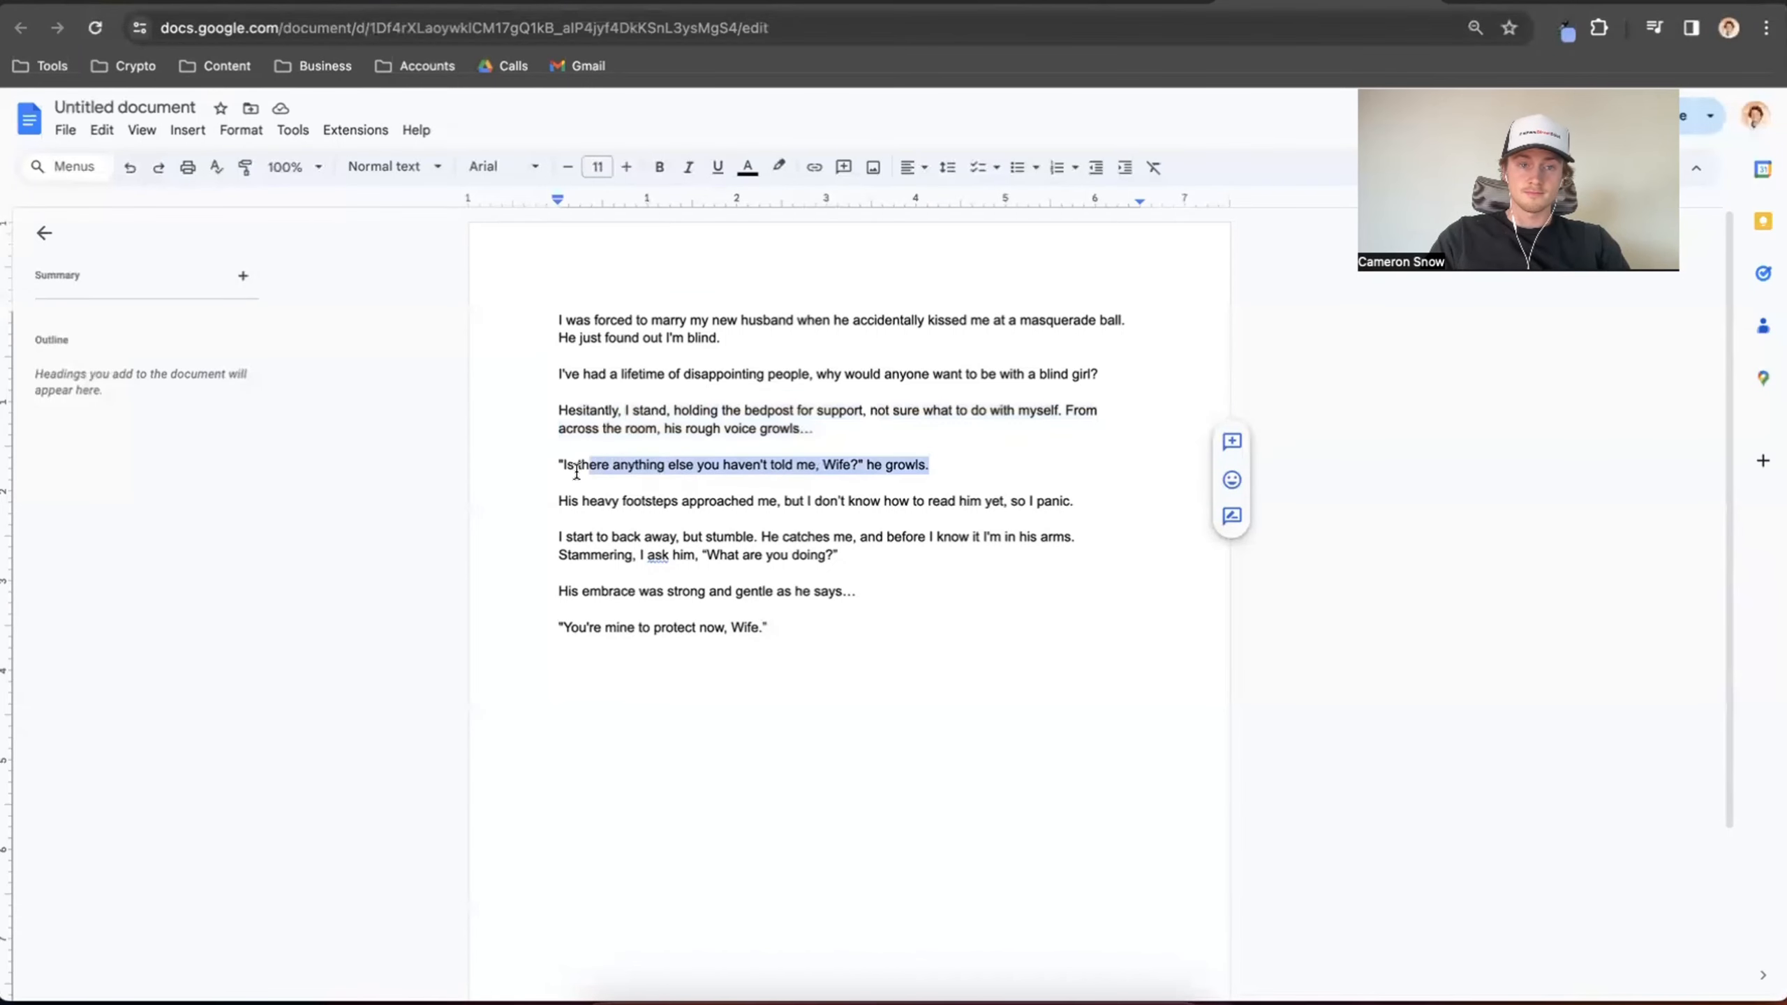
click(903, 1)
click(1135, 539)
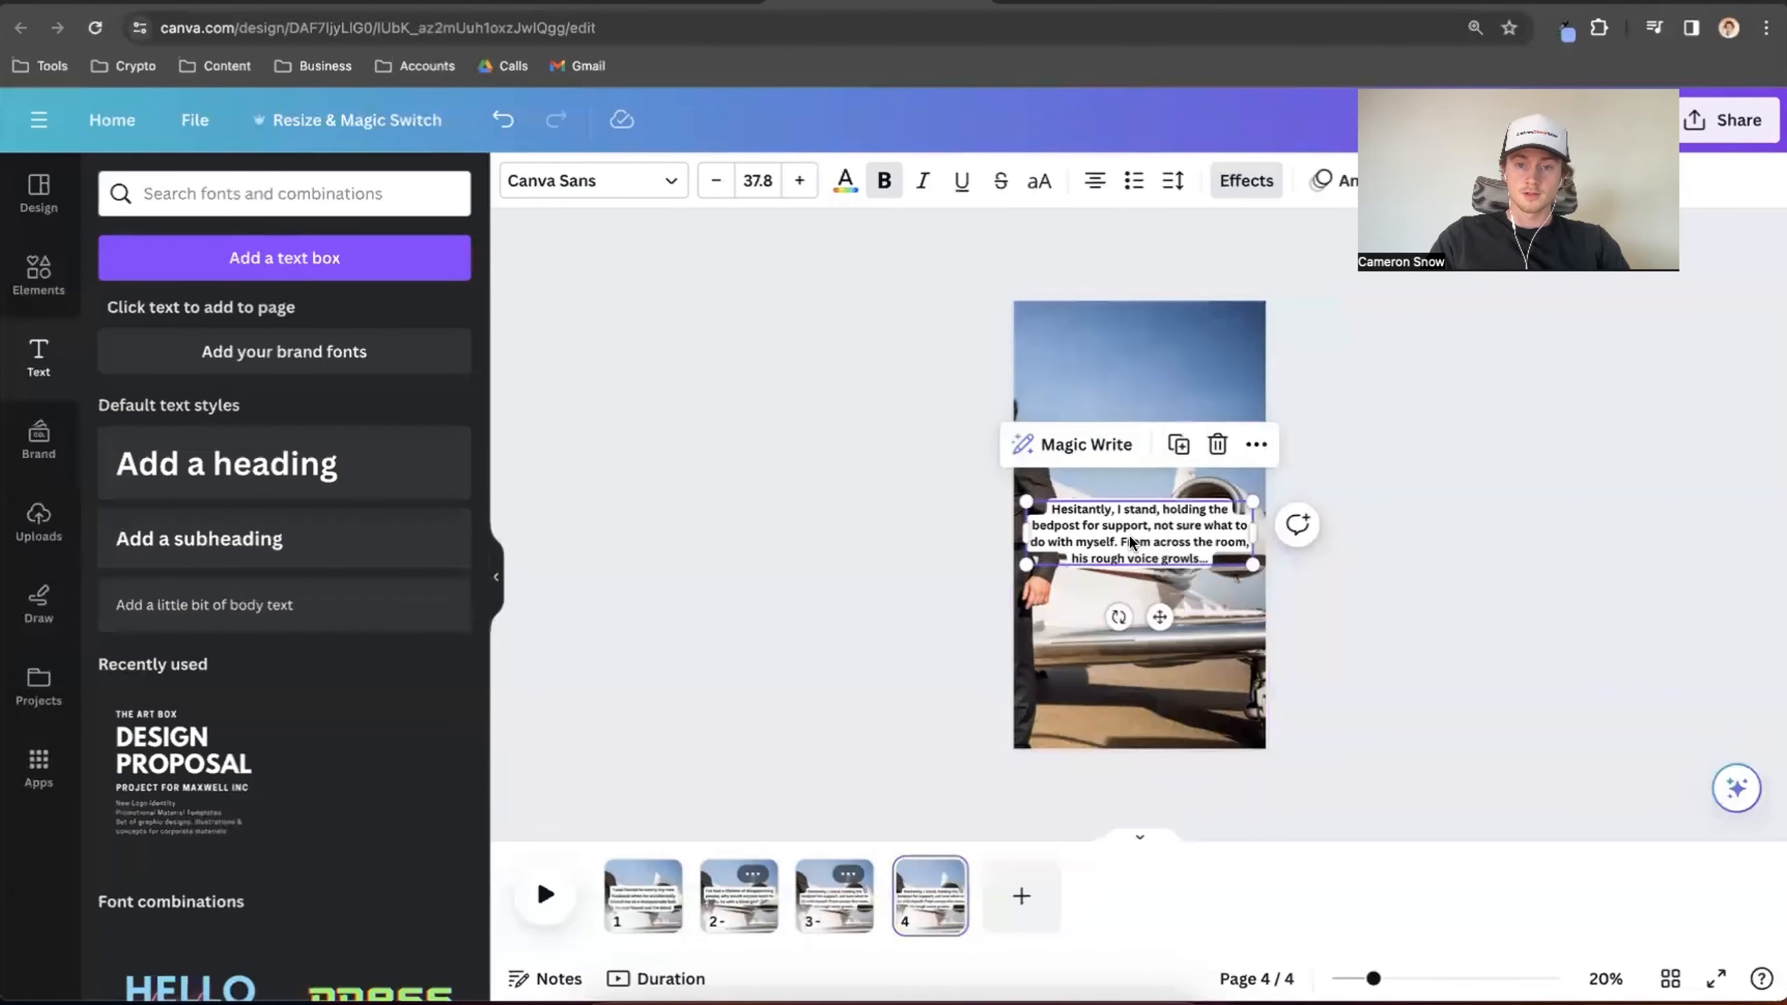
double_click(1134, 539)
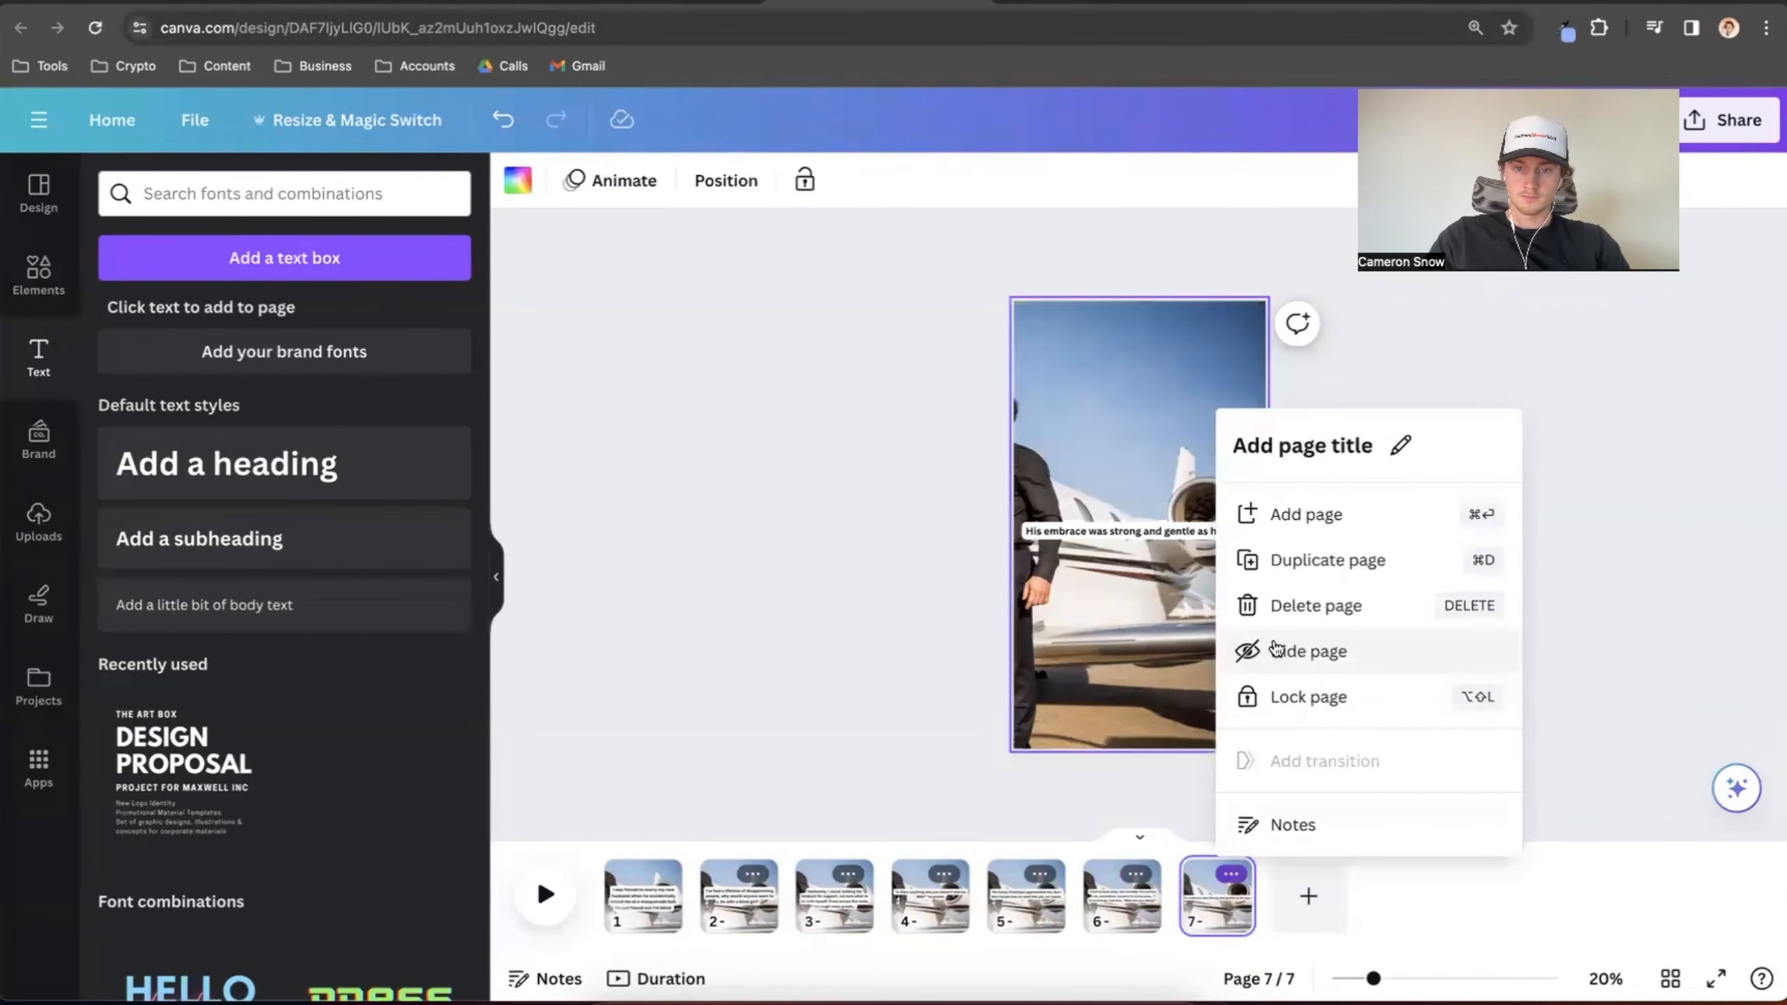
Duplicate page 7 and replace the copy's text with the "You're mine to protect now, Wife." passage from Google Docs
click(1328, 560)
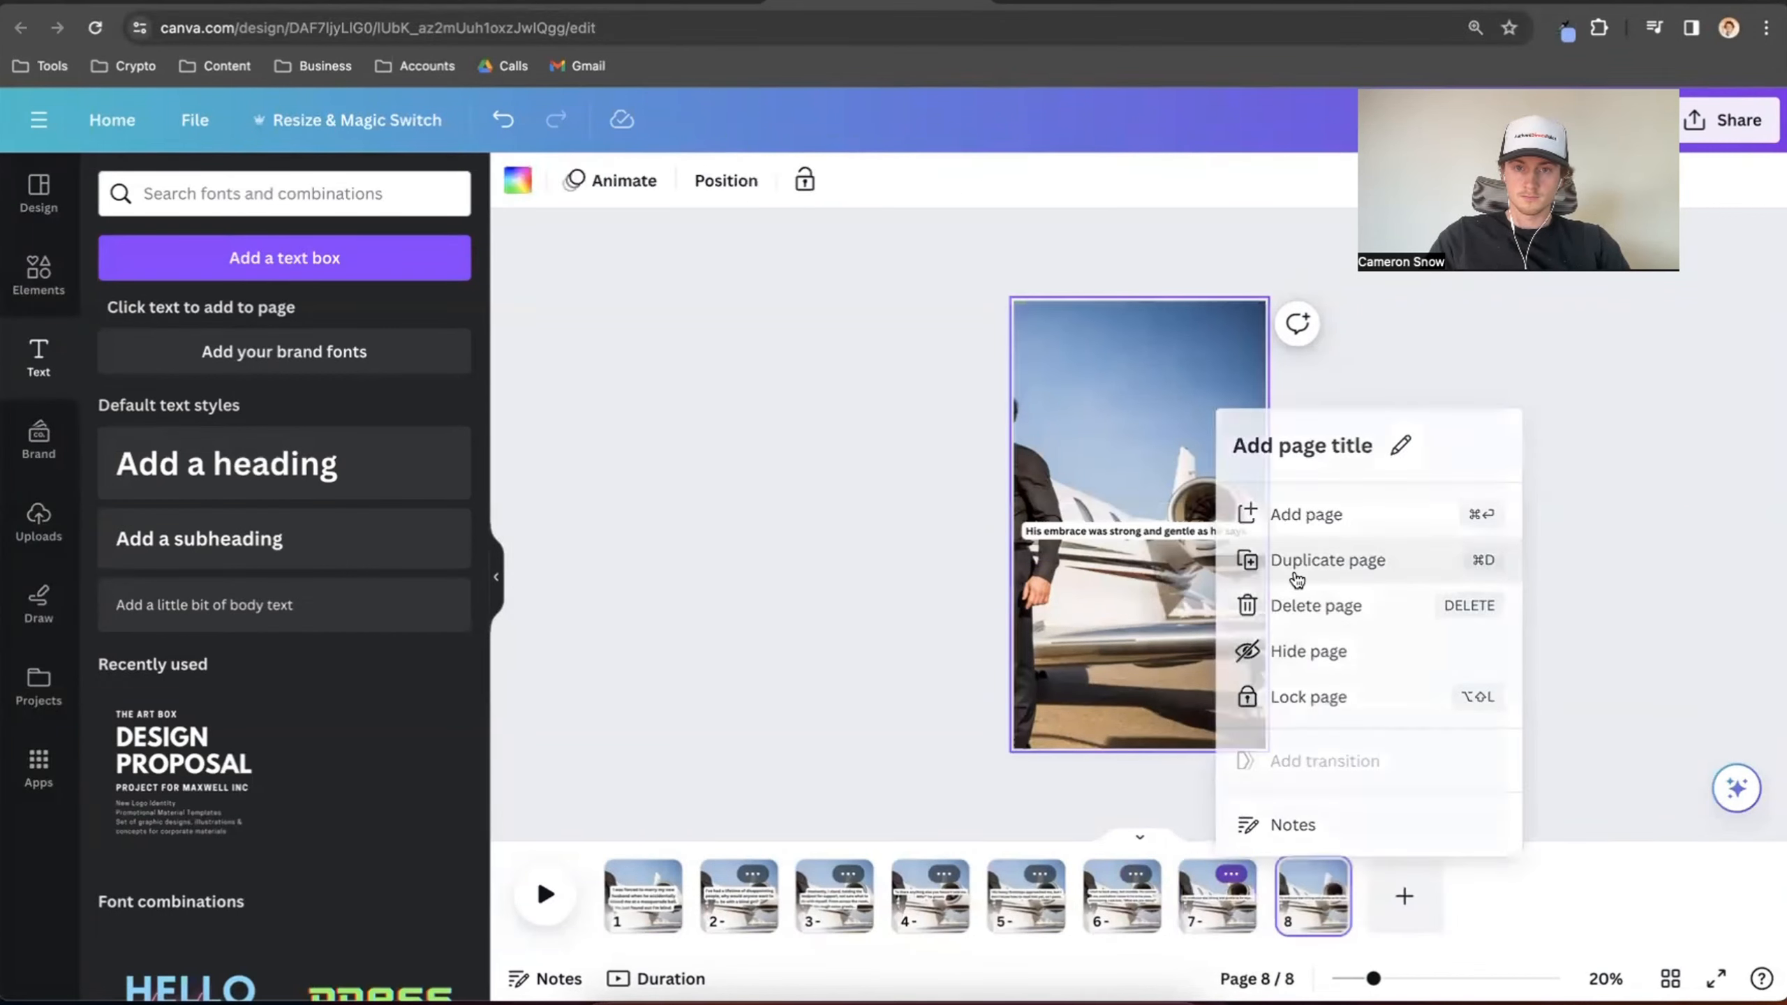
click(1162, 7)
drag(802, 626, 526, 626)
key(super+c)
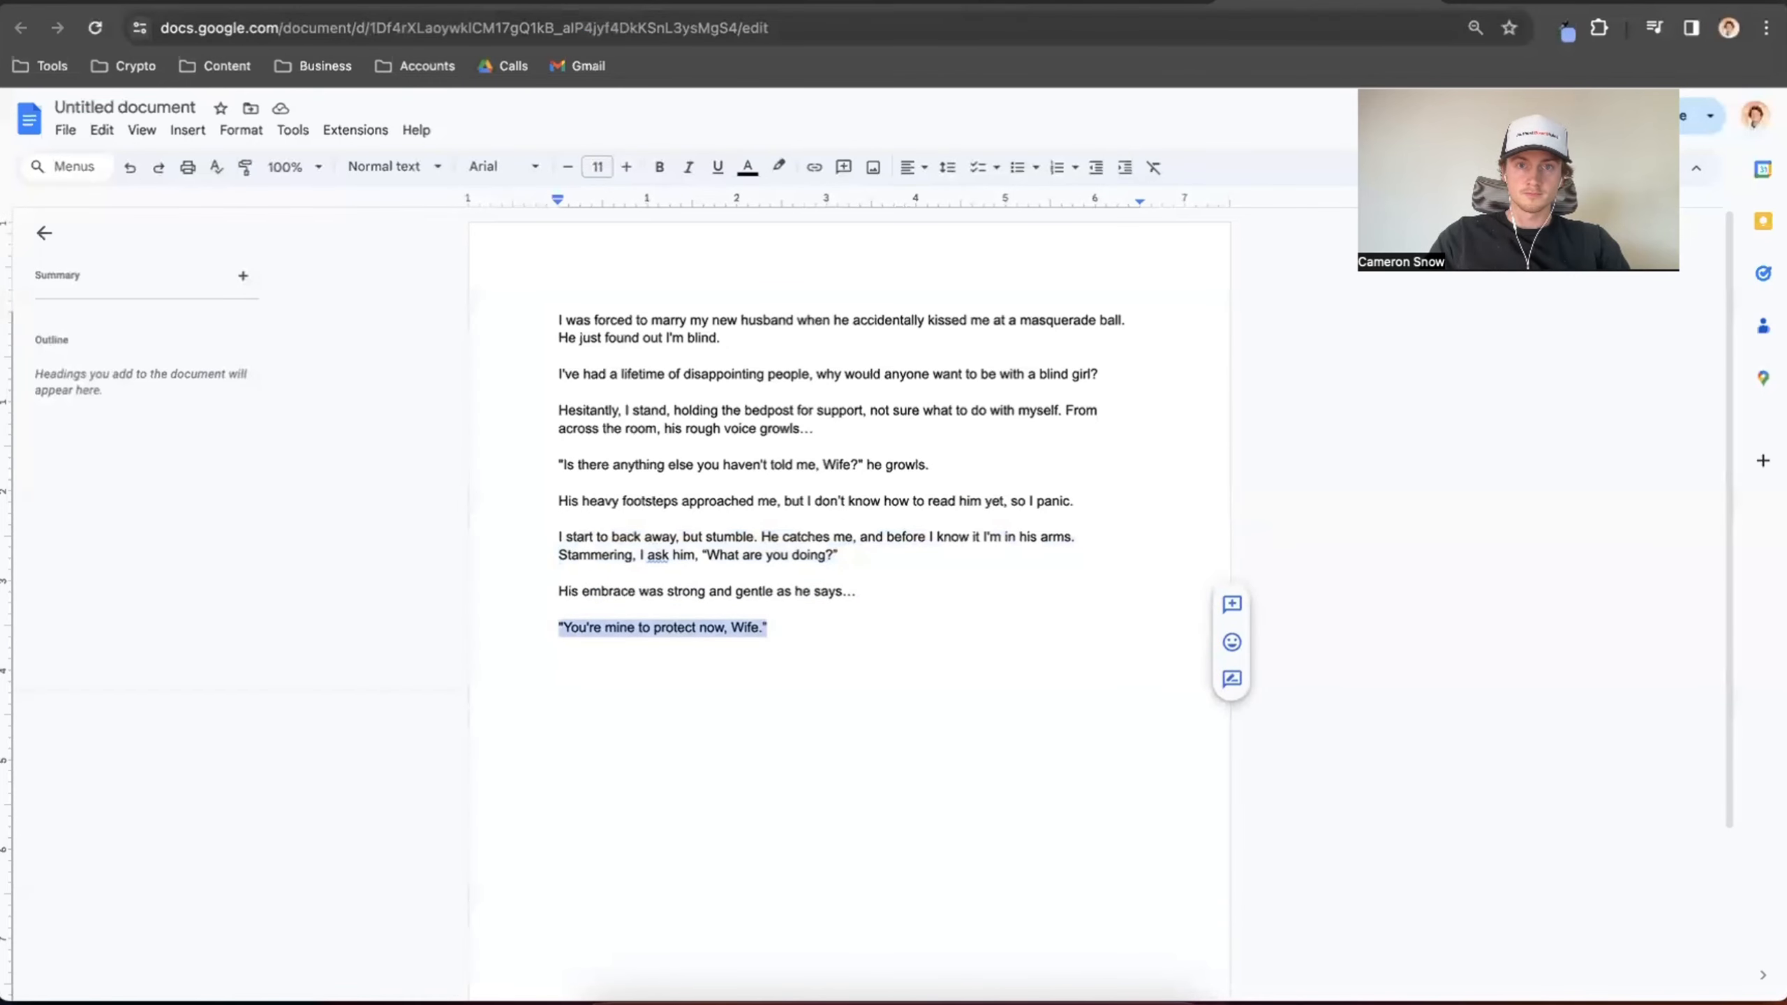
click(903, 2)
double_click(1168, 528)
key(super+v)
click(1361, 469)
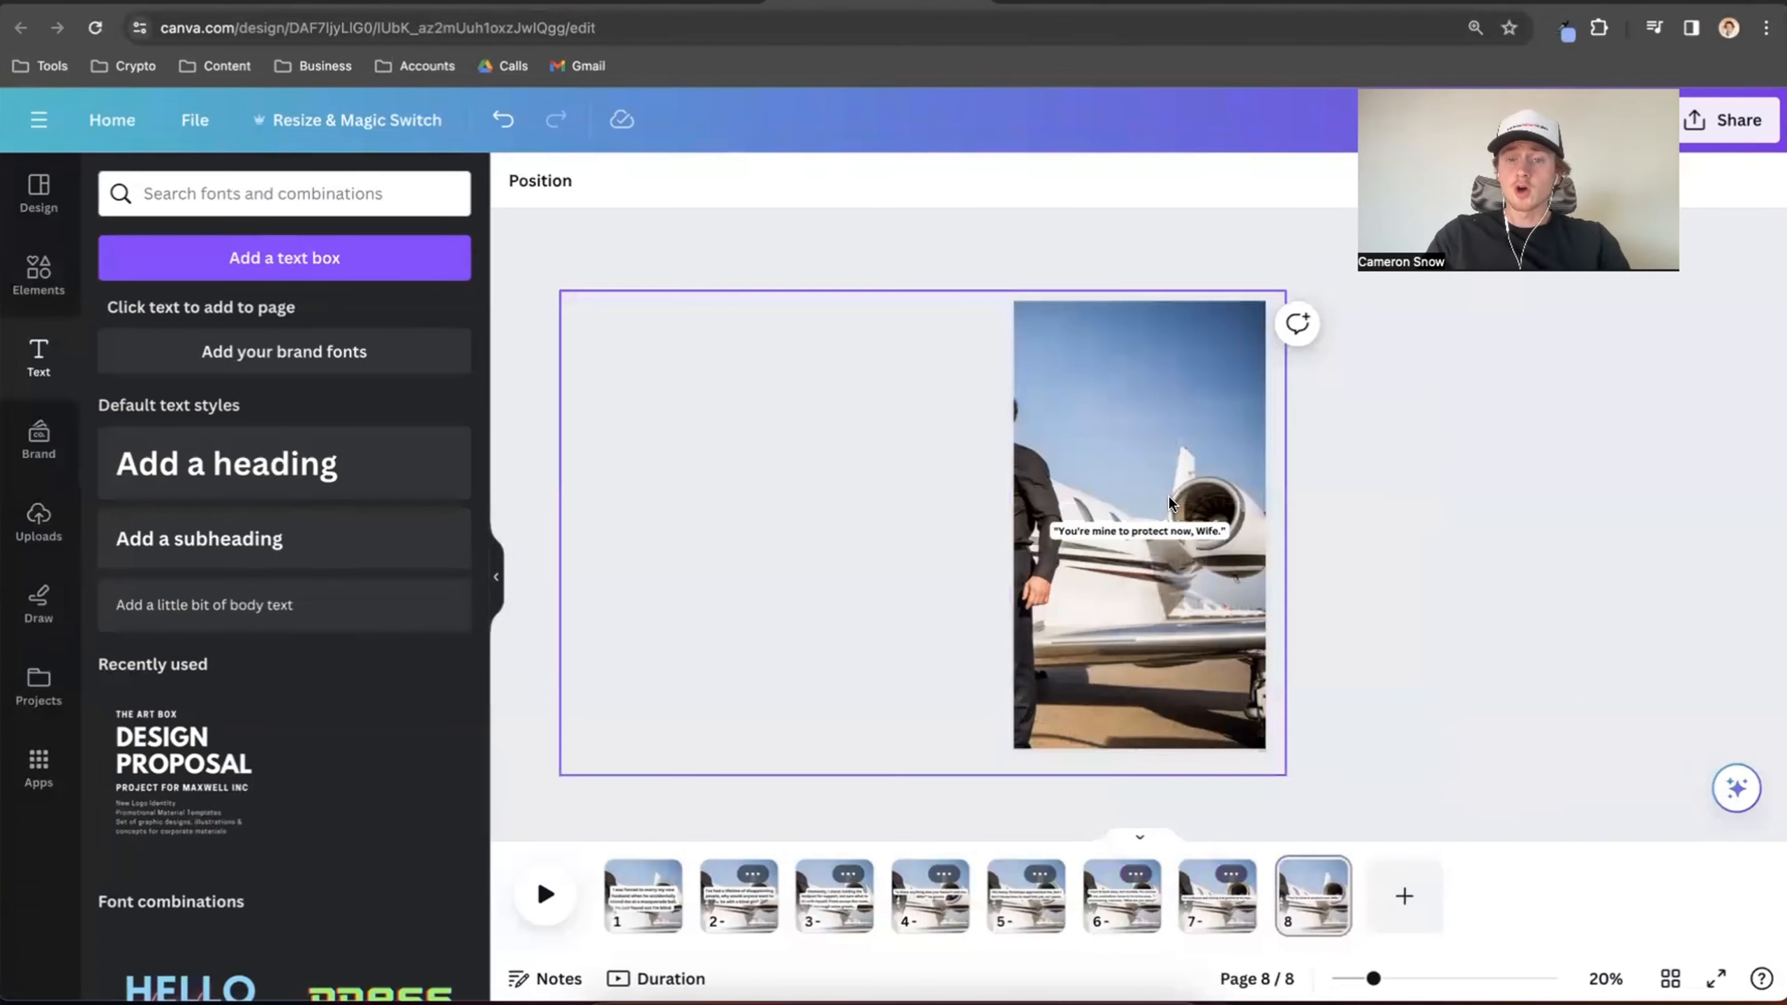
Scale page 8's text up to size 34.8 and shift it slightly on the page
click(1057, 529)
drag(1049, 517, 1036, 516)
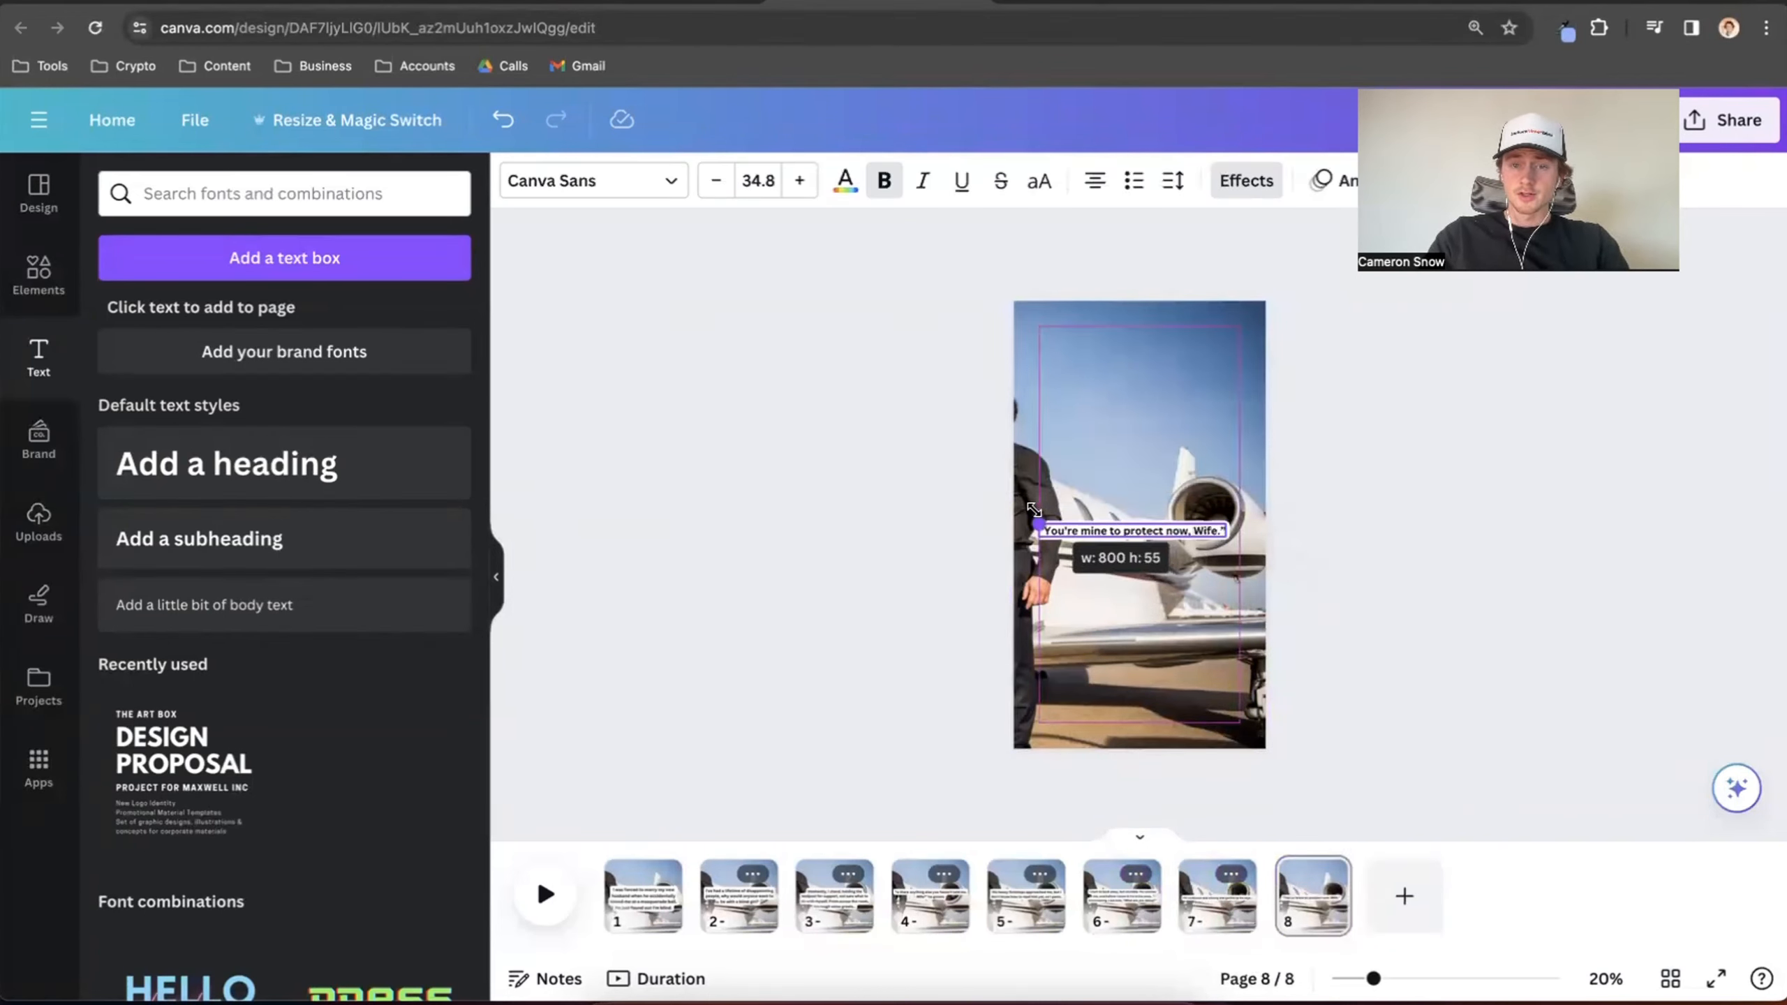
drag(1205, 529, 1199, 527)
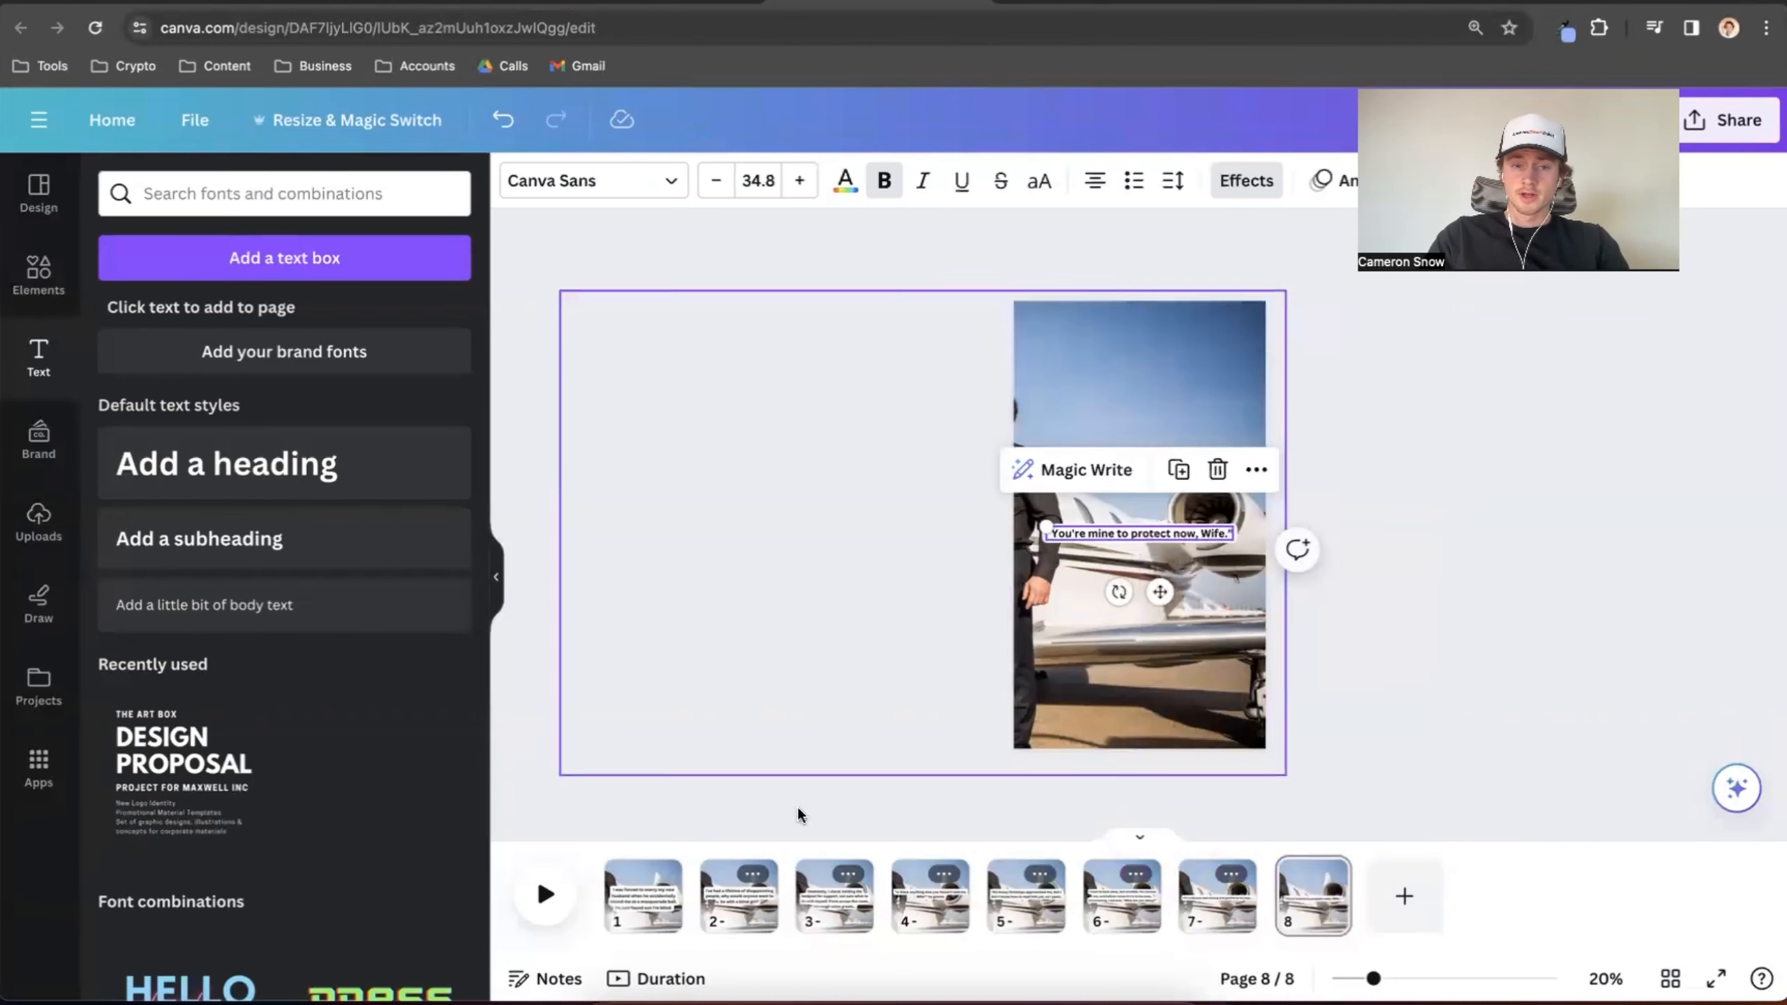
Check pages 1 to 6 in order, and resize and reposition the "I start to back away, but stumble" text on page 6
click(636, 901)
click(737, 901)
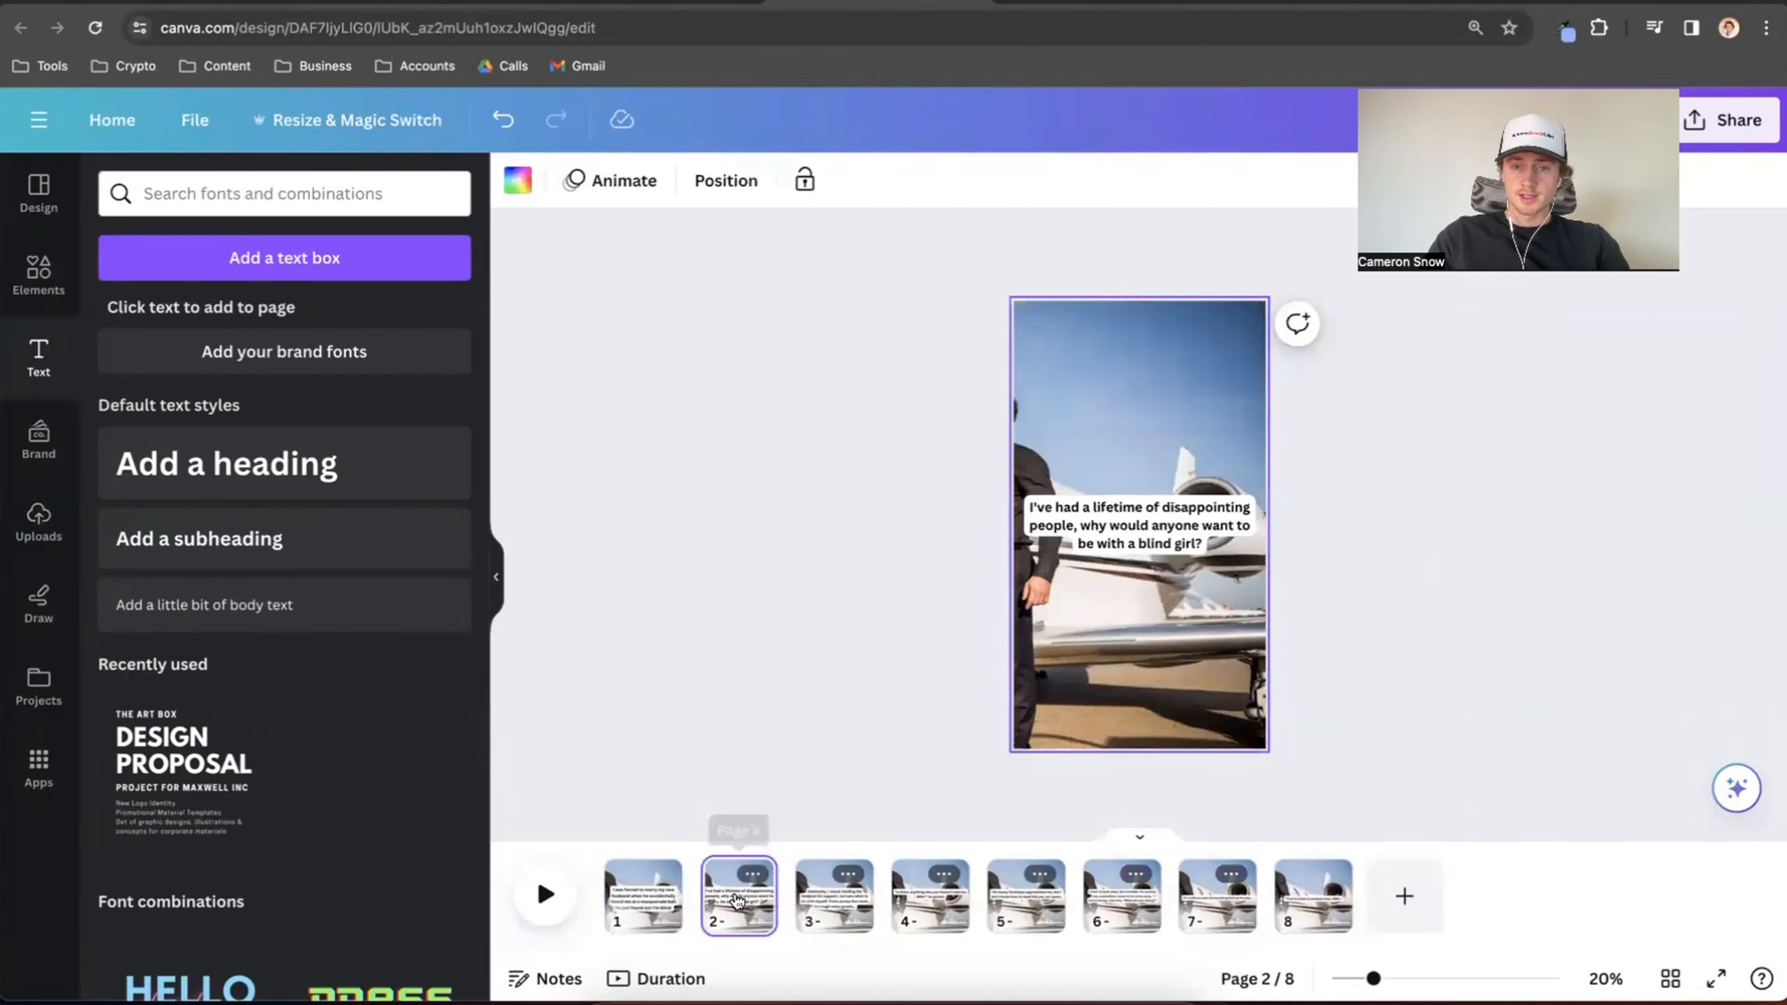
click(813, 907)
click(907, 907)
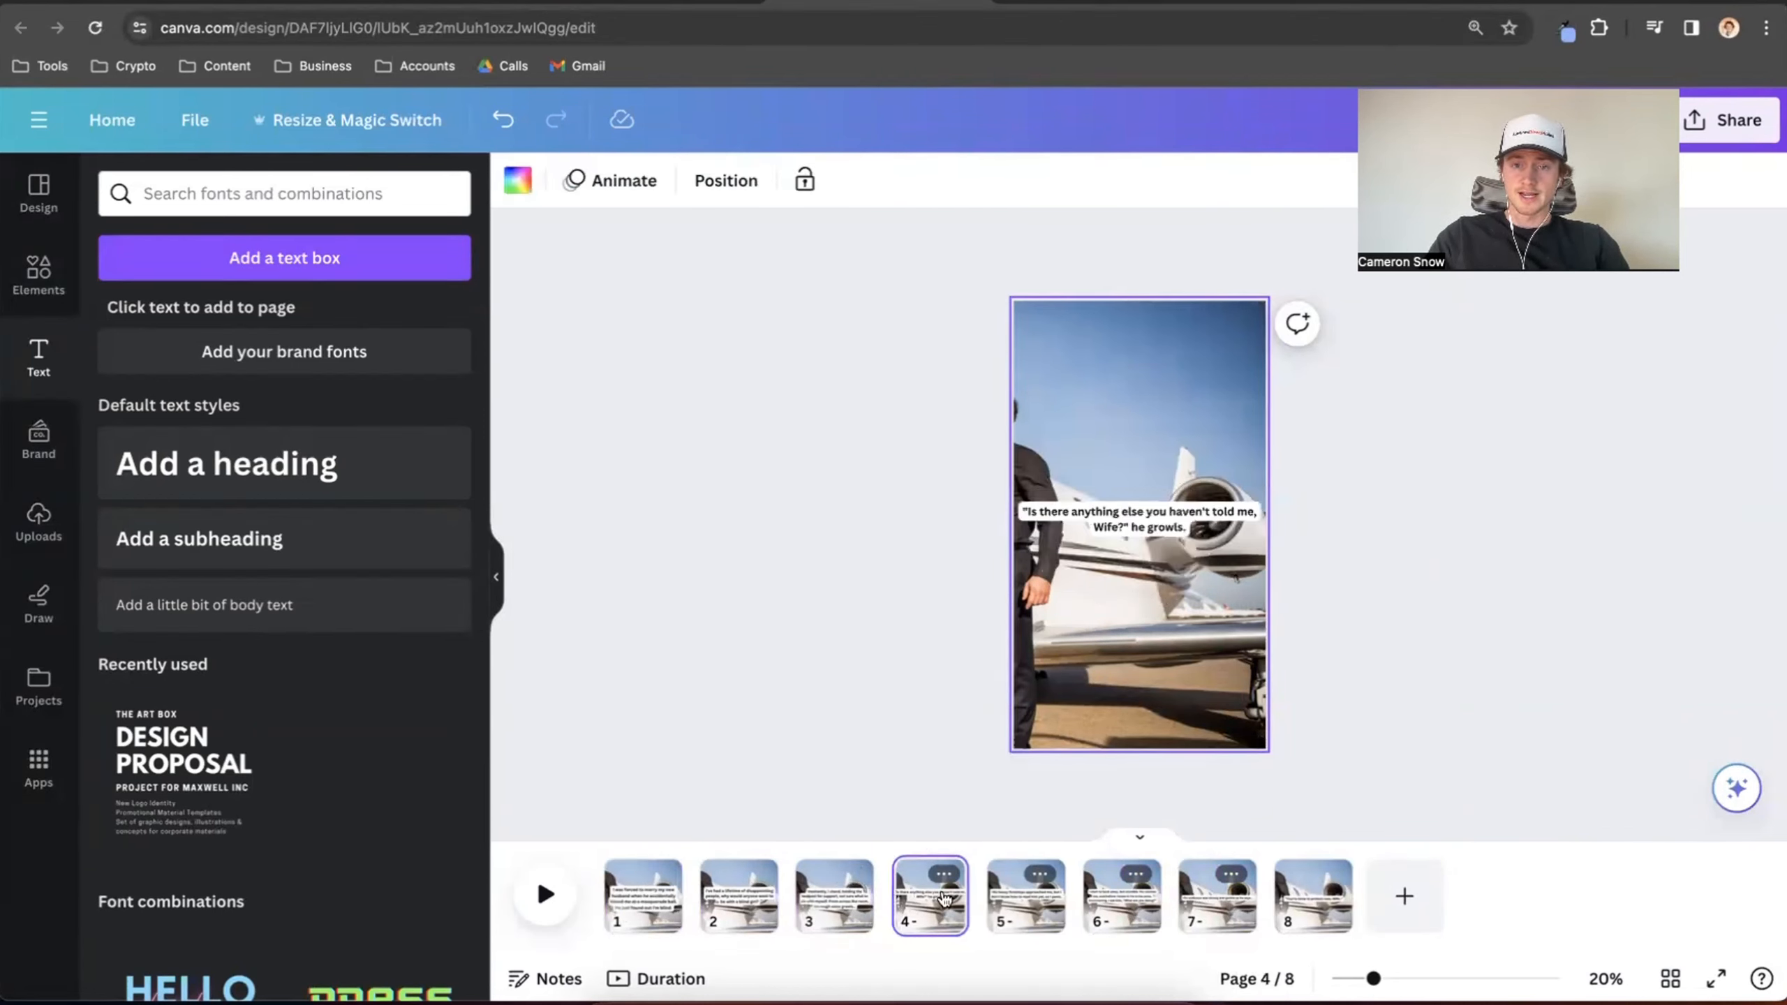
click(1029, 901)
click(1114, 901)
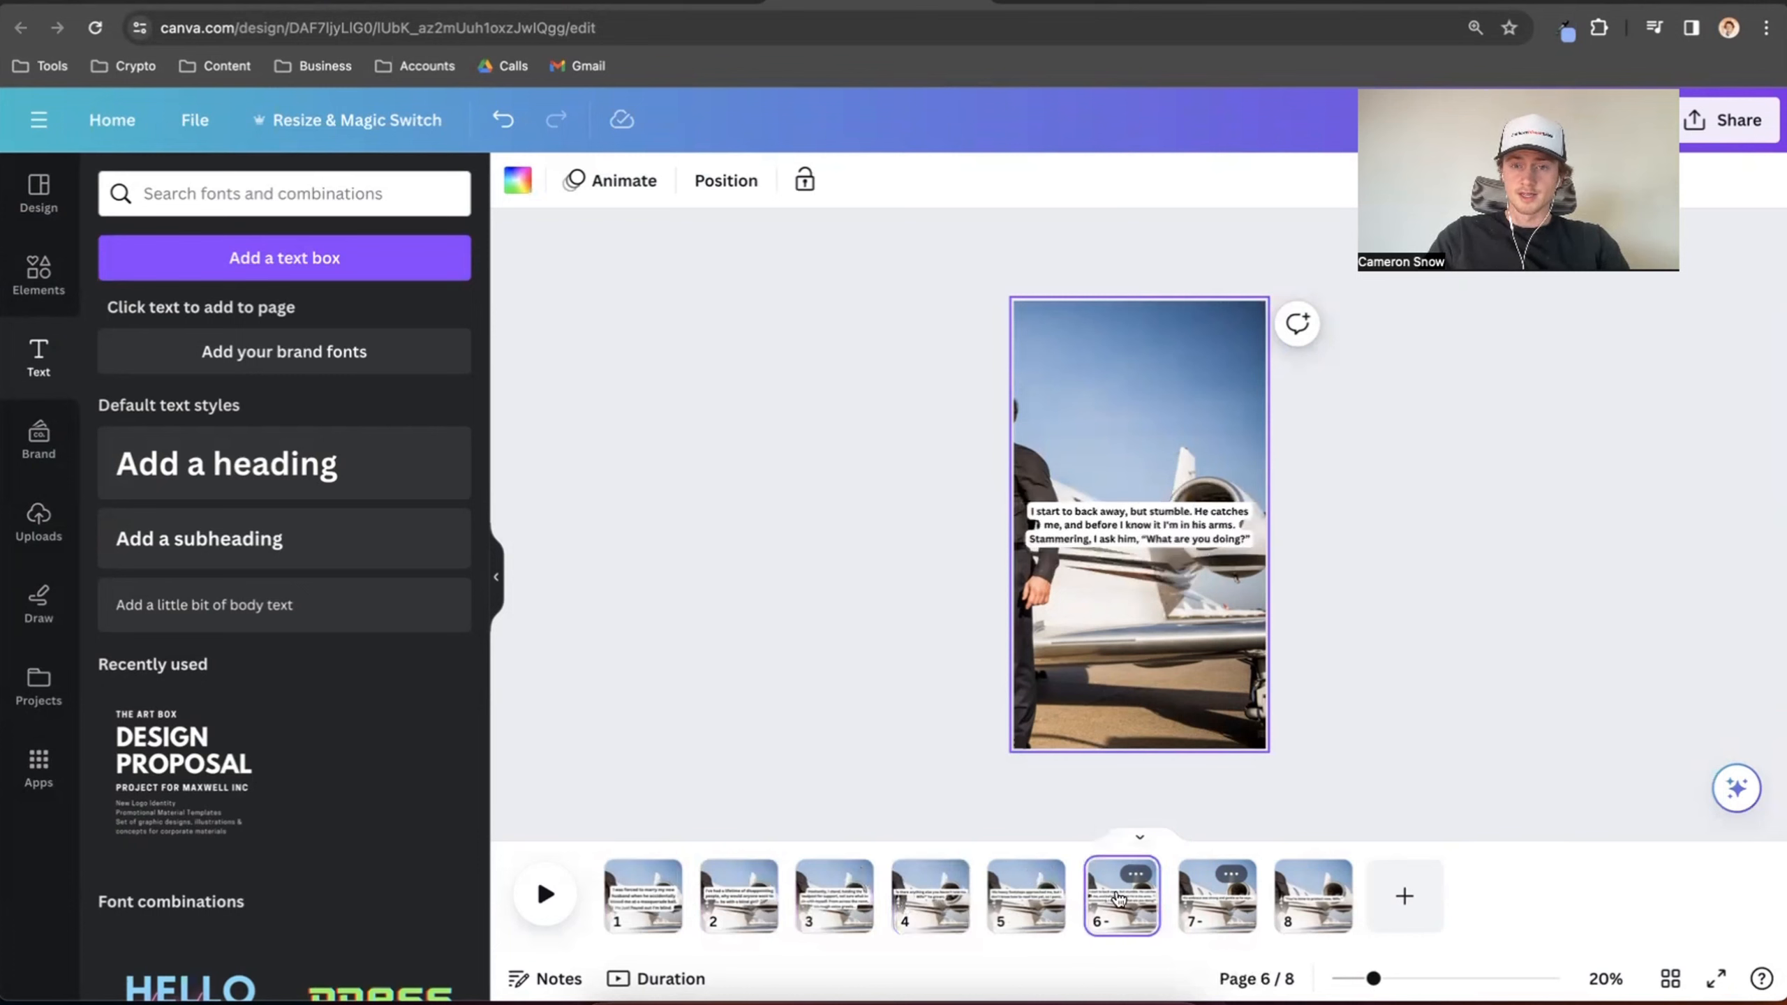
click(1128, 532)
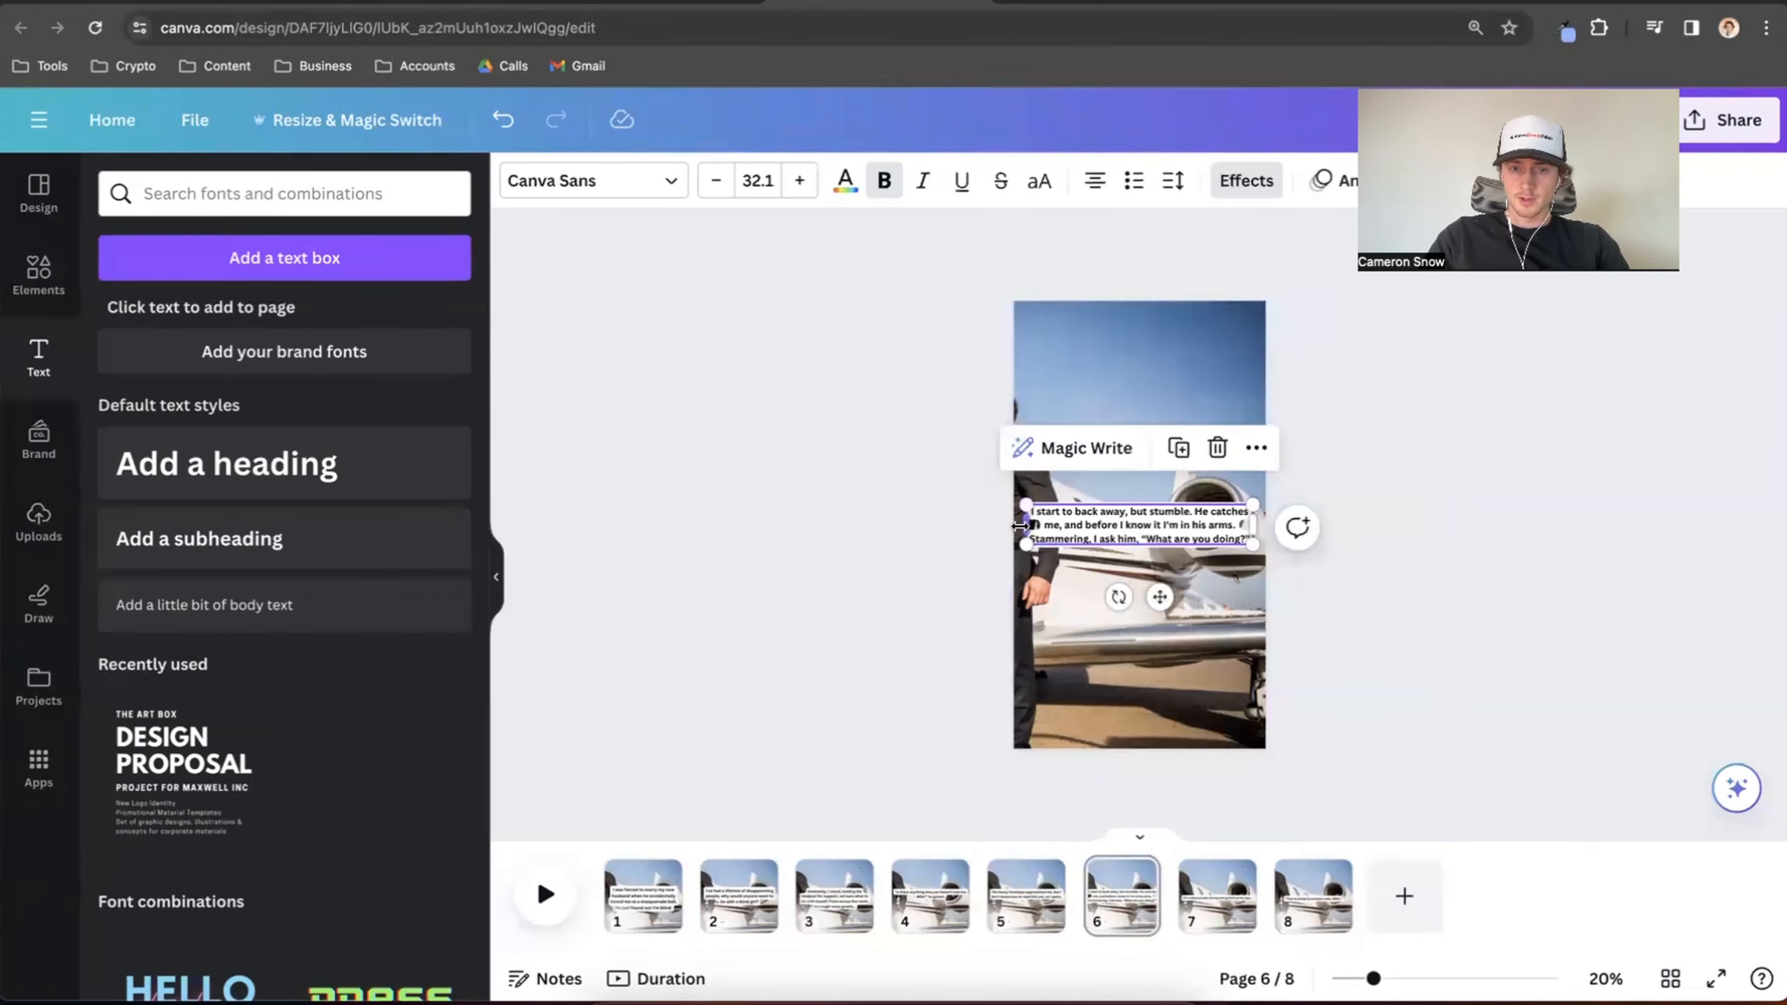
mouse_move(1020, 525)
mouse_down()
mouse_move(1060, 505)
mouse_move(1023, 494)
mouse_up()
click(1379, 535)
click(1245, 535)
drag(1246, 535, 1246, 542)
Scale page 7's text up to size 53, narrow its box to wrap onto two lines and centre it on the page
click(1224, 874)
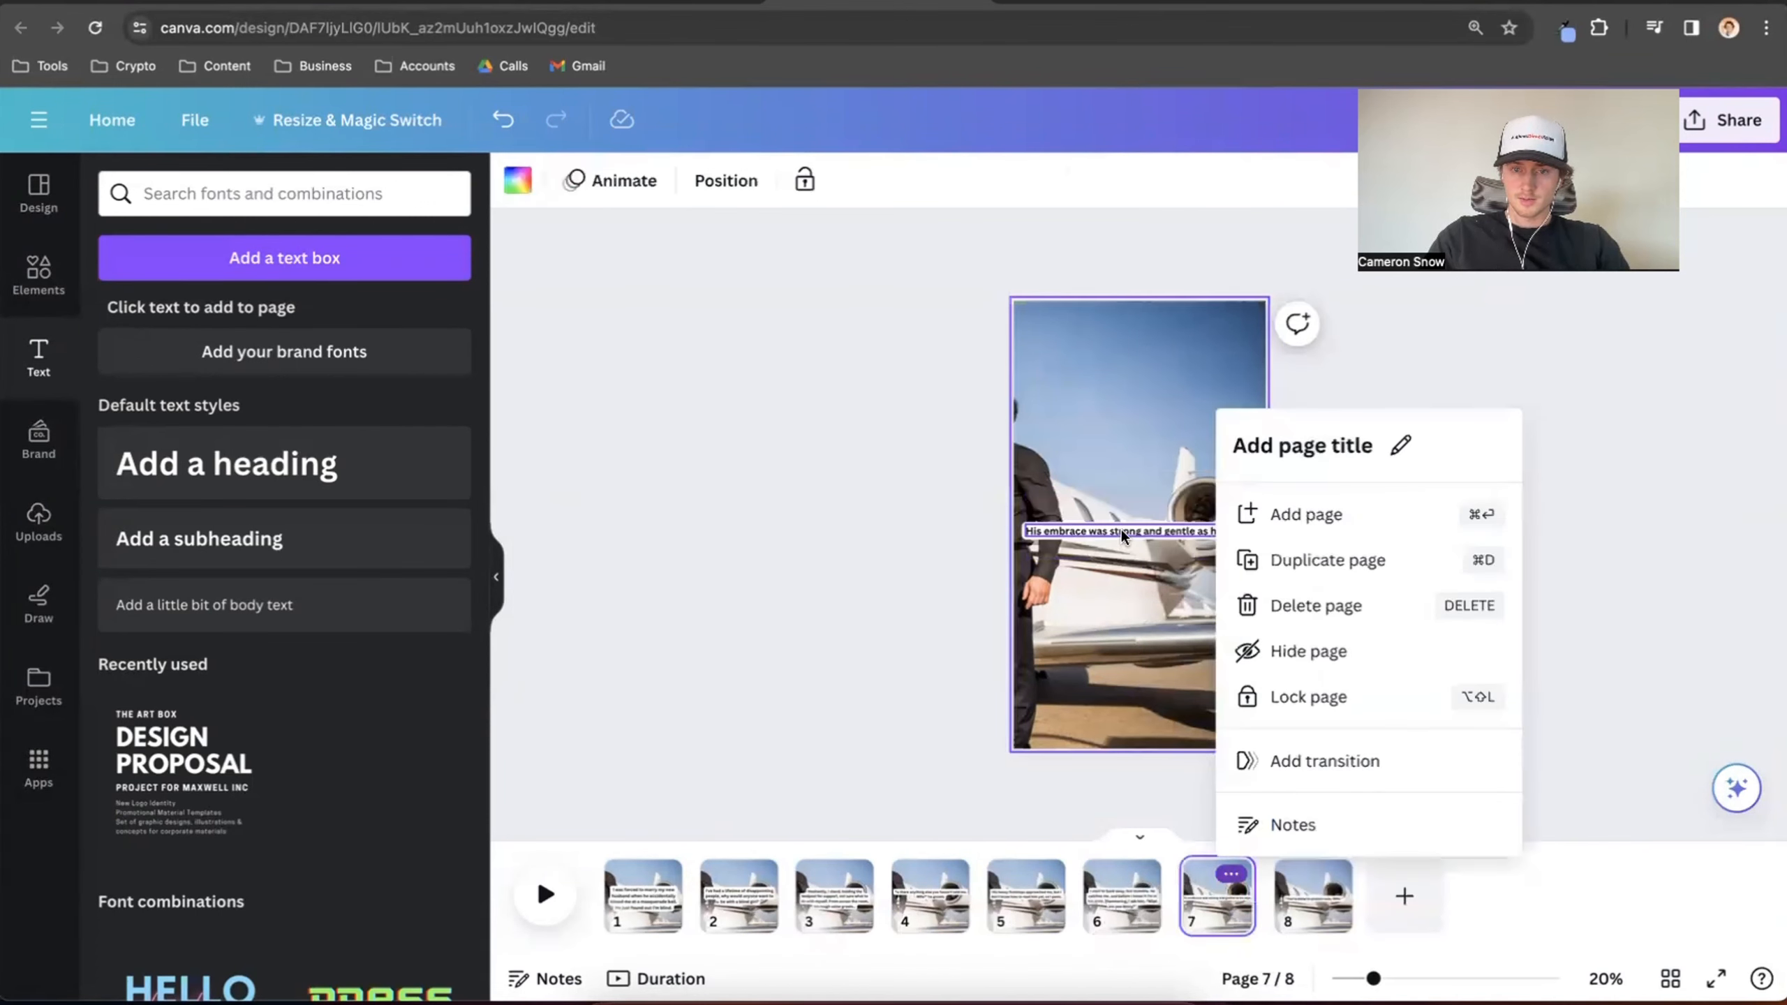
click(1091, 527)
drag(1021, 518, 876, 516)
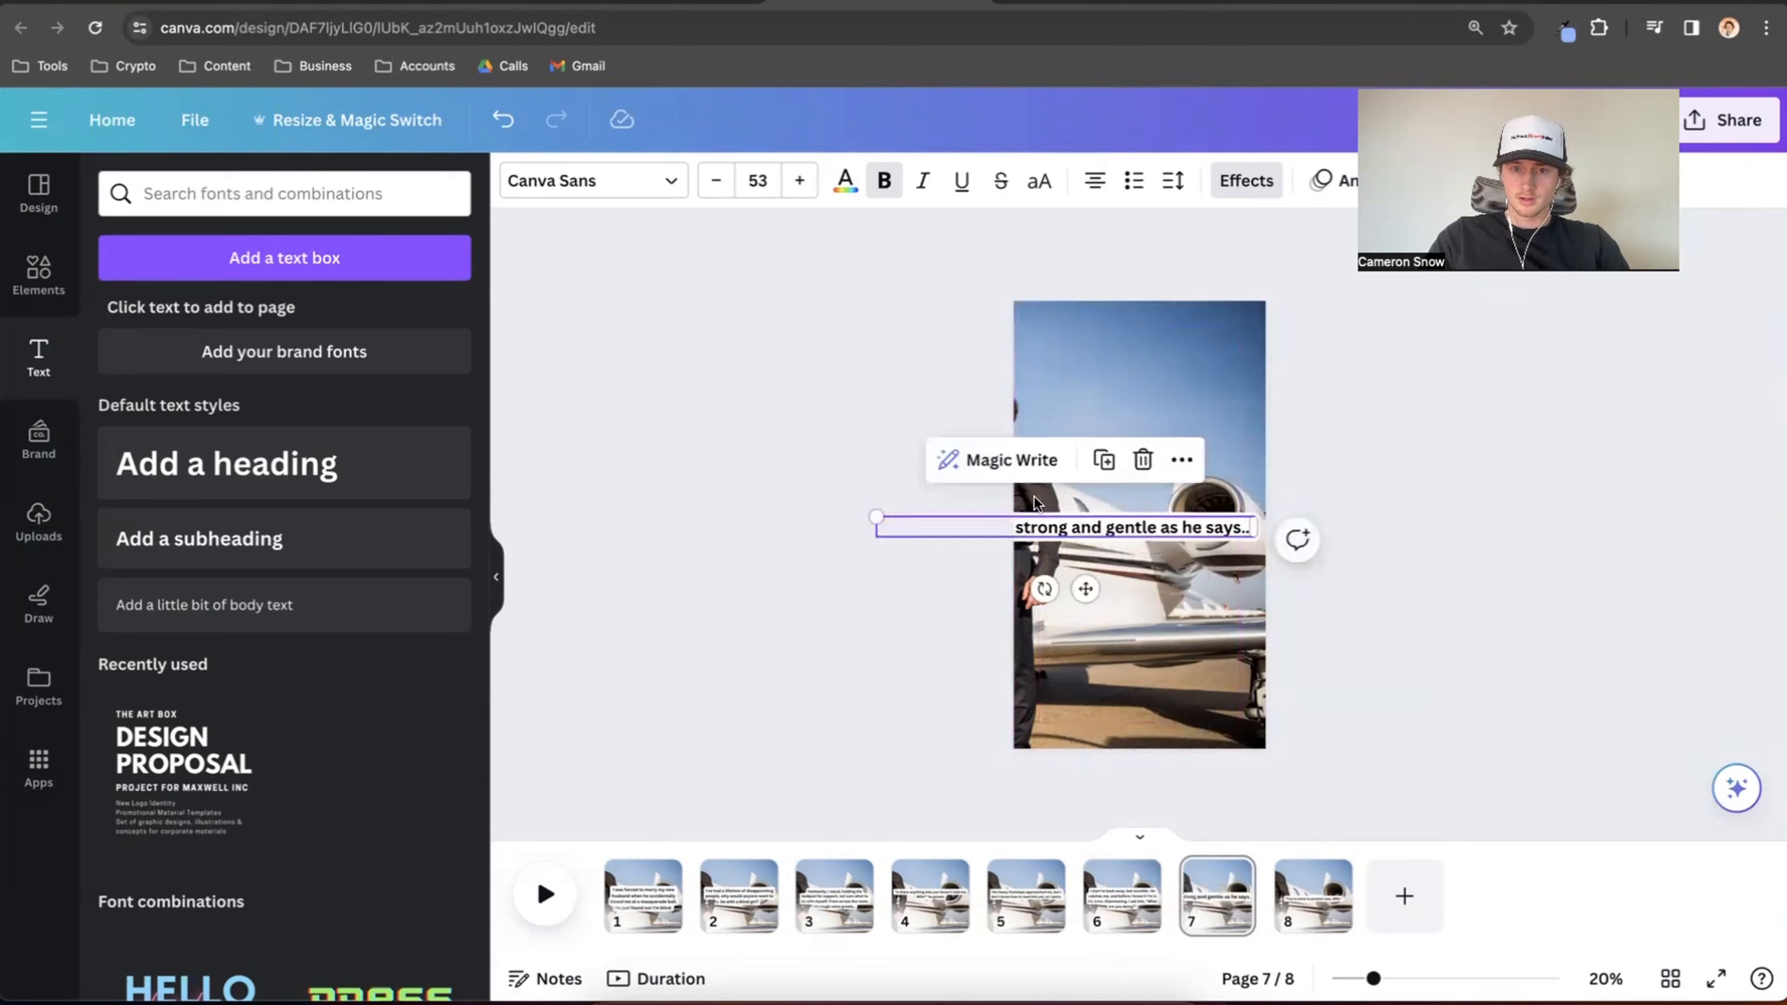
drag(1255, 527, 1220, 532)
click(1255, 512)
click(1333, 504)
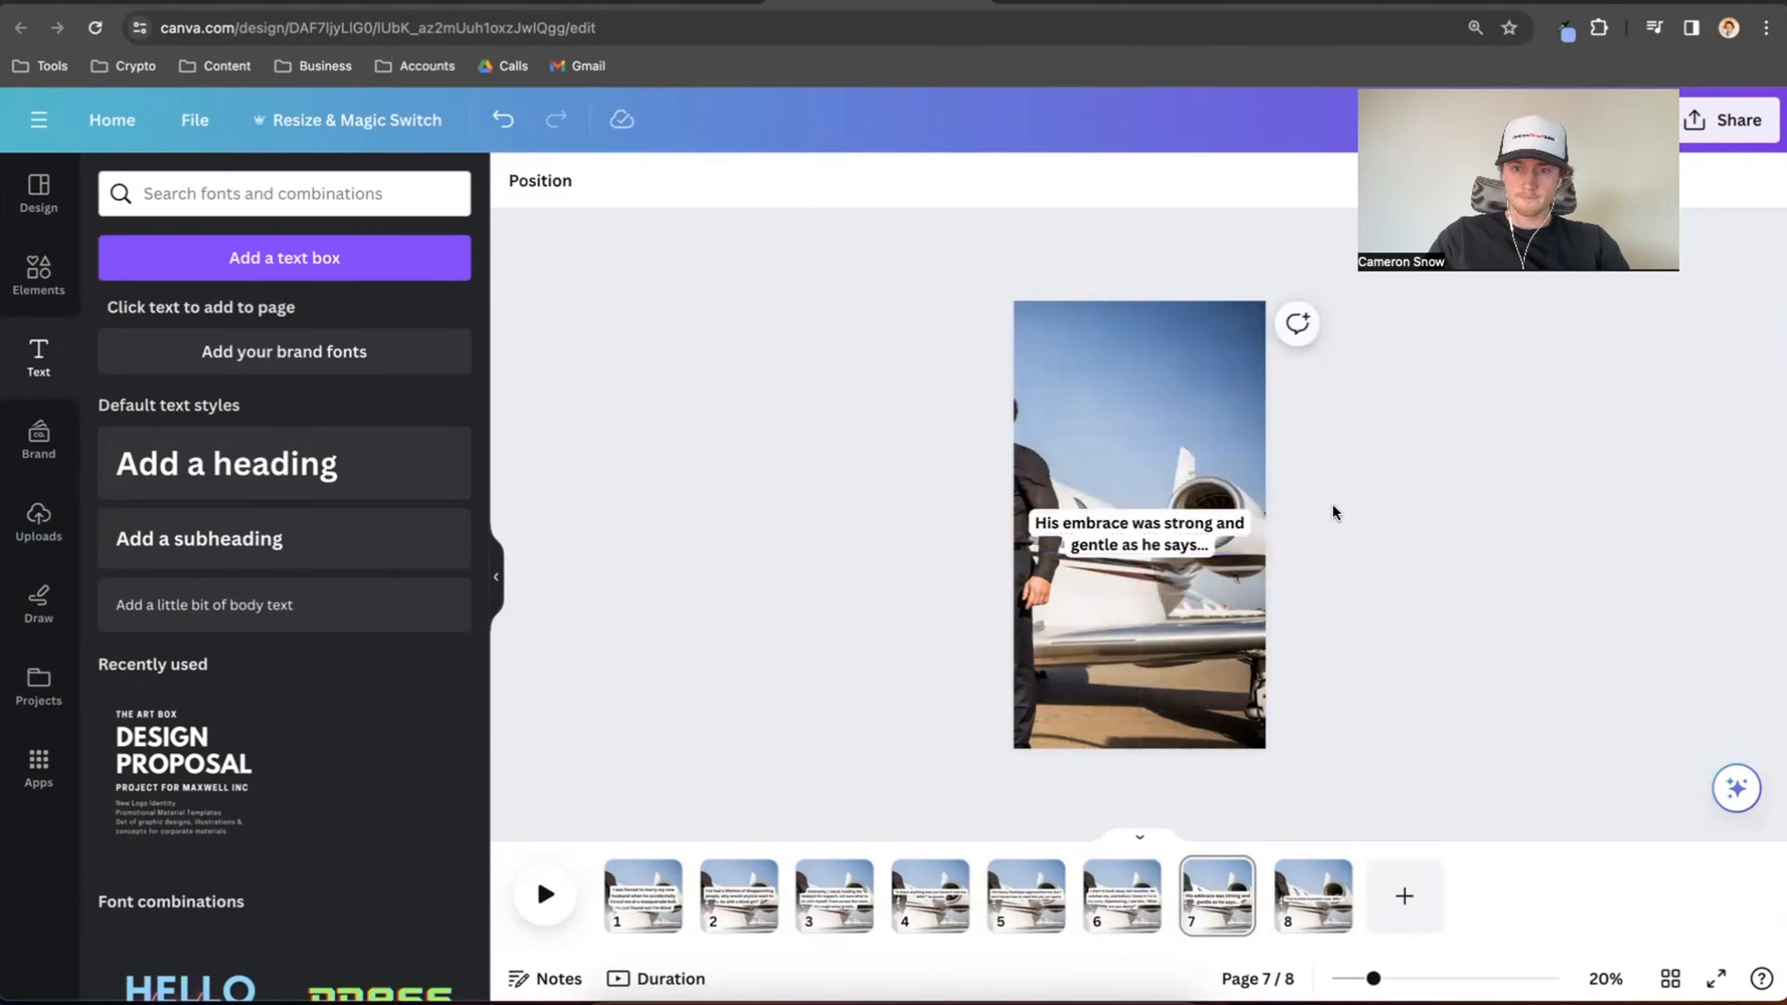
Enlarge page 8's text to size 52.4, wrapped onto two lines and centred on the page
click(1313, 895)
click(1147, 534)
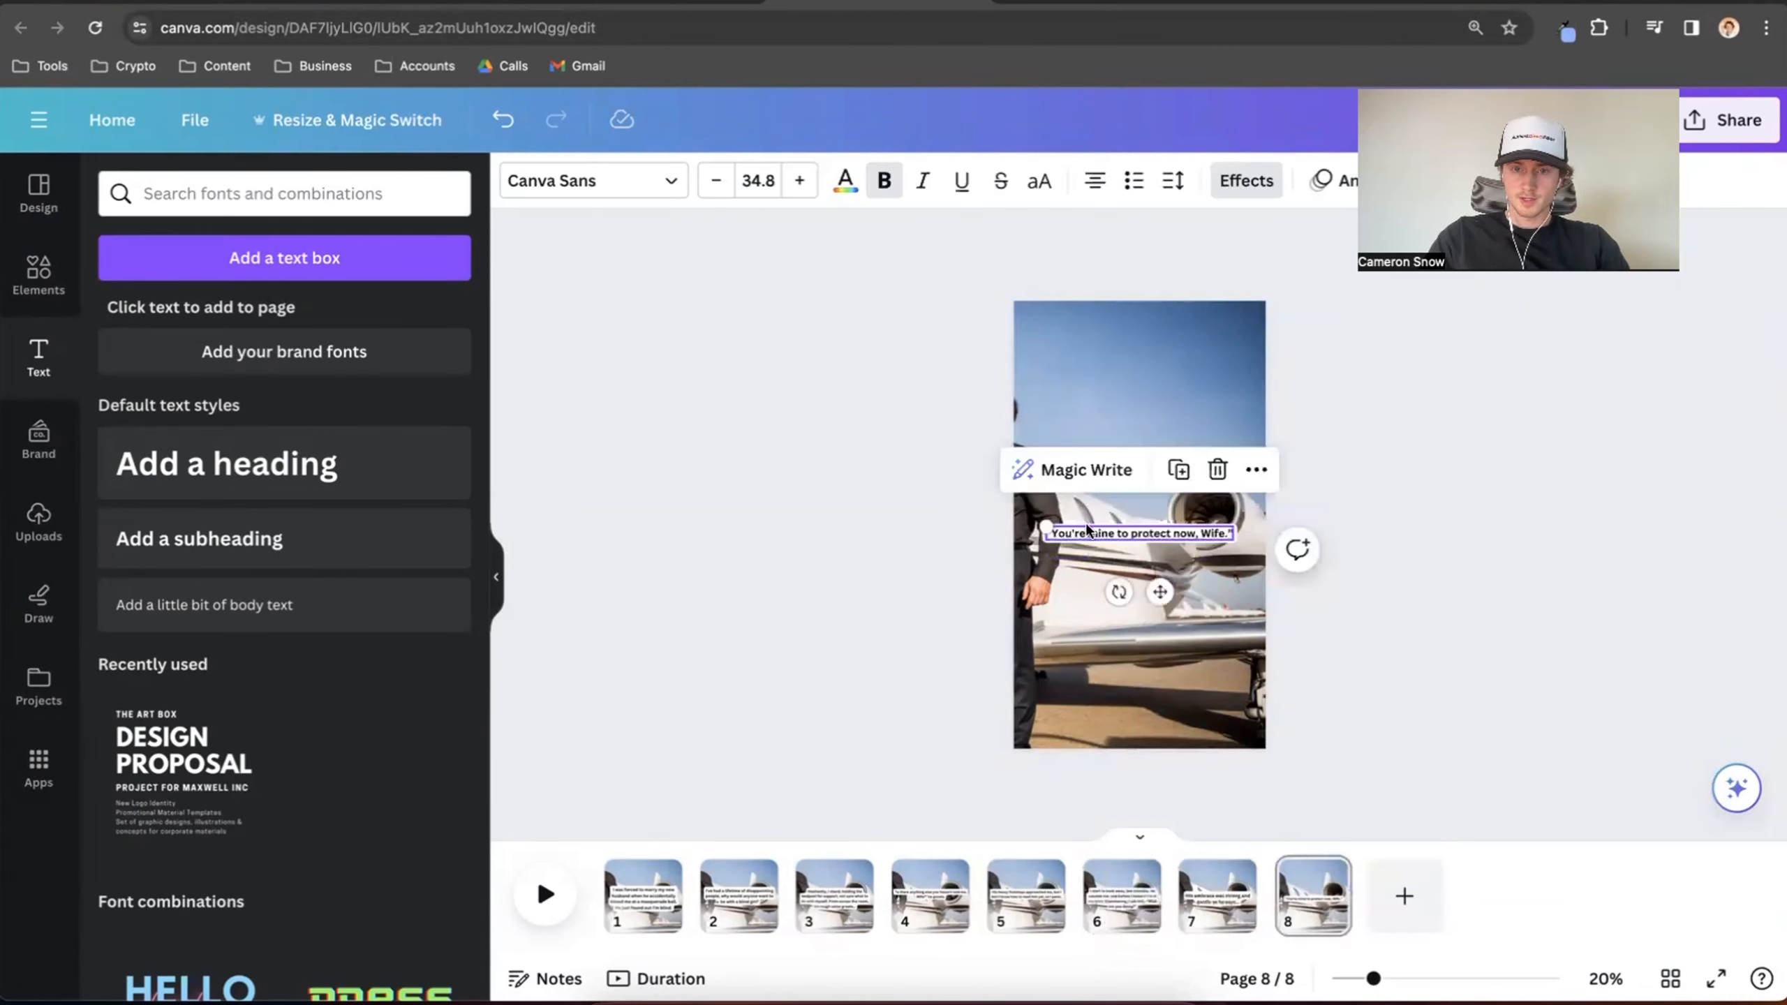
drag(1044, 521, 932, 519)
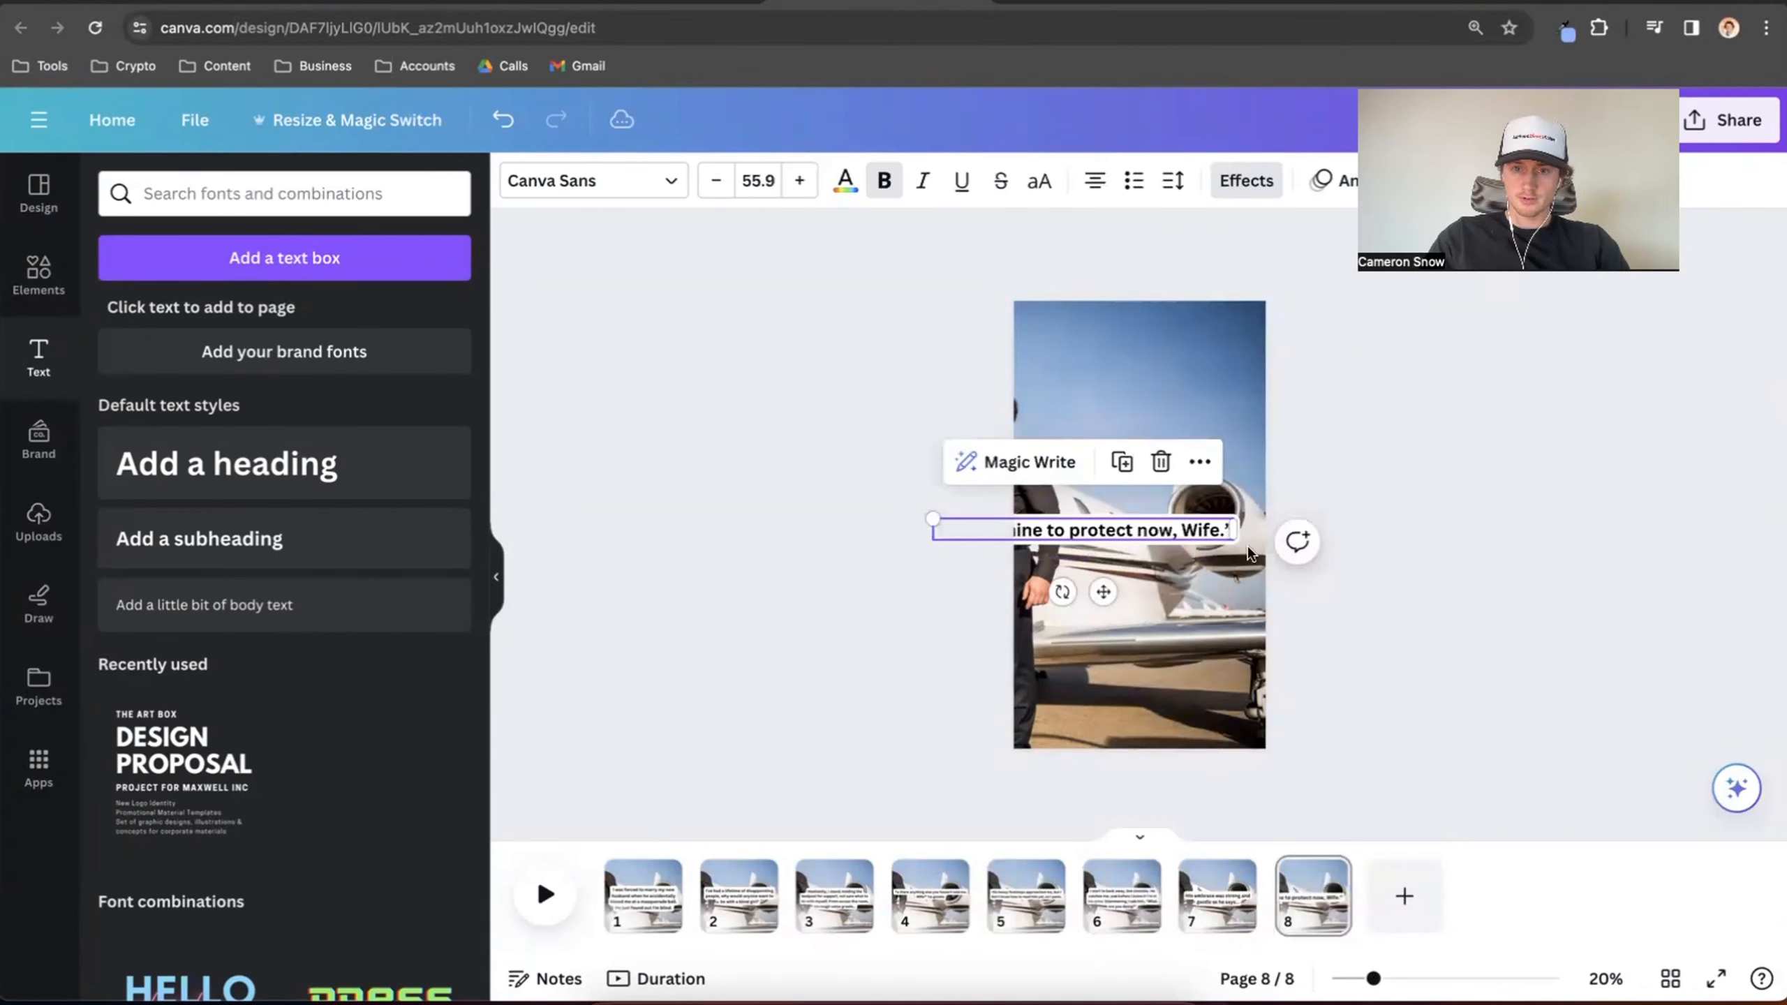
mouse_move(1239, 533)
mouse_down()
mouse_move(1187, 538)
mouse_move(1220, 532)
mouse_up()
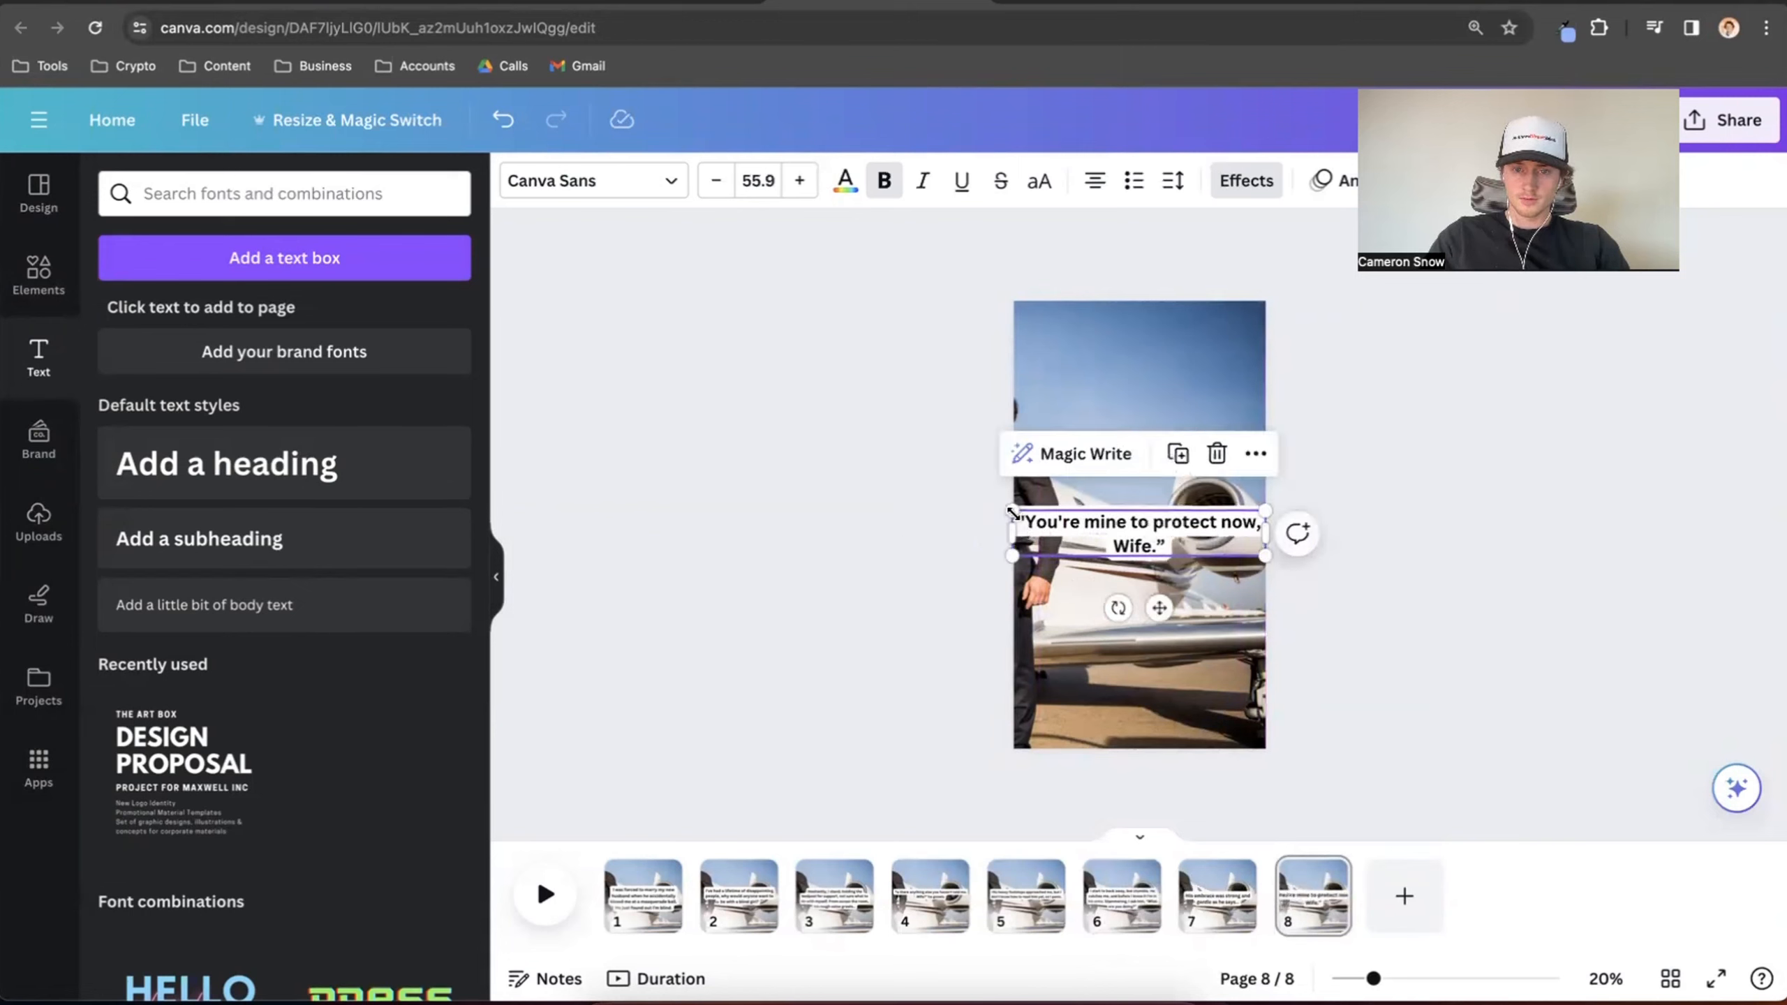
mouse_move(1017, 508)
mouse_down()
mouse_move(1047, 516)
mouse_move(1028, 513)
mouse_up()
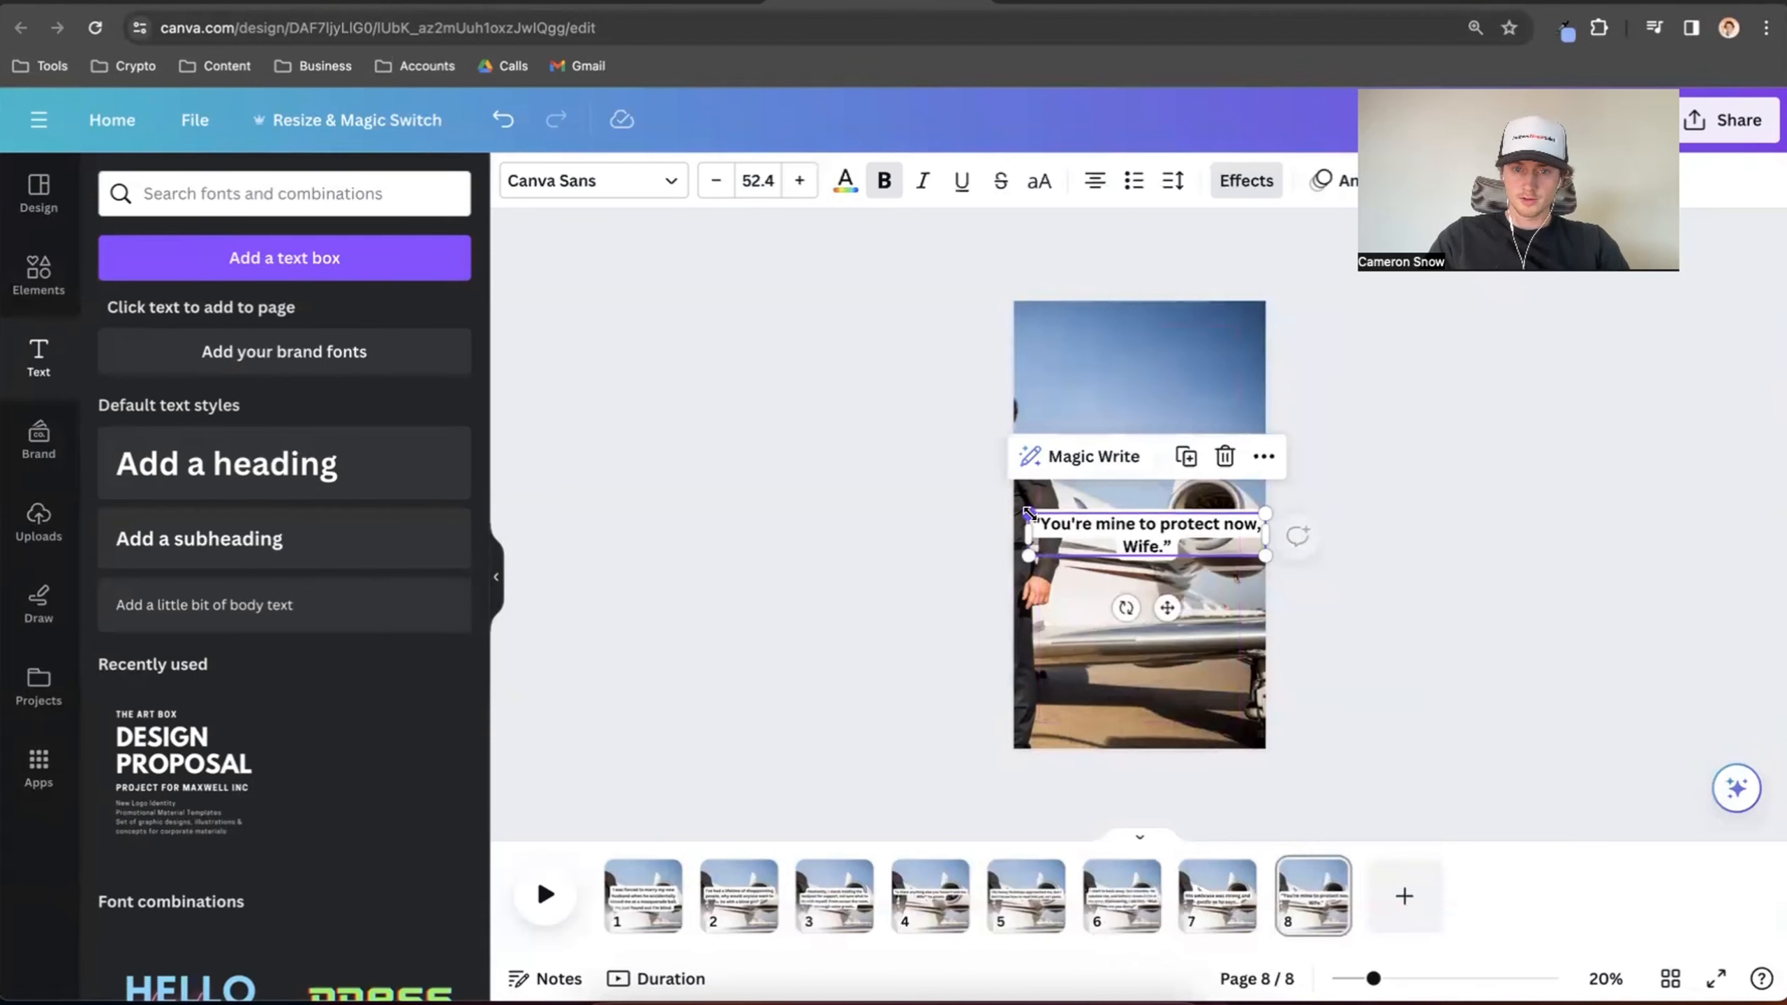
drag(1126, 540, 1118, 539)
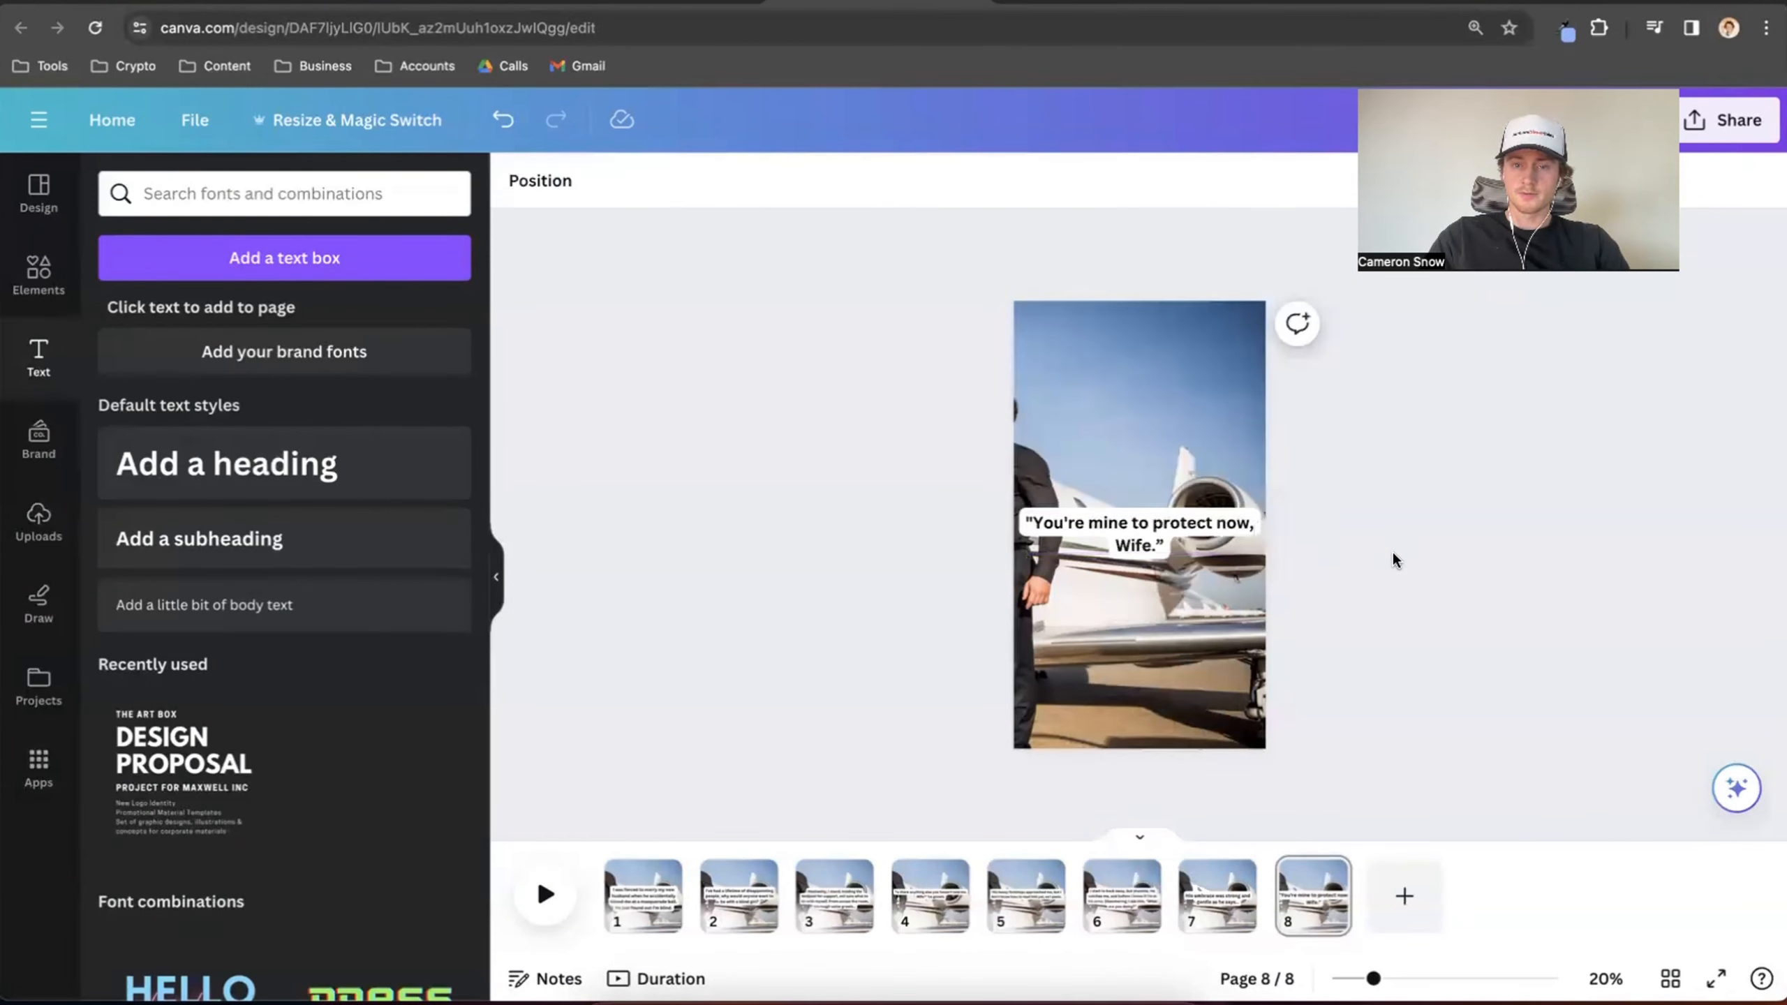
Duplicate page 8 and replace the copy's text with the uploaded book-cover collage marked 50% off
click(1329, 875)
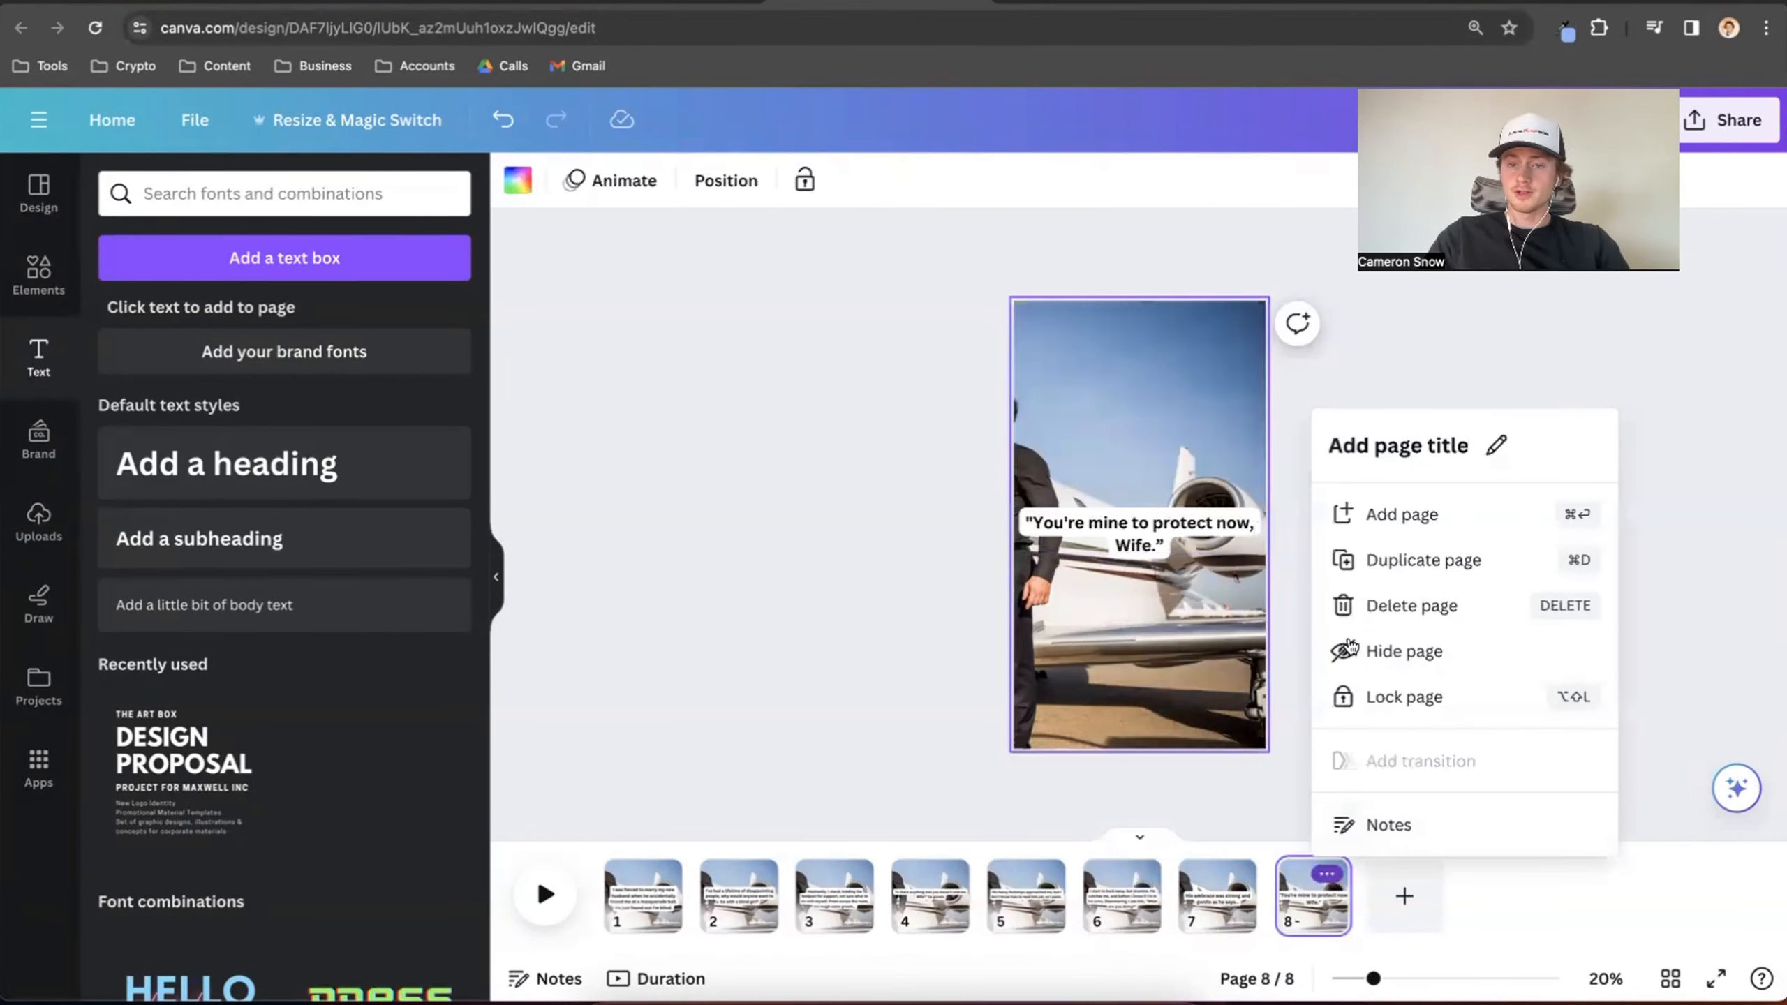
click(1379, 560)
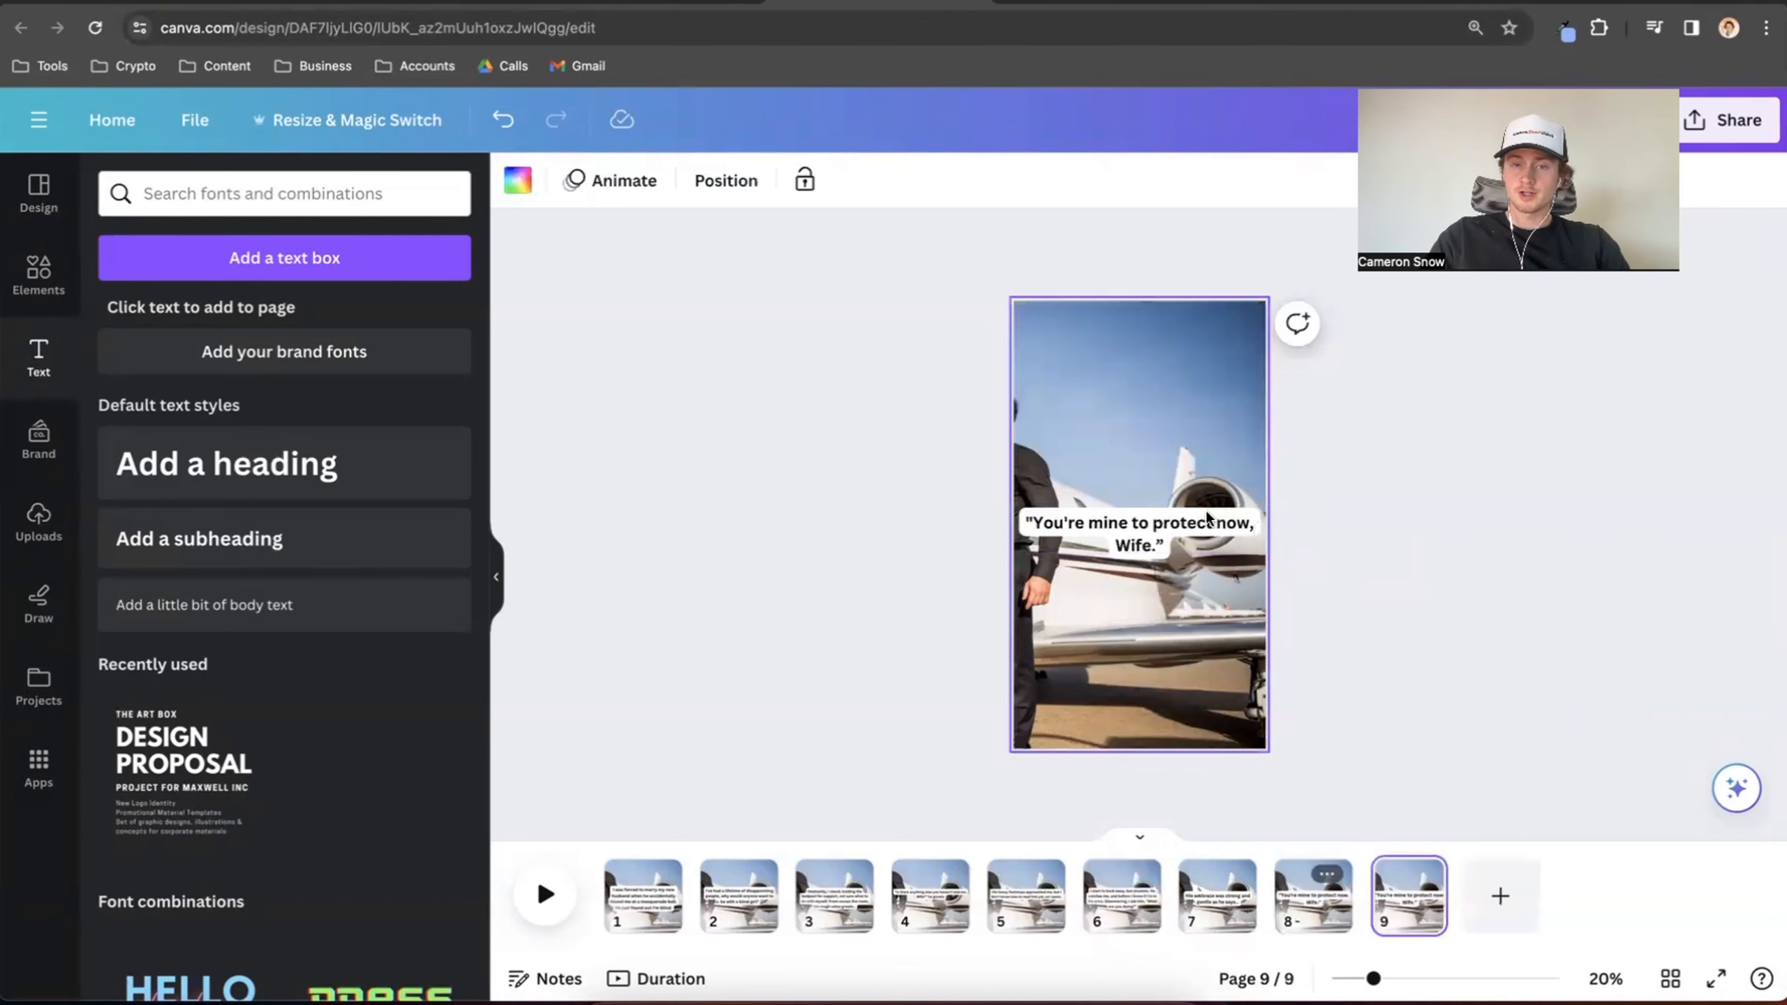
click(1147, 529)
key(Delete)
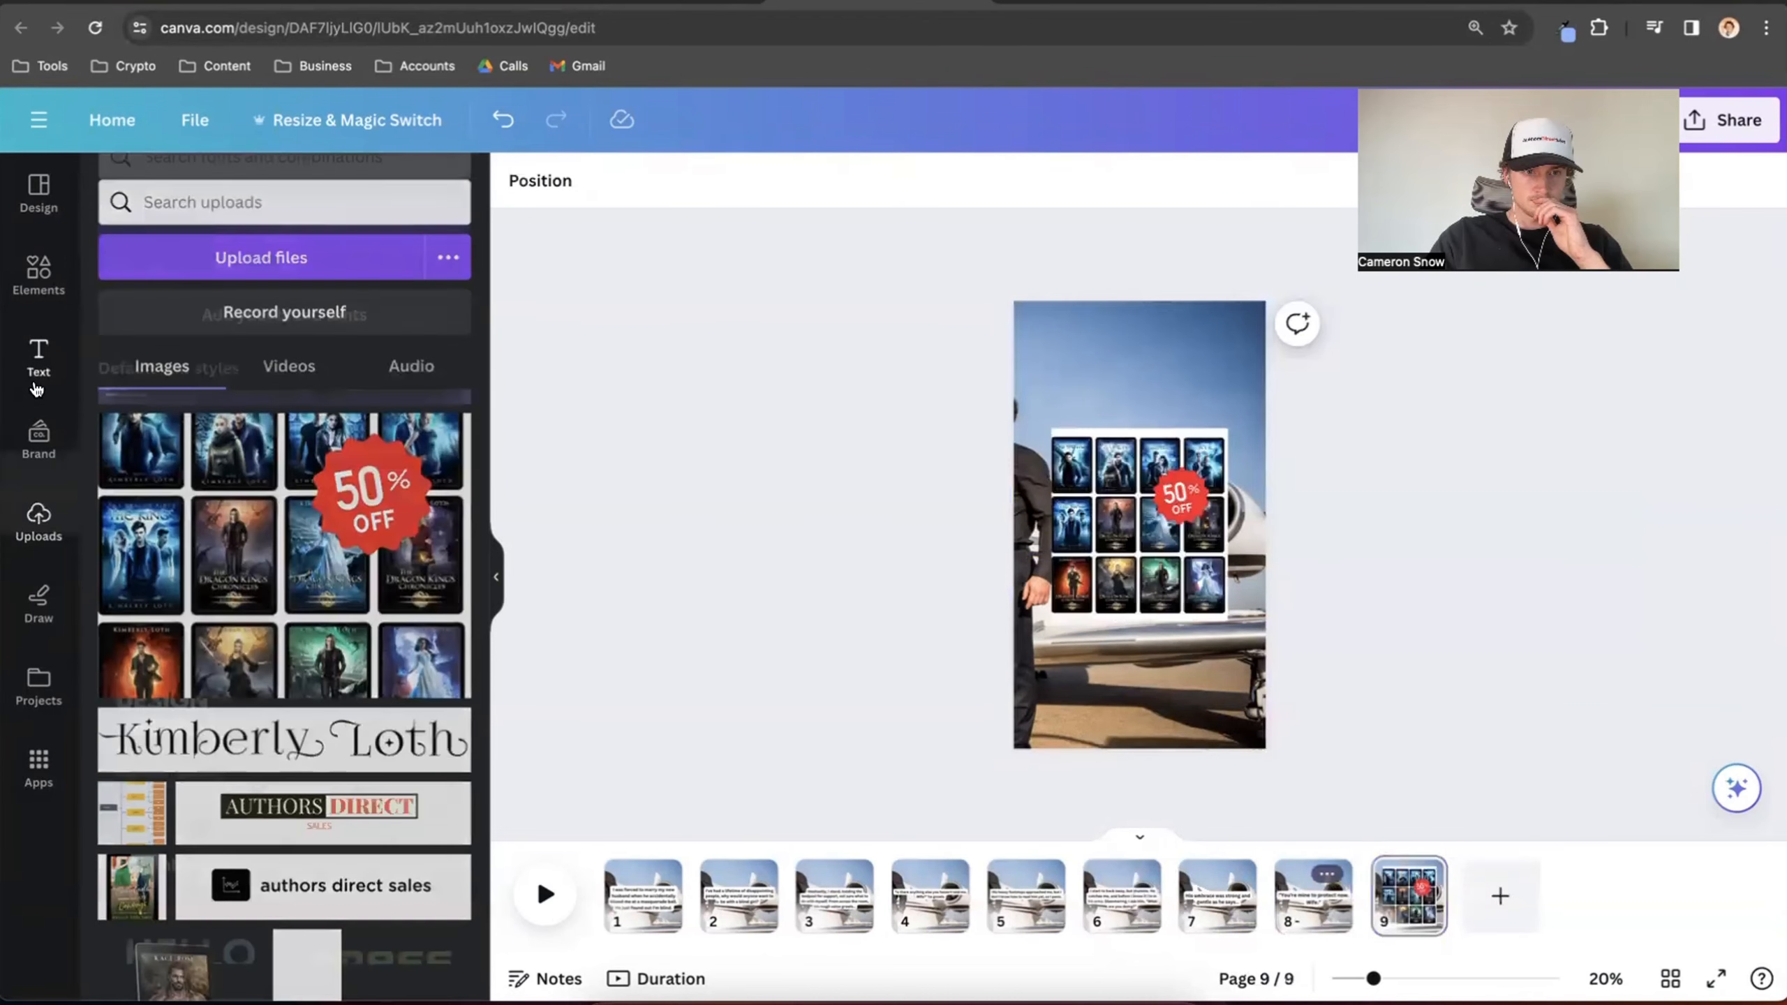
Shrink the book-cover collage on page 9 and centre it horizontally, slightly below the middle of the page
click(34, 381)
drag(1080, 482, 1021, 437)
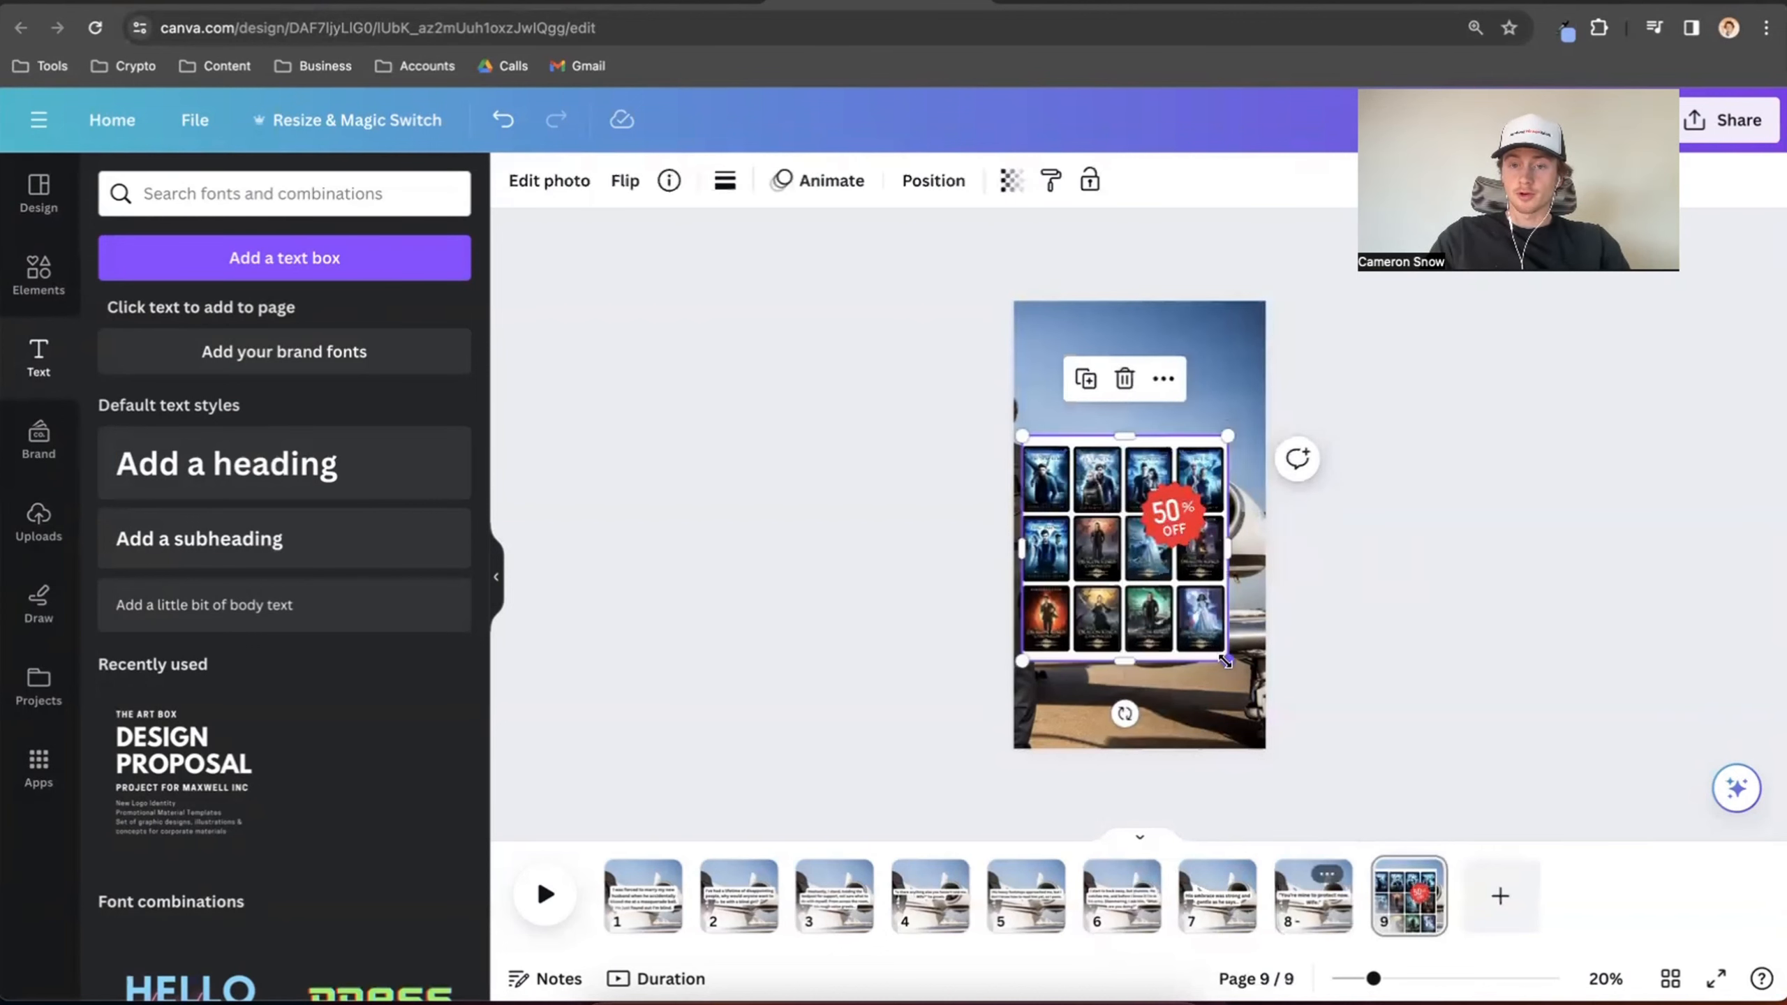
drag(1228, 662, 1179, 610)
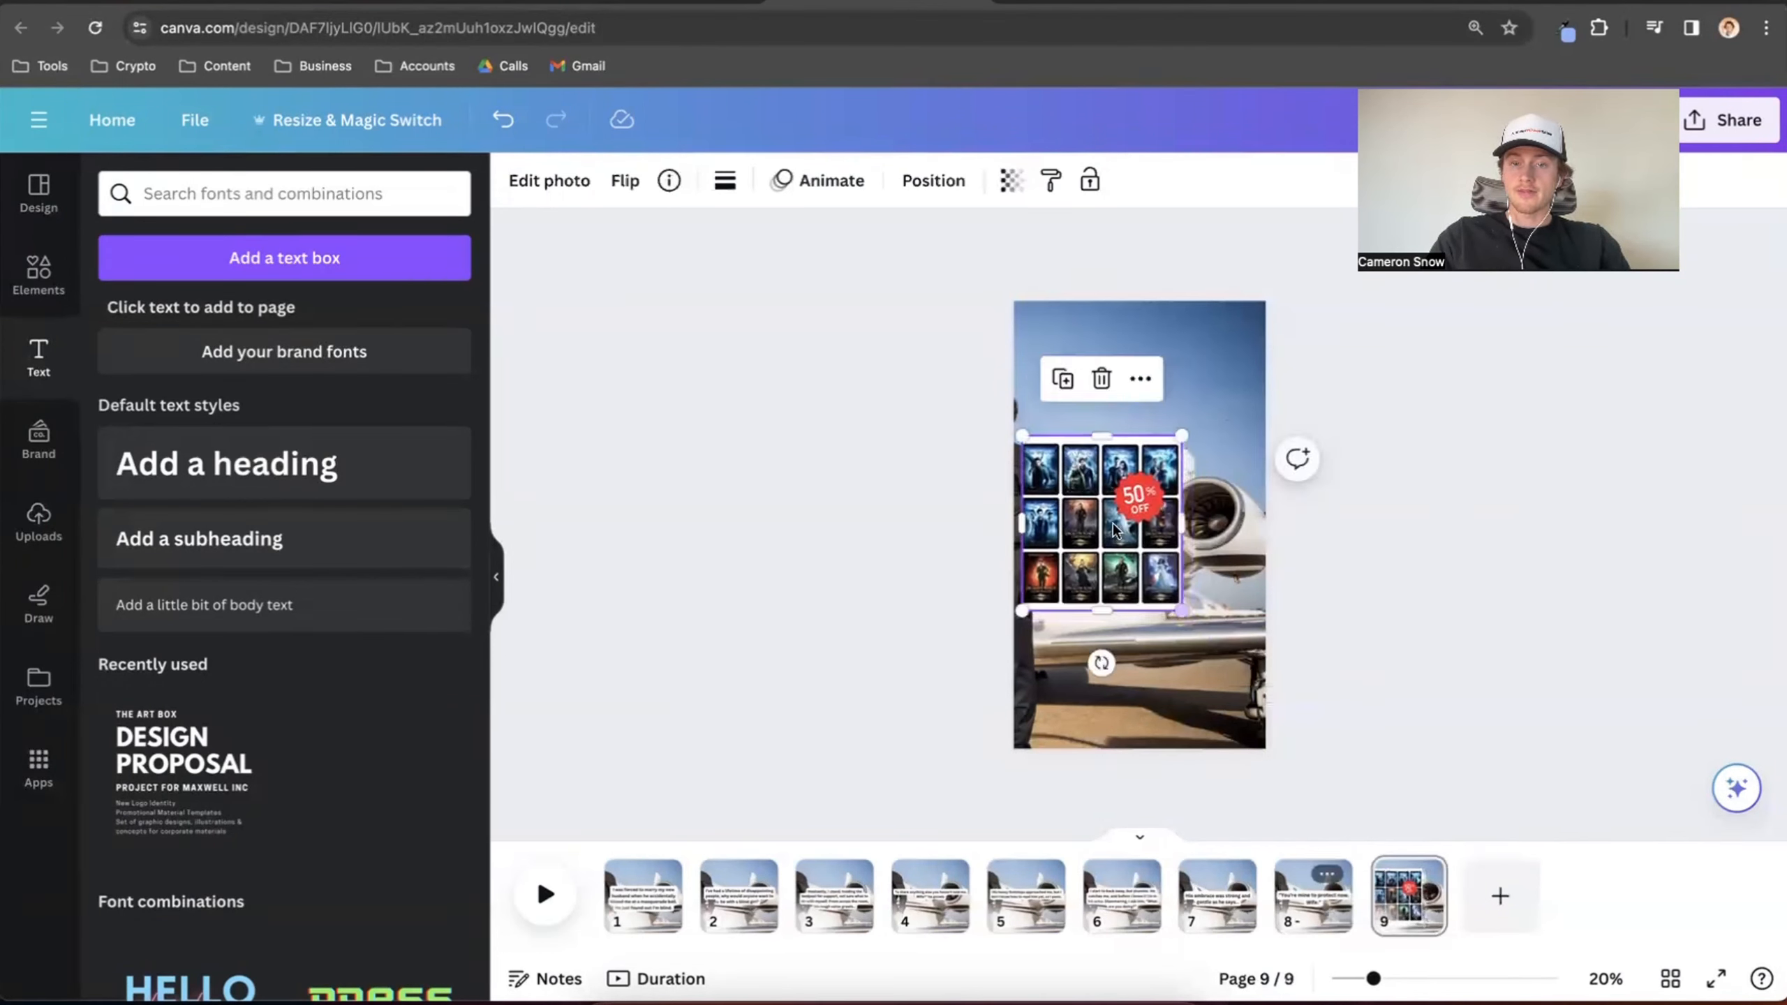
drag(1112, 522, 1151, 565)
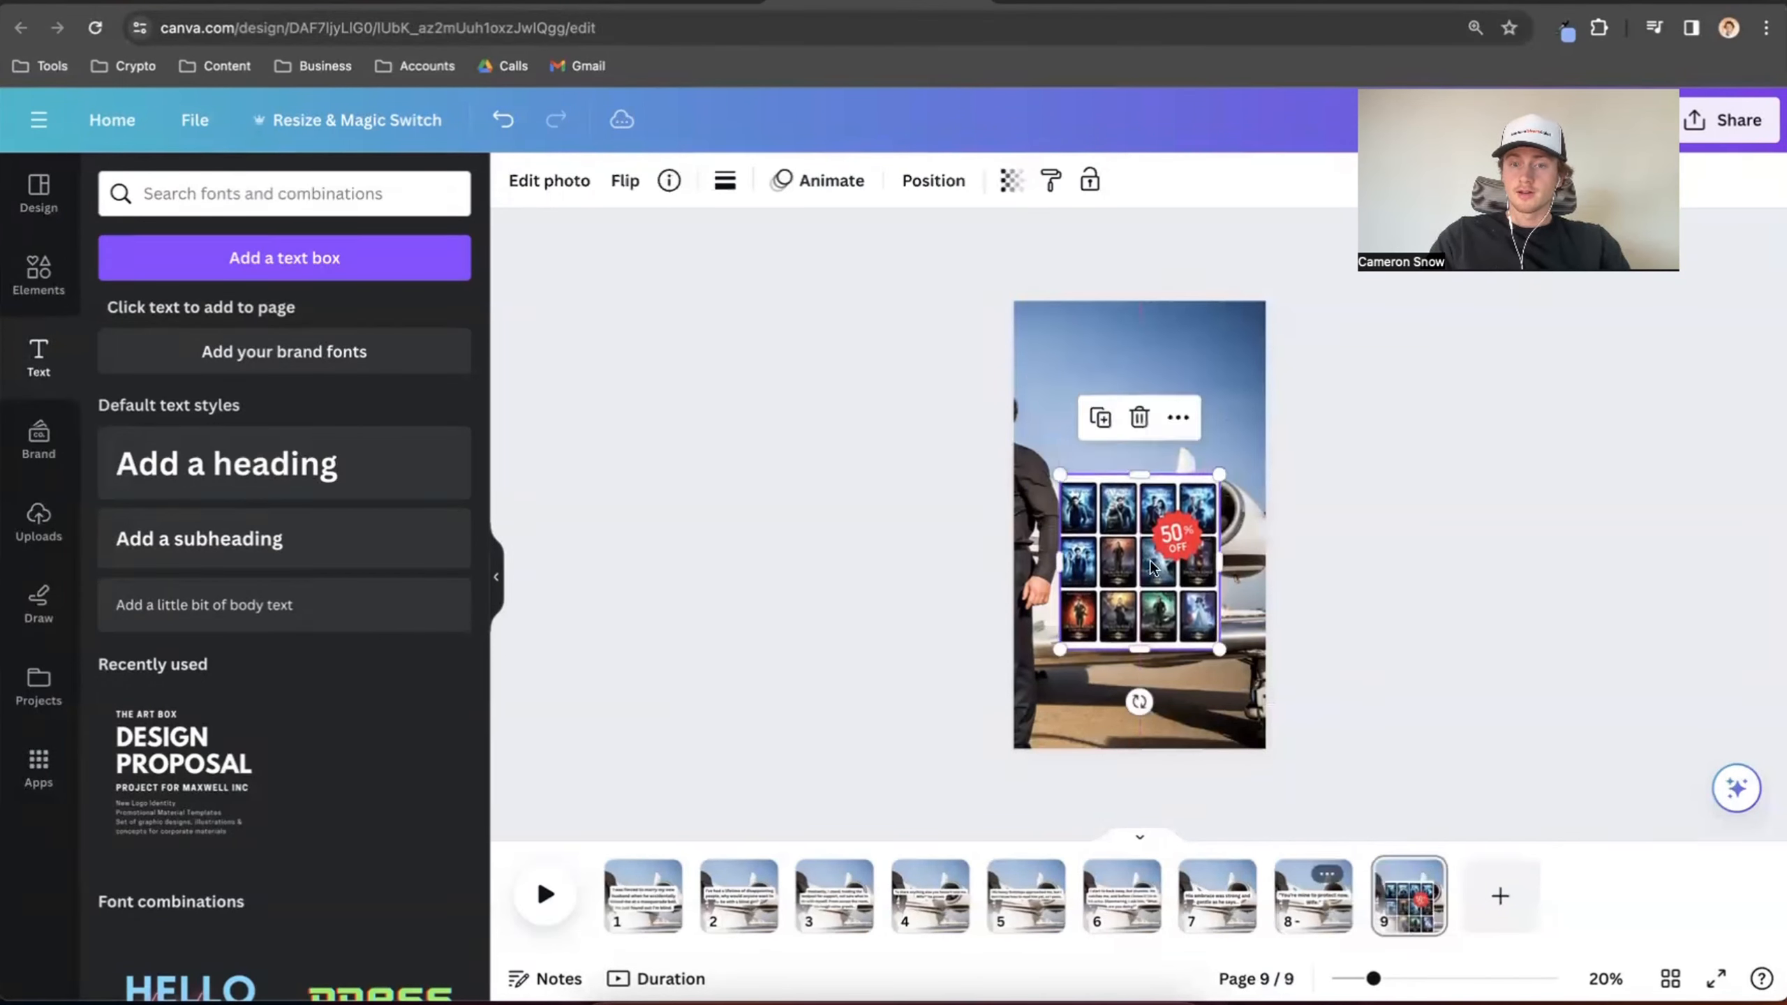
click(1357, 543)
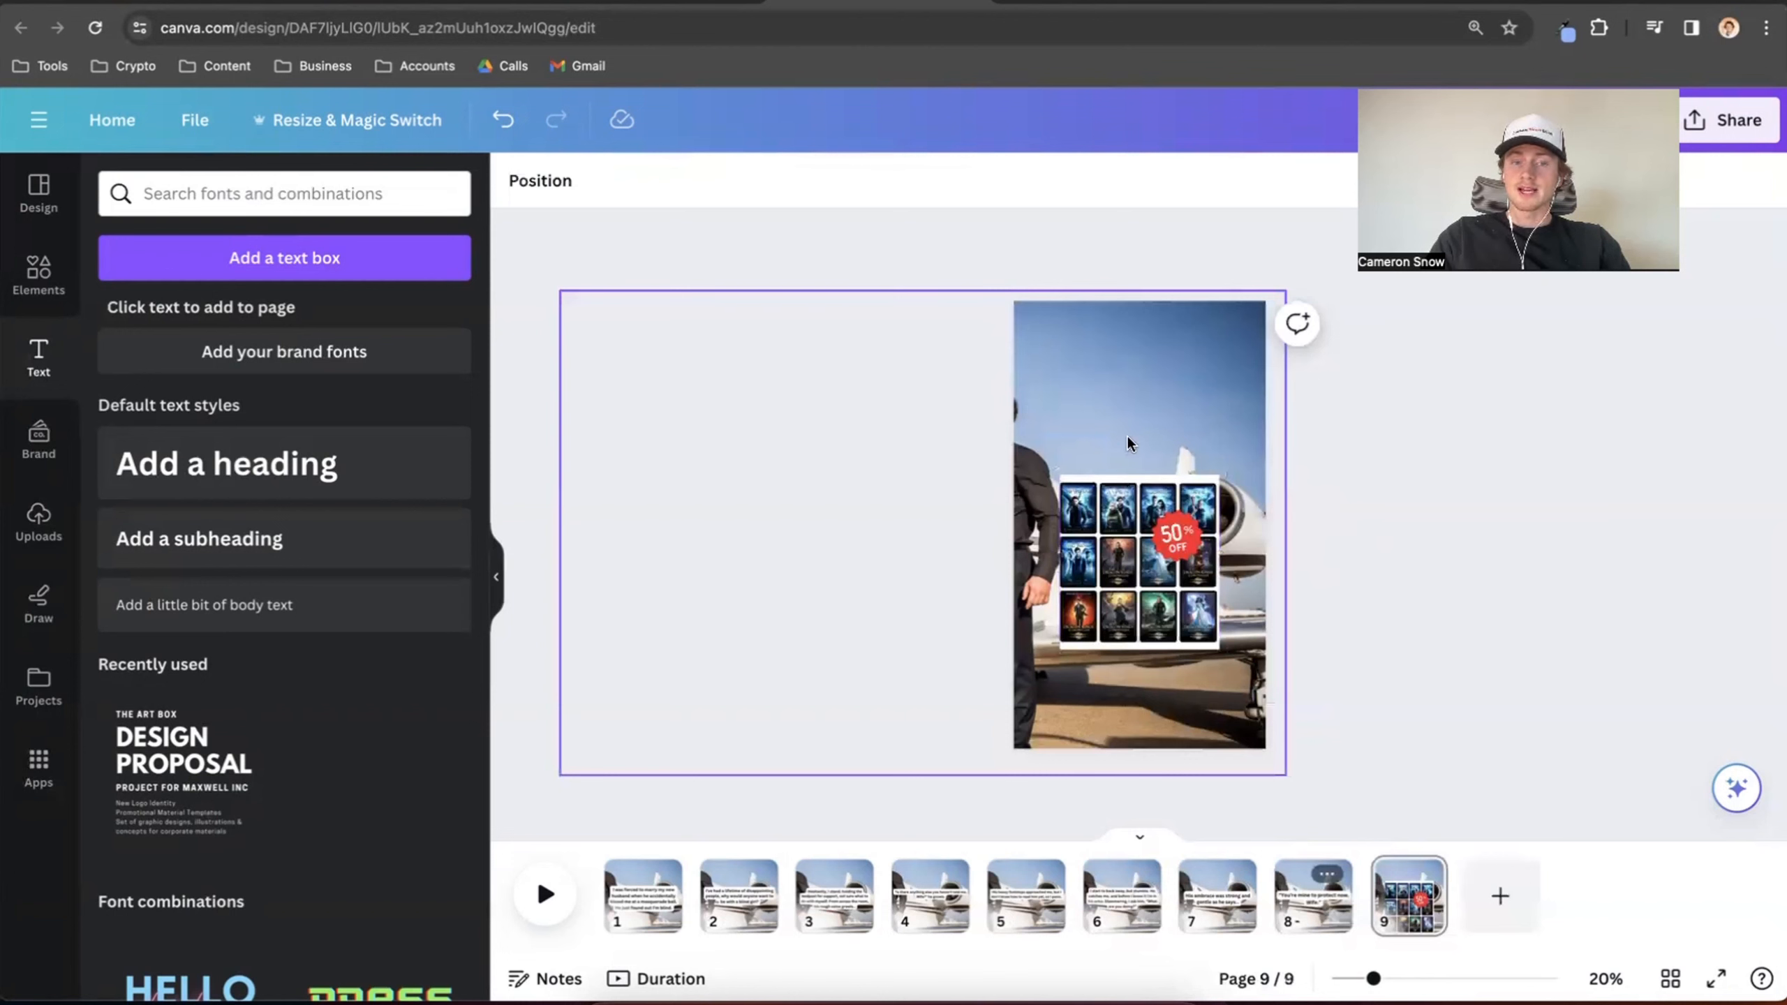
Add a heading reading "Would You Read?" just above the book-cover collage on page 9
click(226, 463)
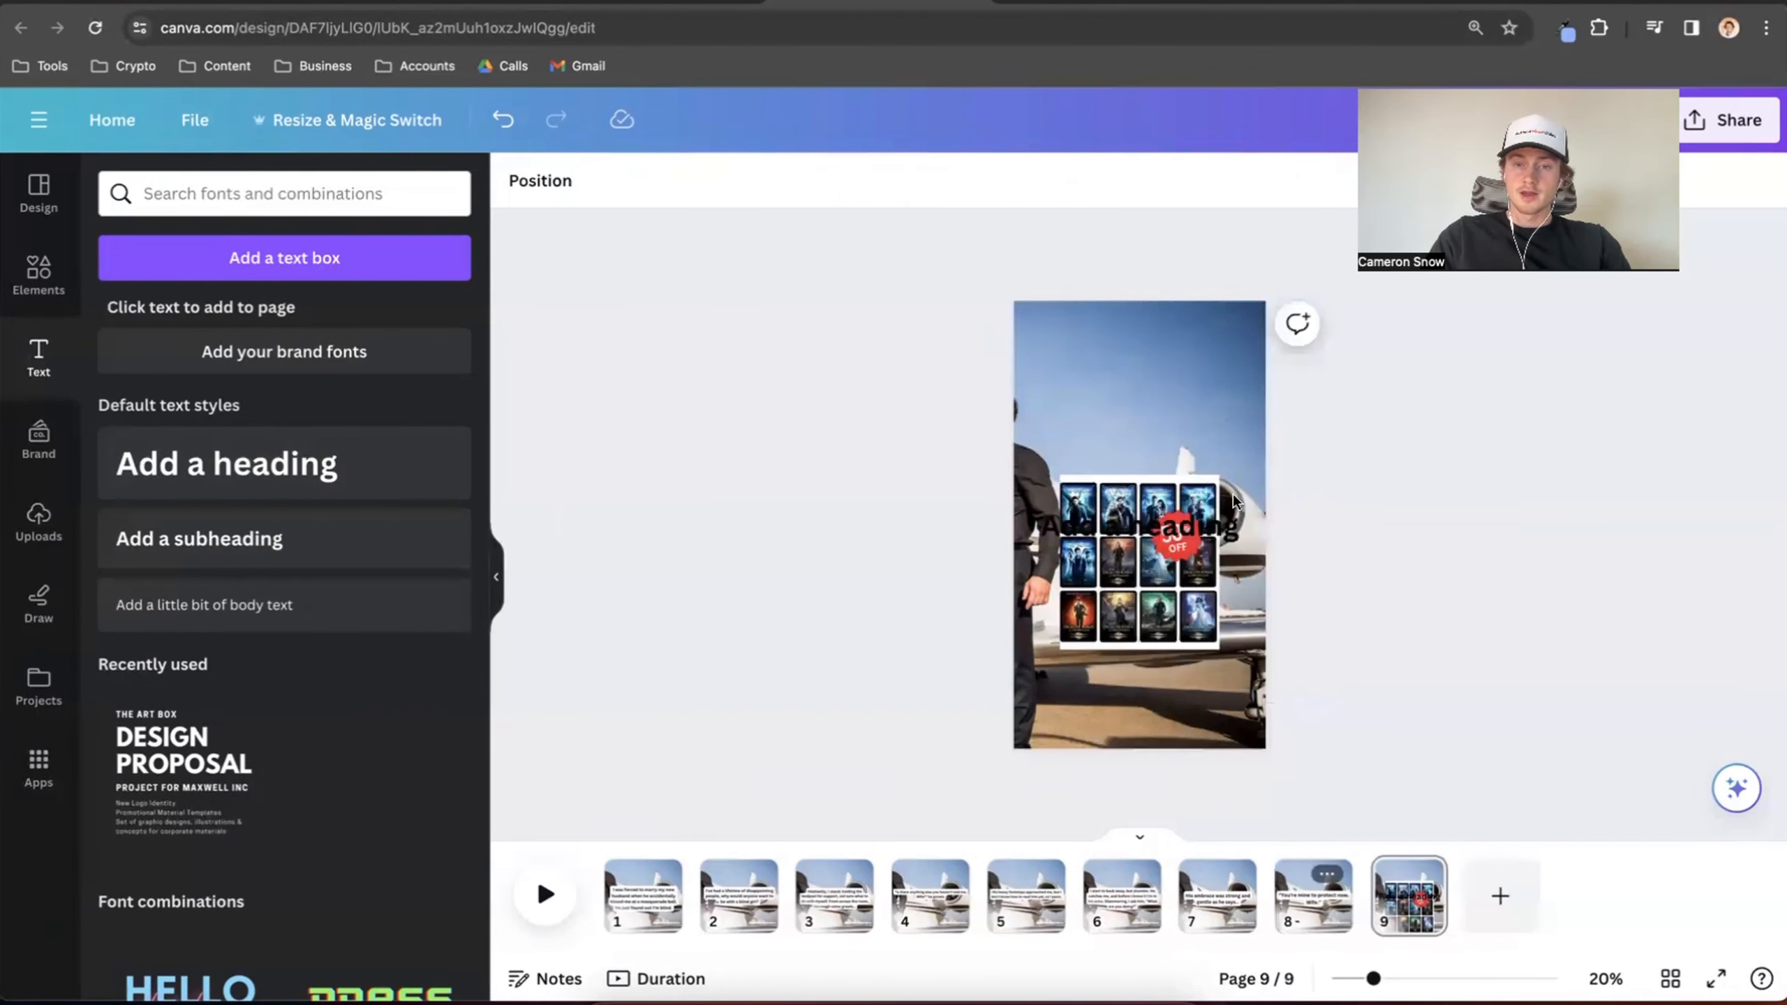
drag(1173, 522, 1173, 426)
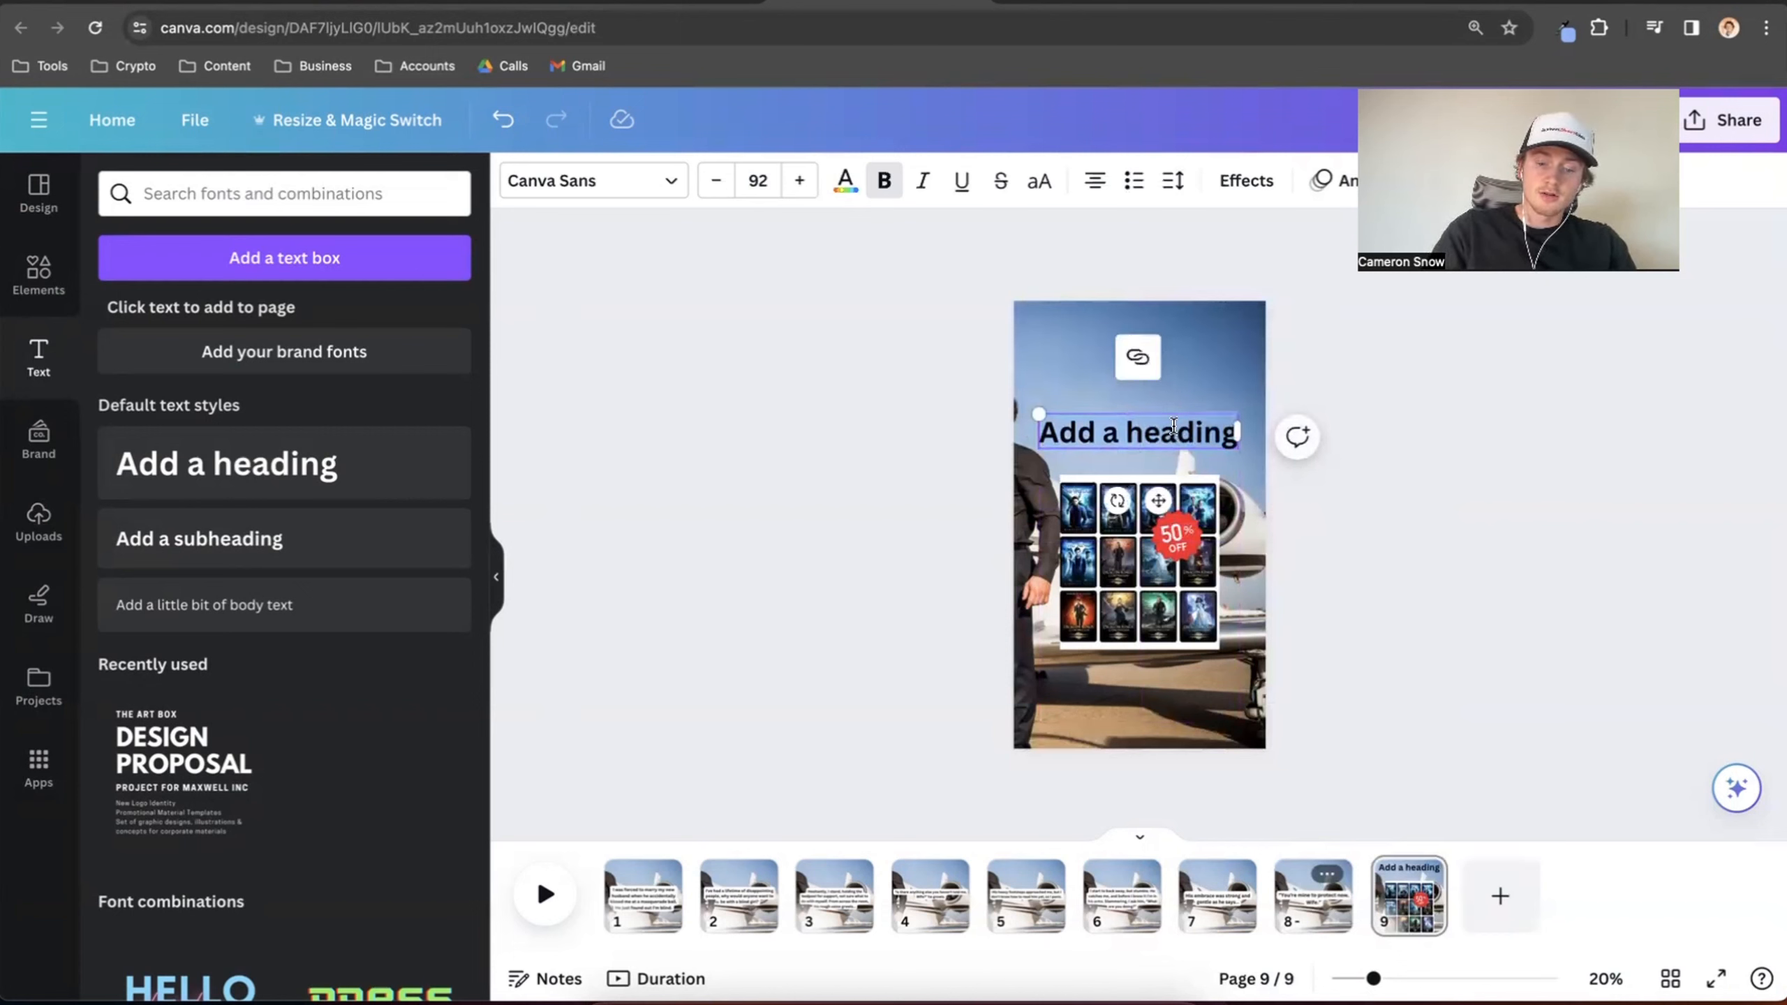
text(Would you)
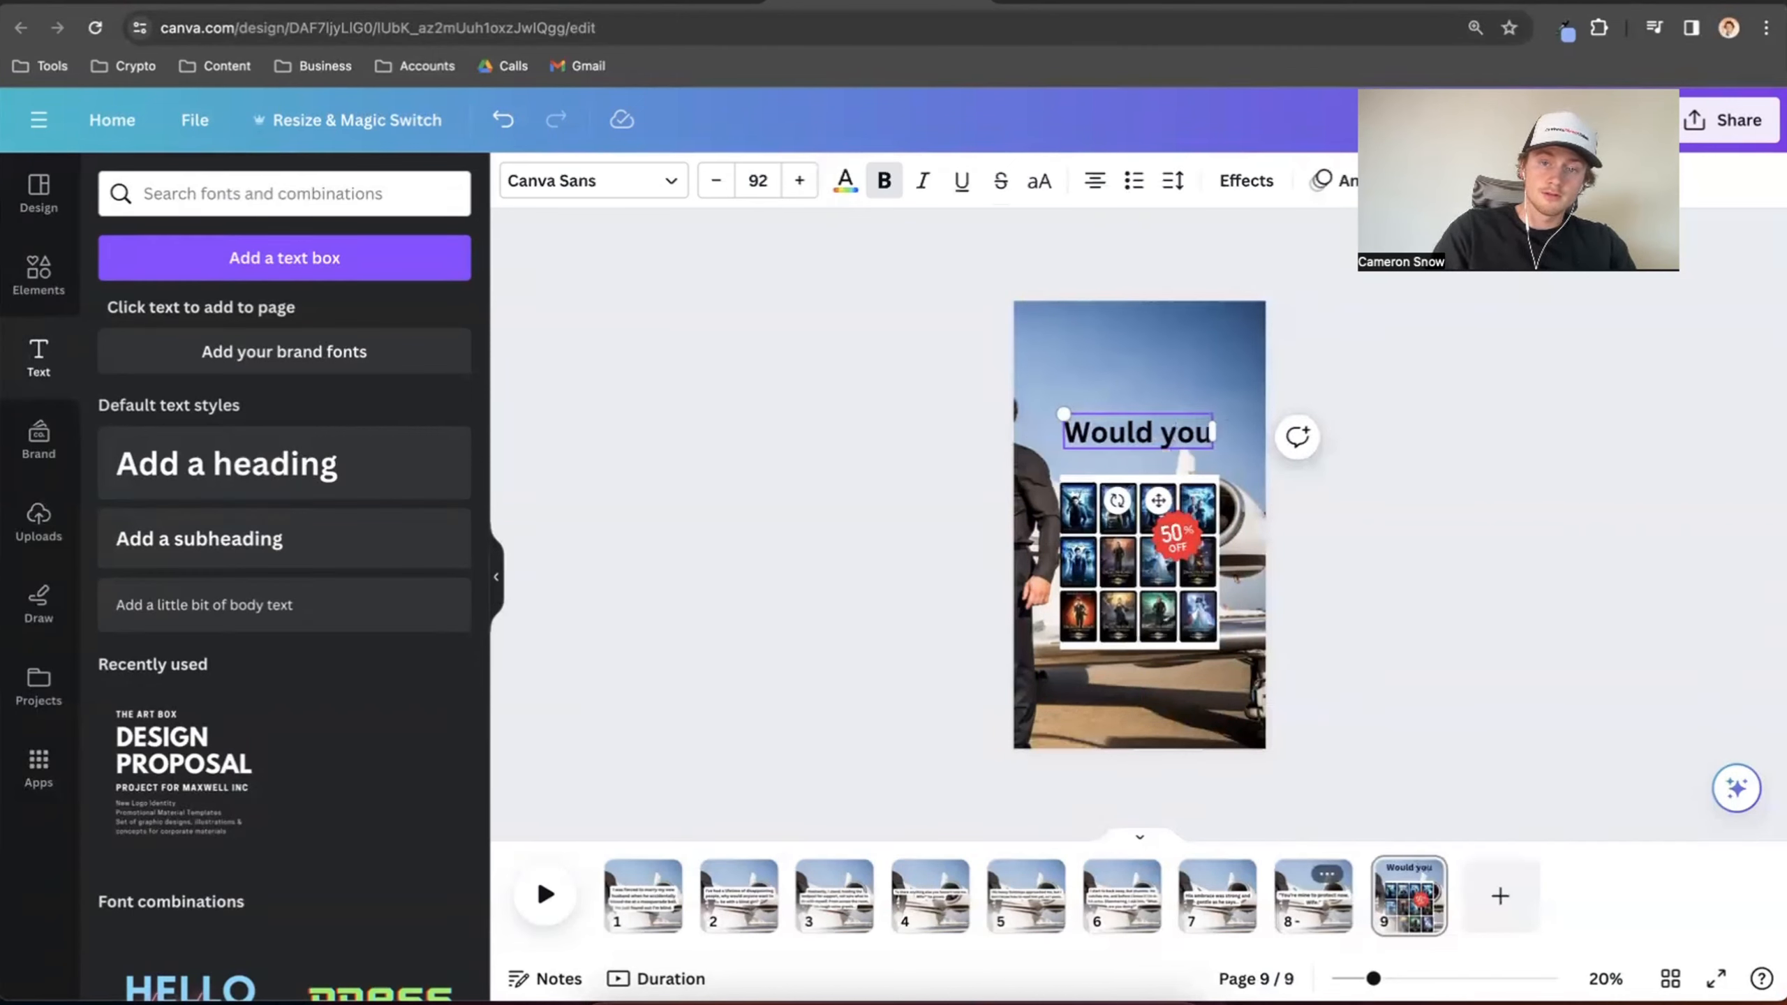
key(BackSpace)
key(BackSpace)
key(BackSpace)
text(You)
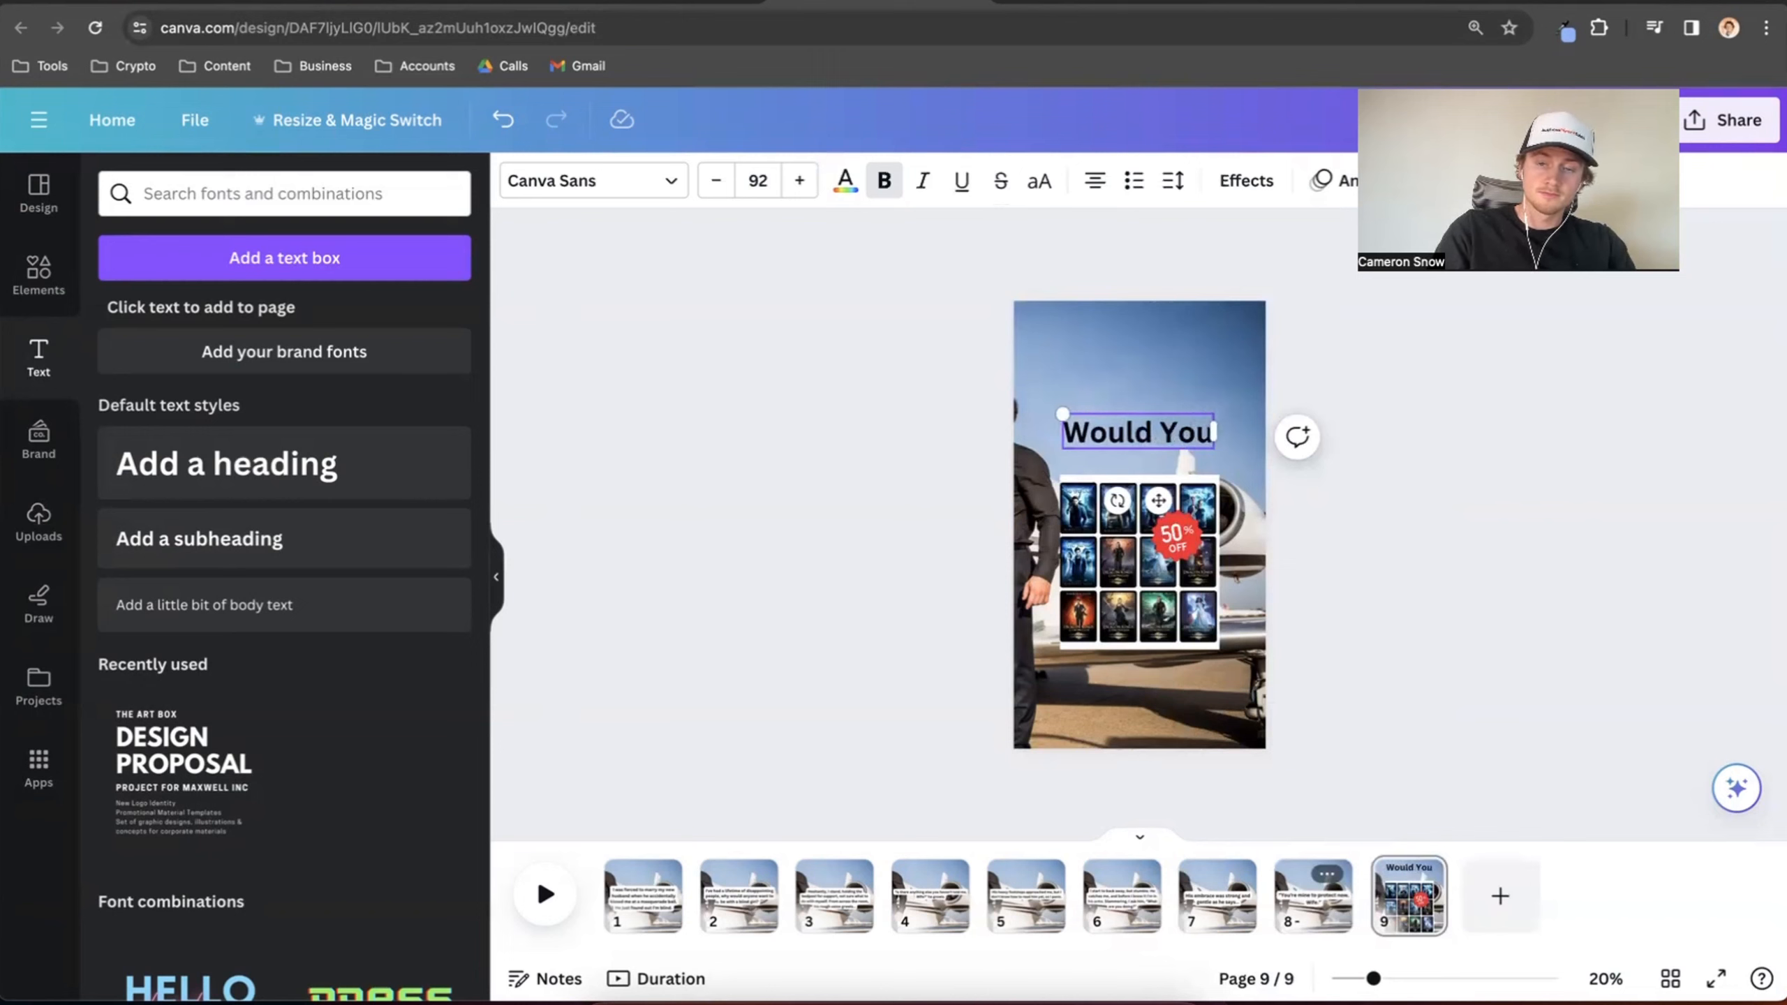
text( Read?)
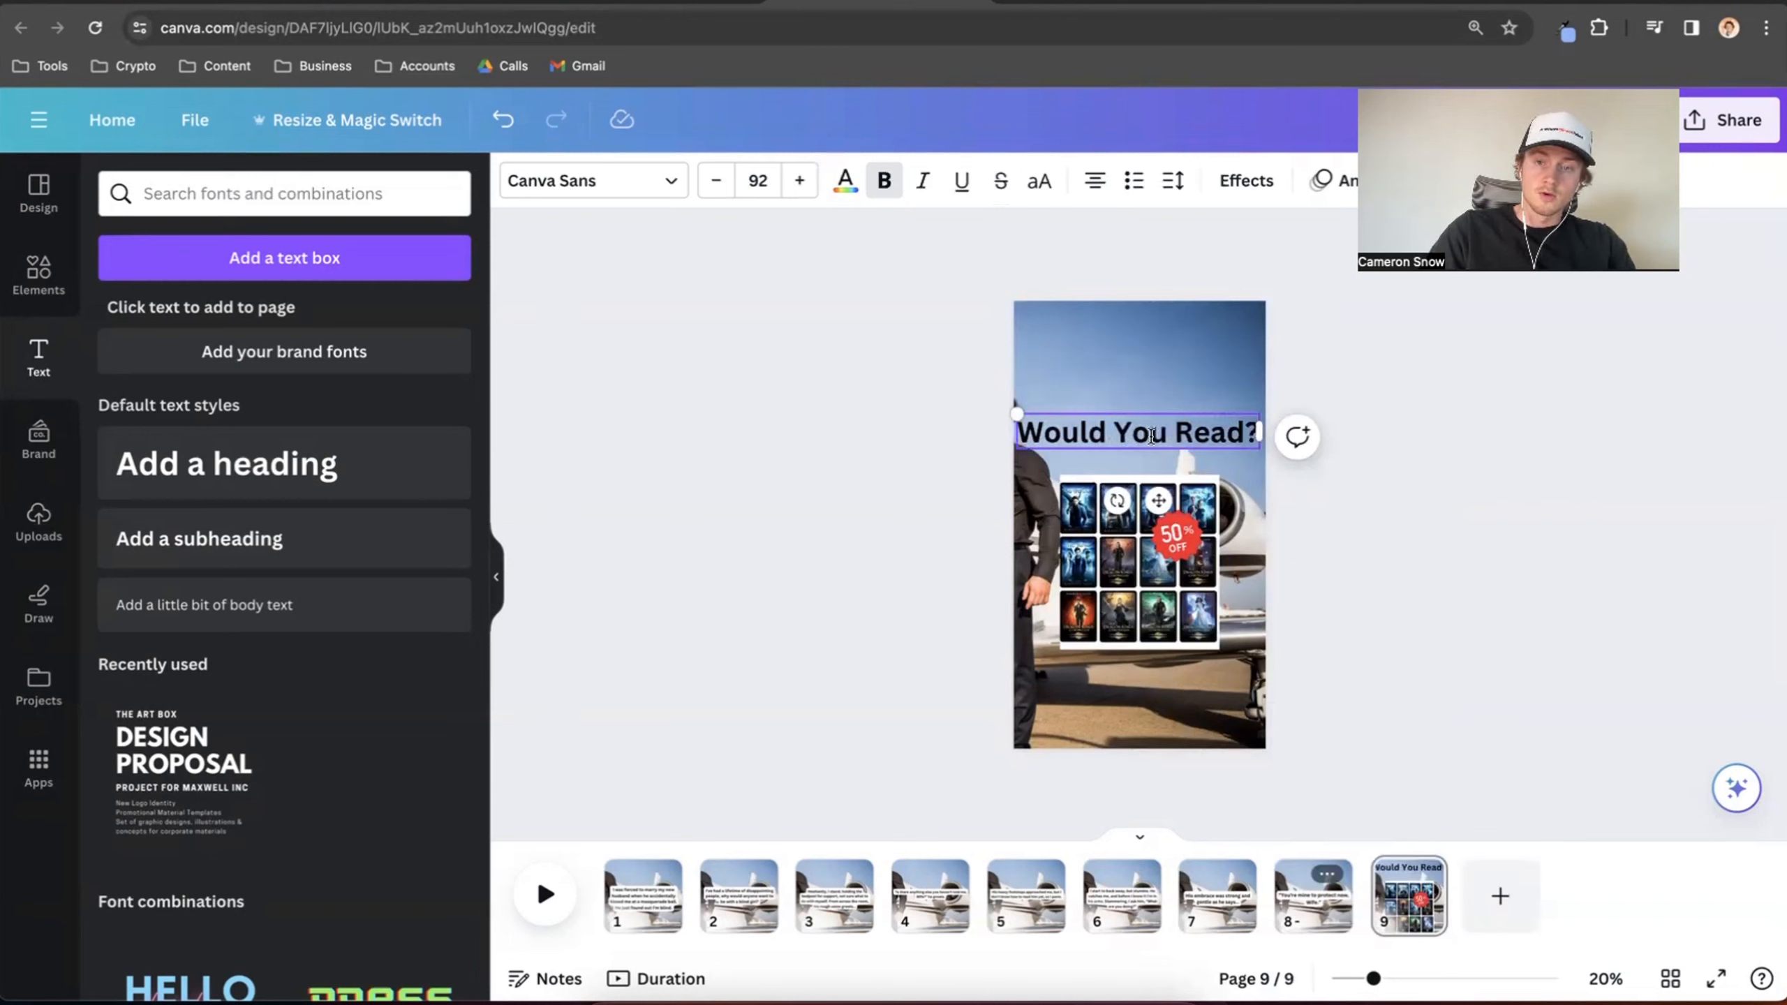
Change page 9's heading to "Are You In?" and move it slightly down, closer to the book-cover collage
key(ctrl+a)
text(Are You IN)
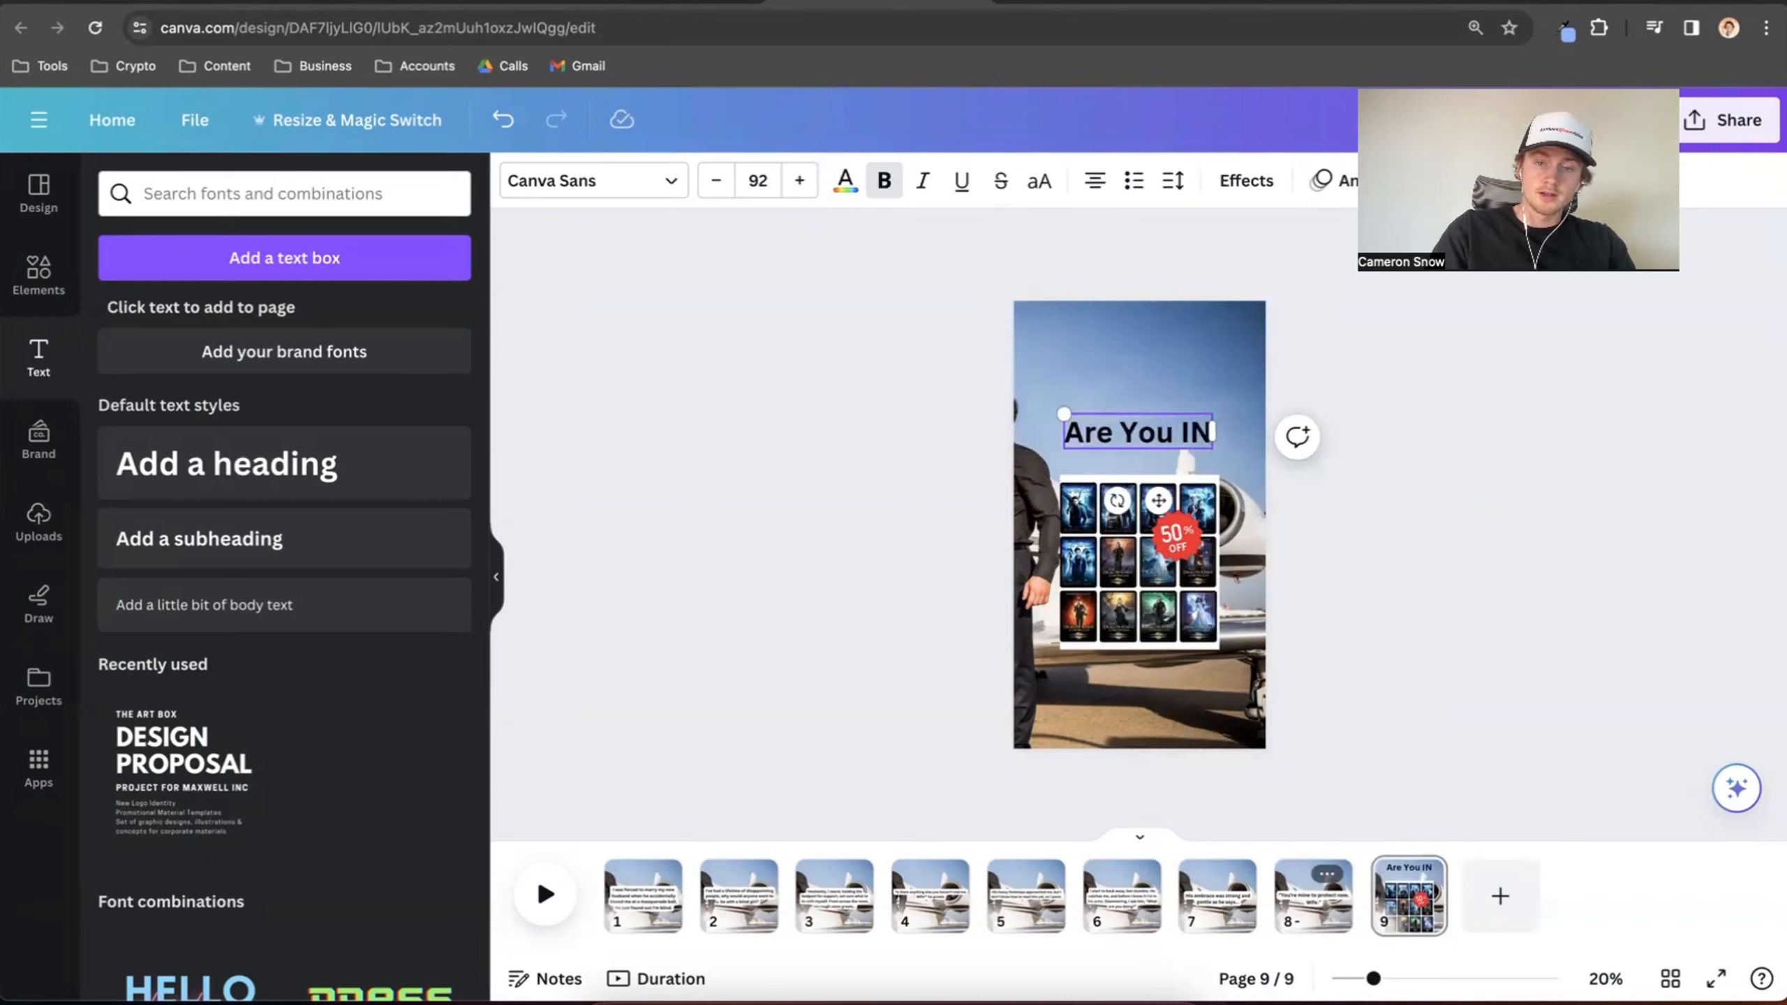
key(BackSpace)
text(n?)
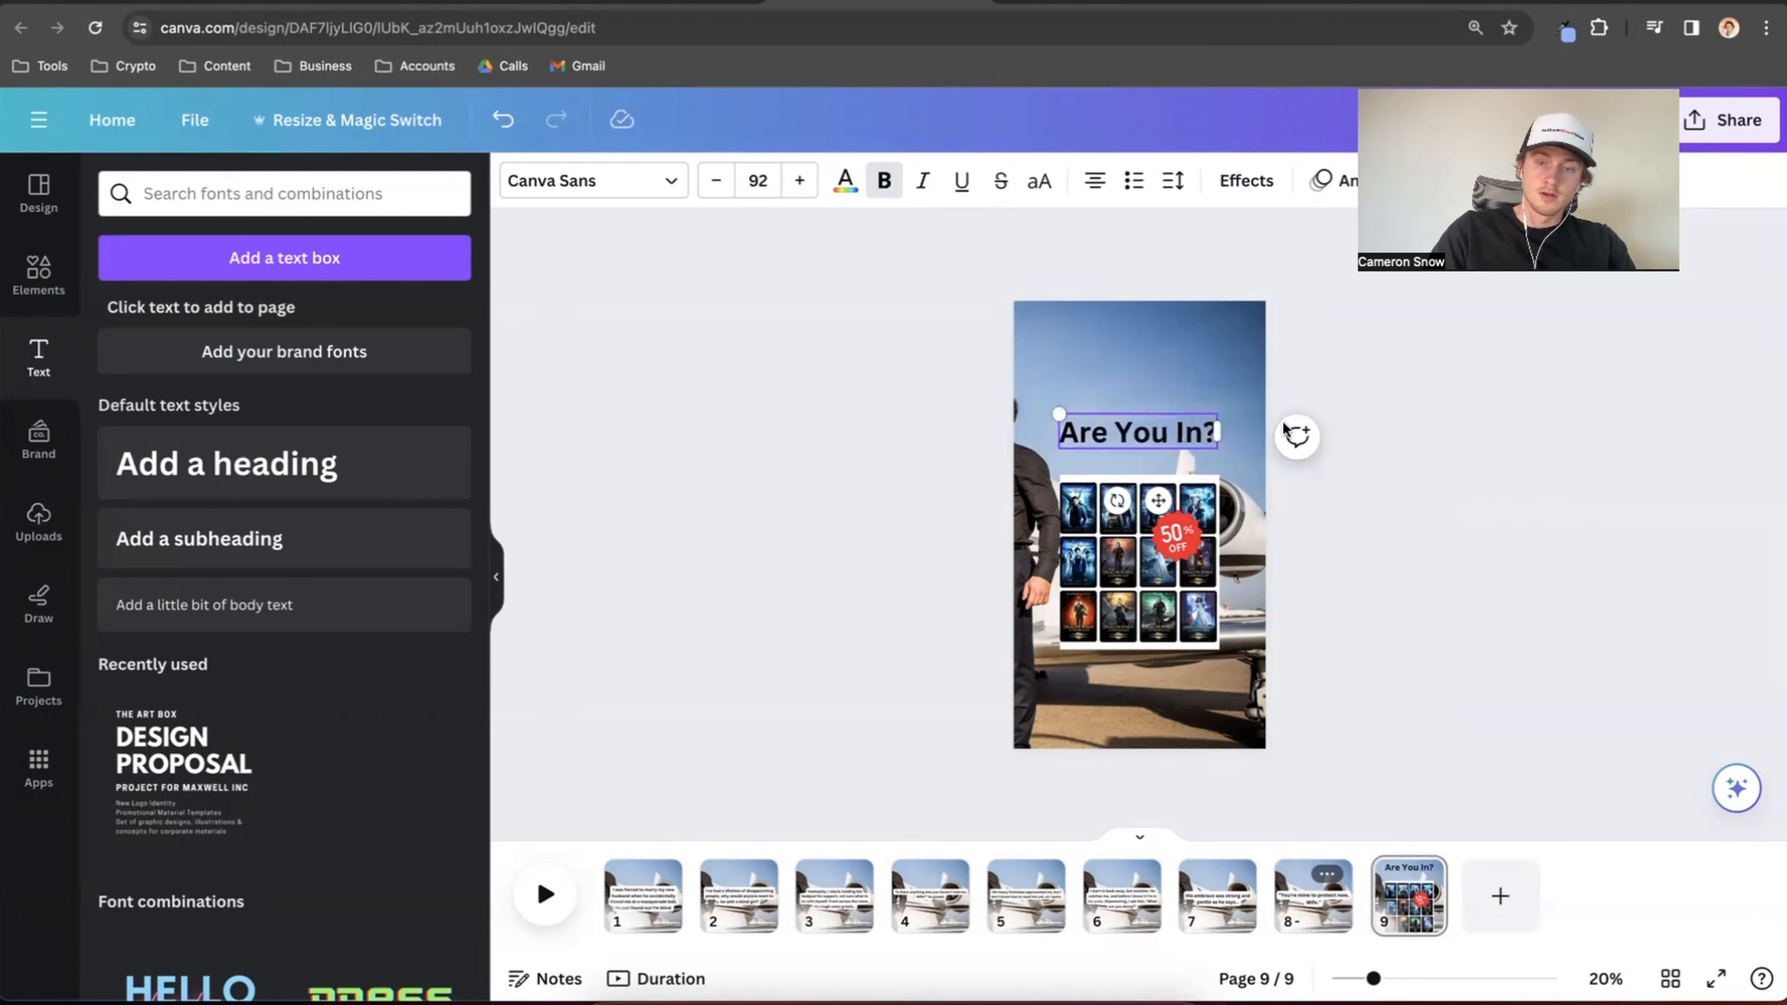
drag(1134, 430, 1133, 440)
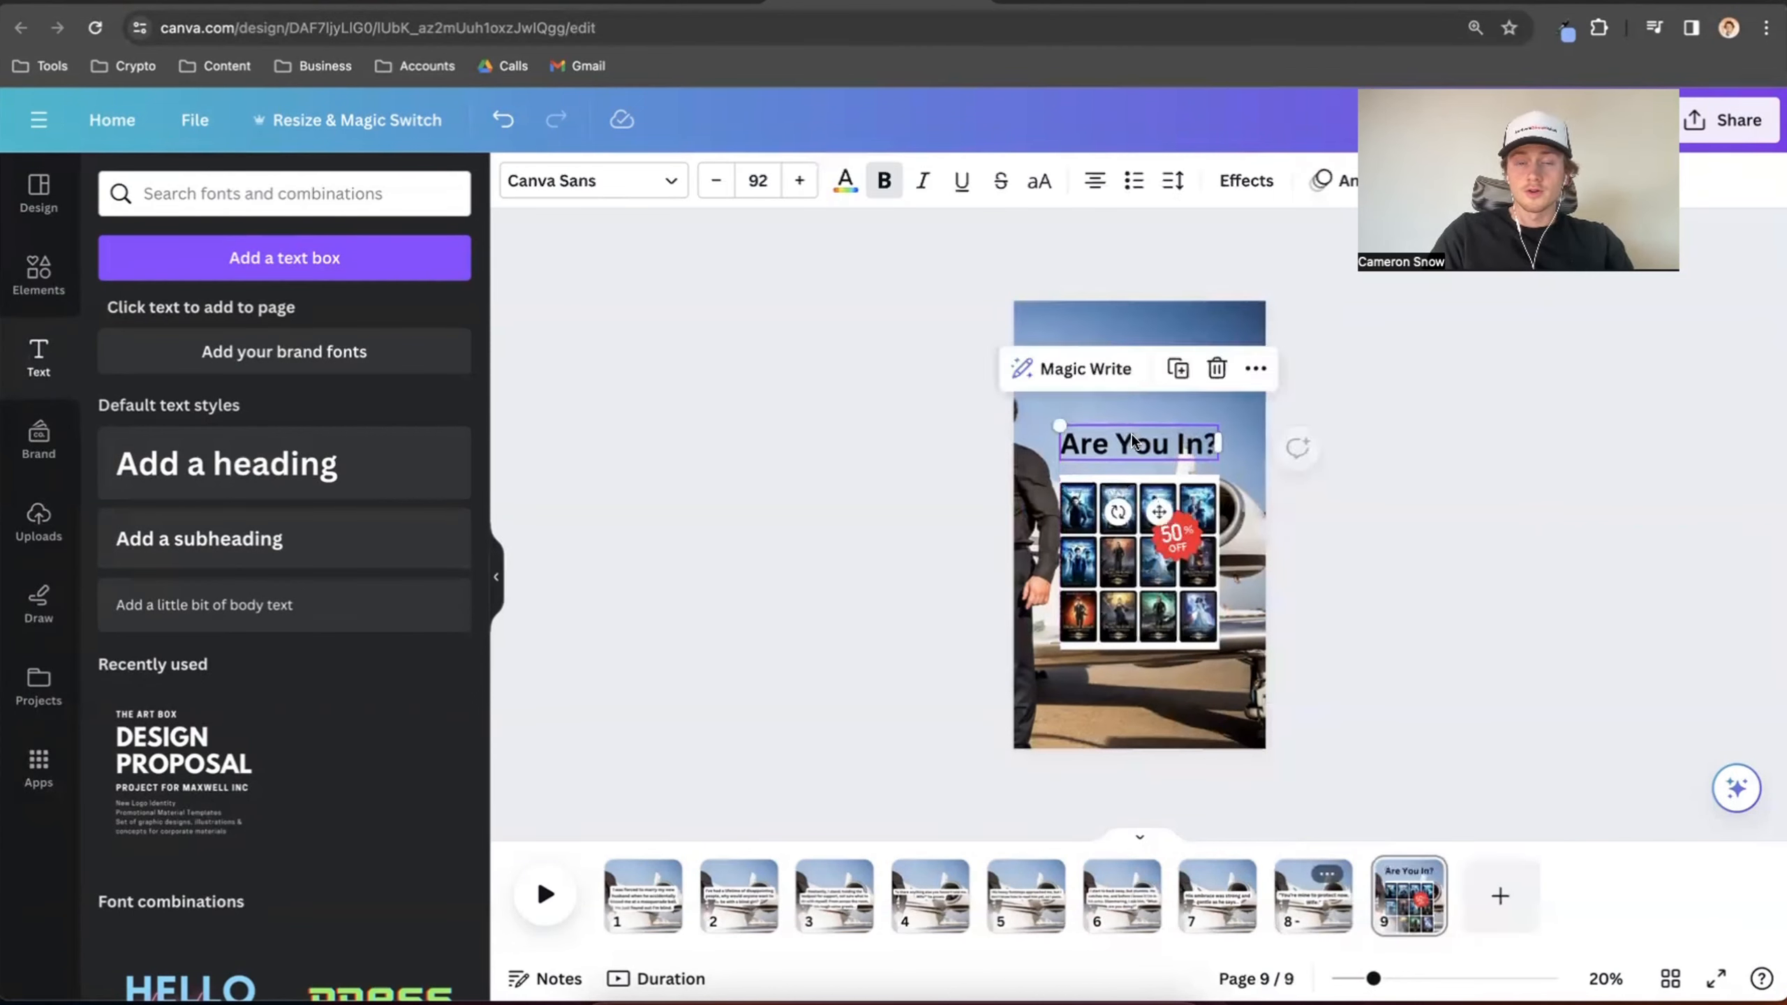
click(1132, 439)
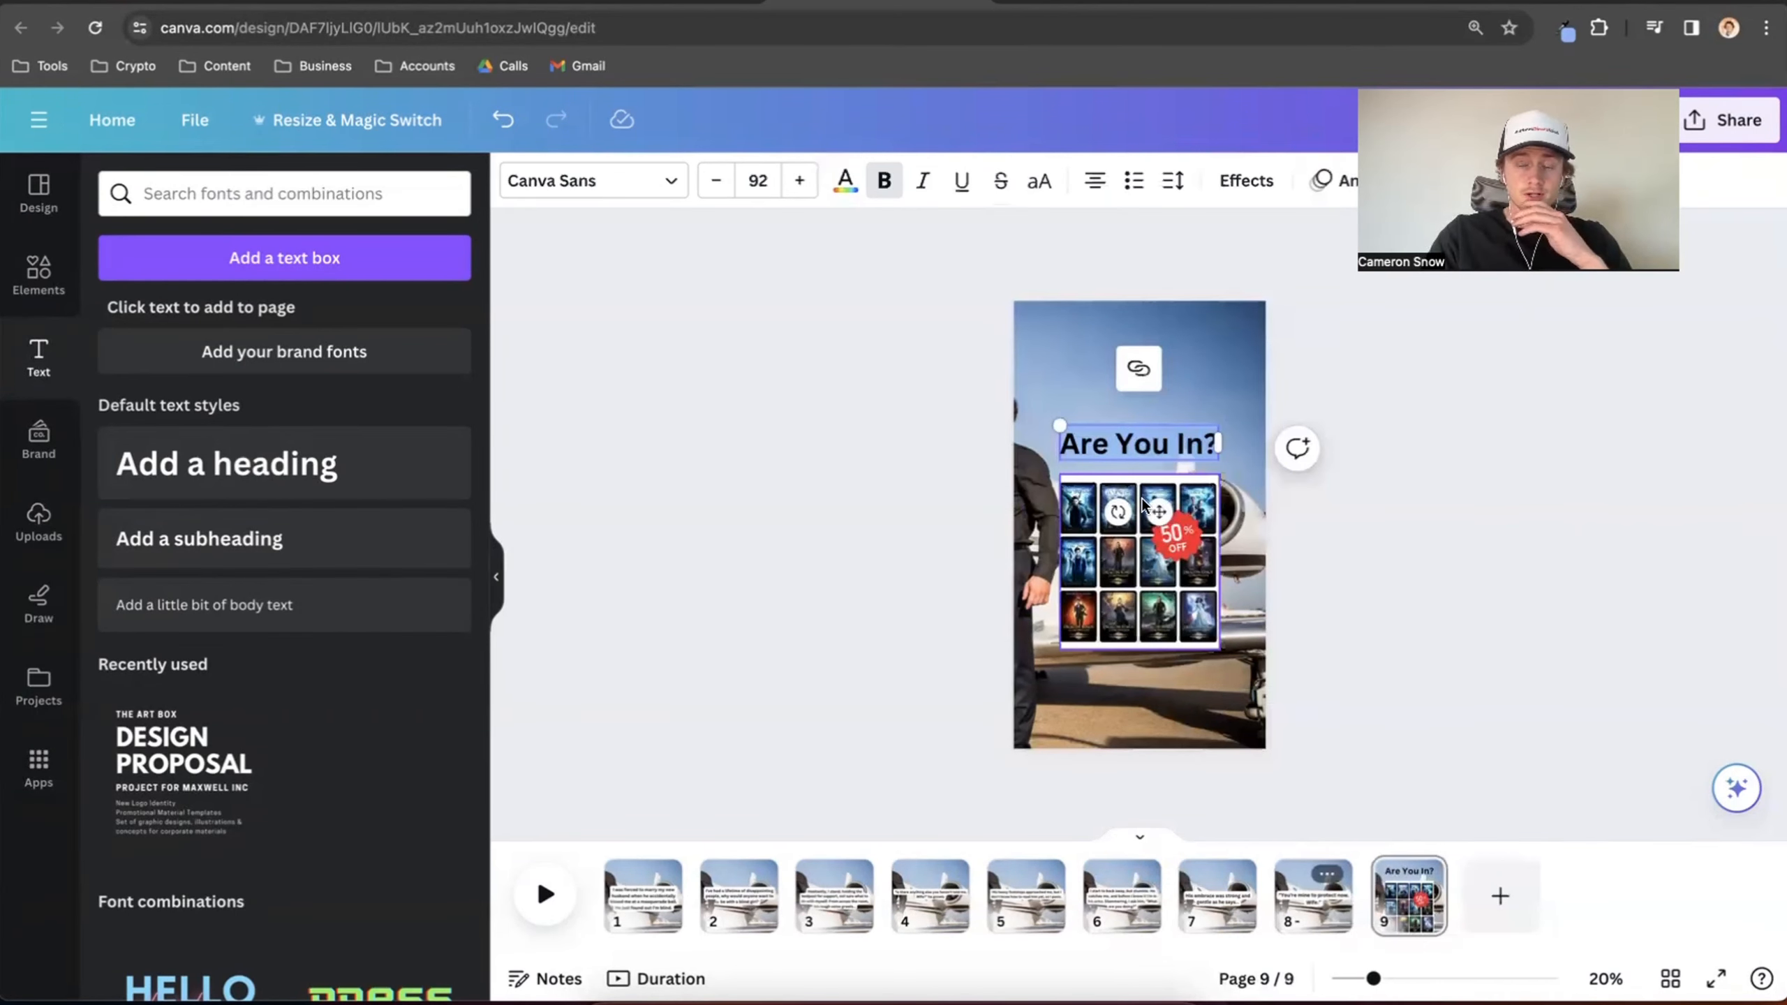
double_click(1199, 493)
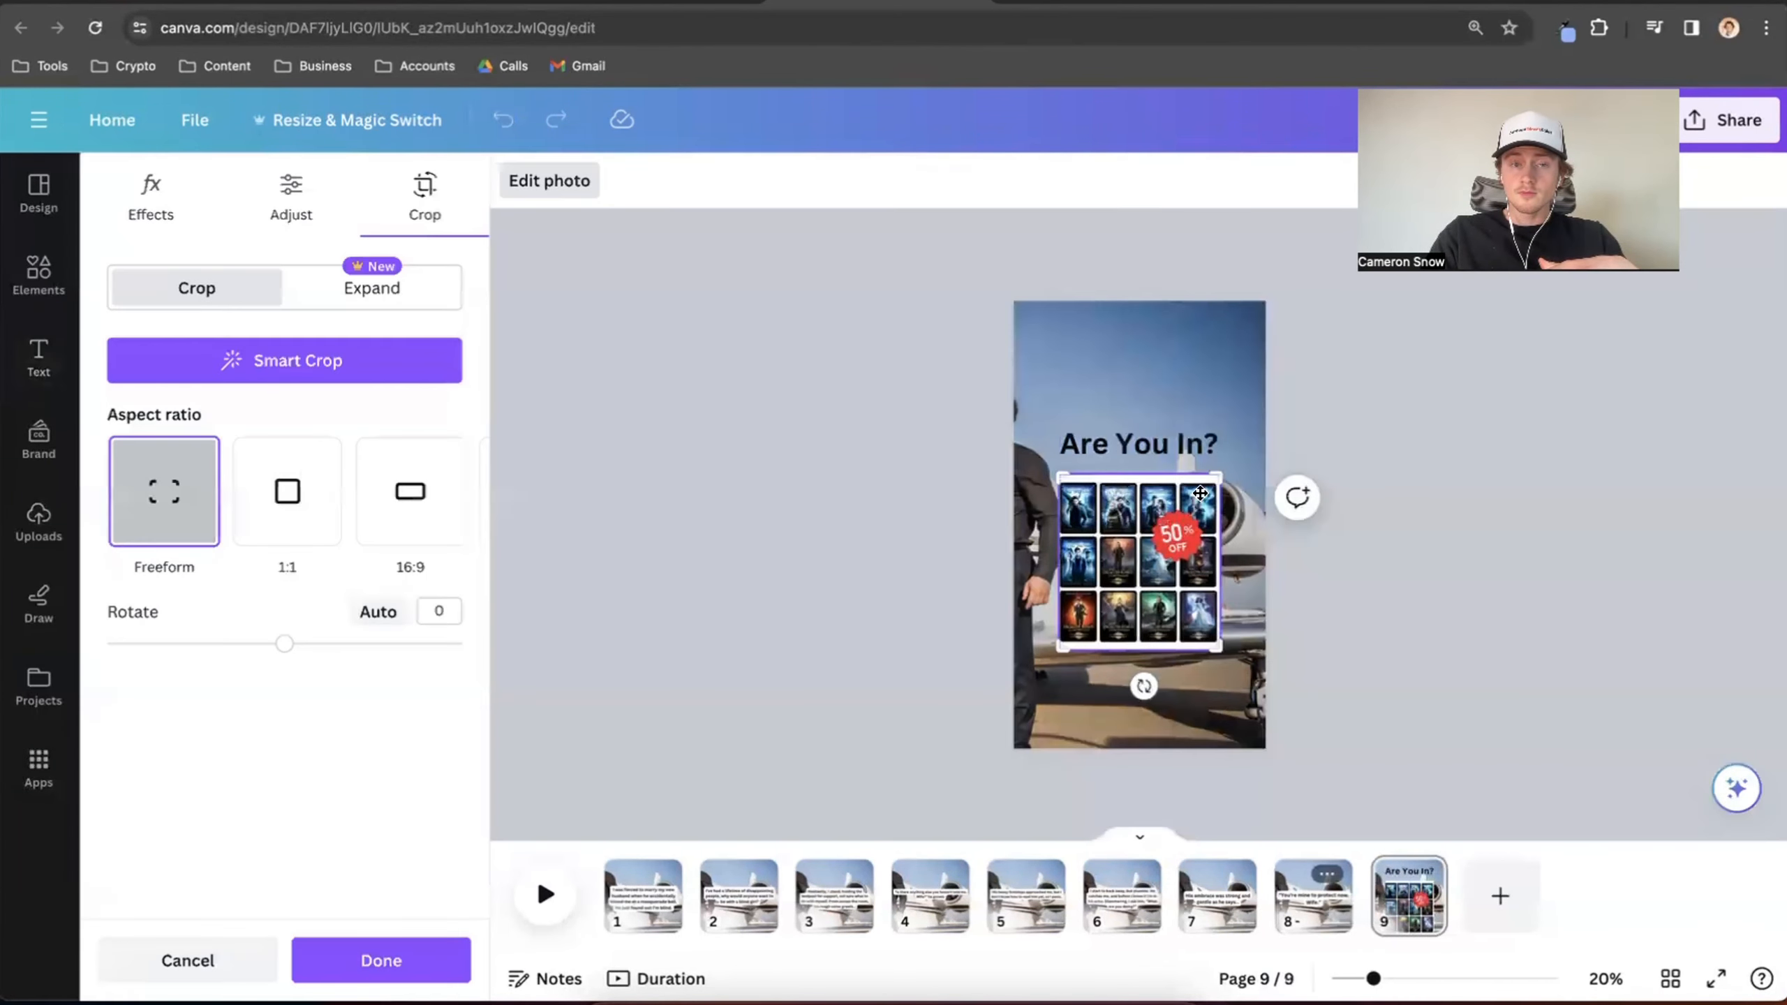
click(1332, 424)
click(1328, 443)
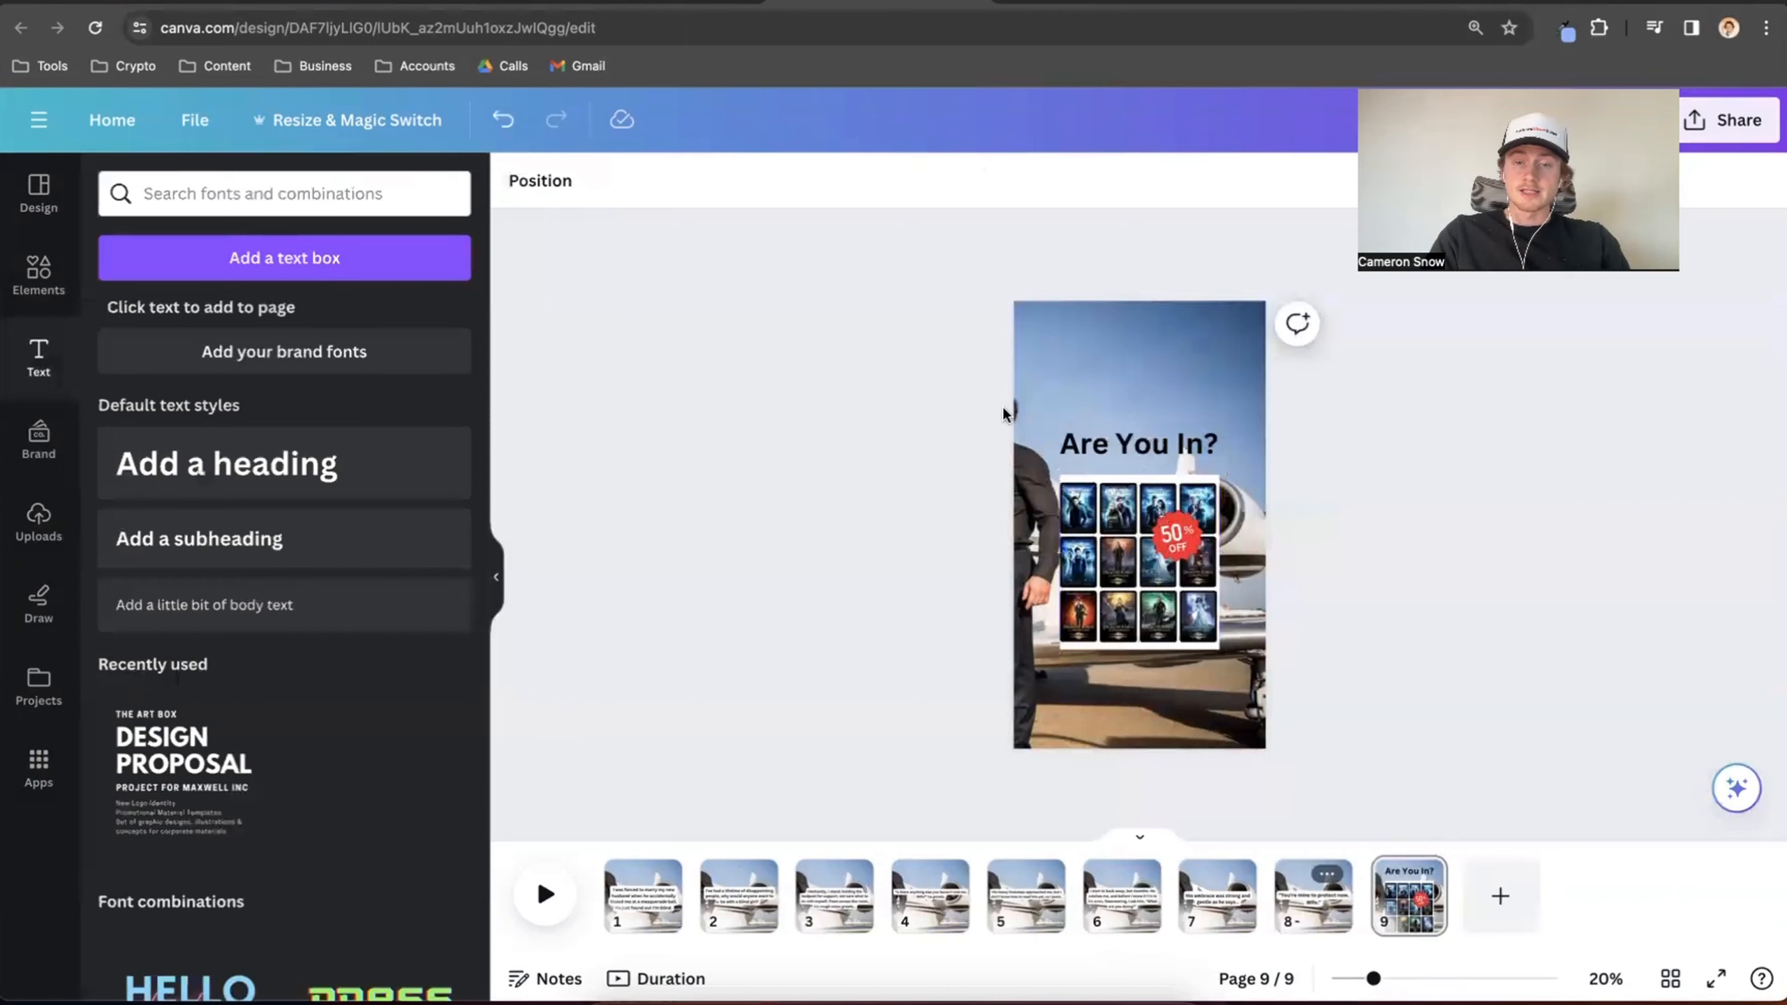
Add a square shape to page 9, enlarge it to the full page width and position it over the heading and book-cover collage
click(38, 275)
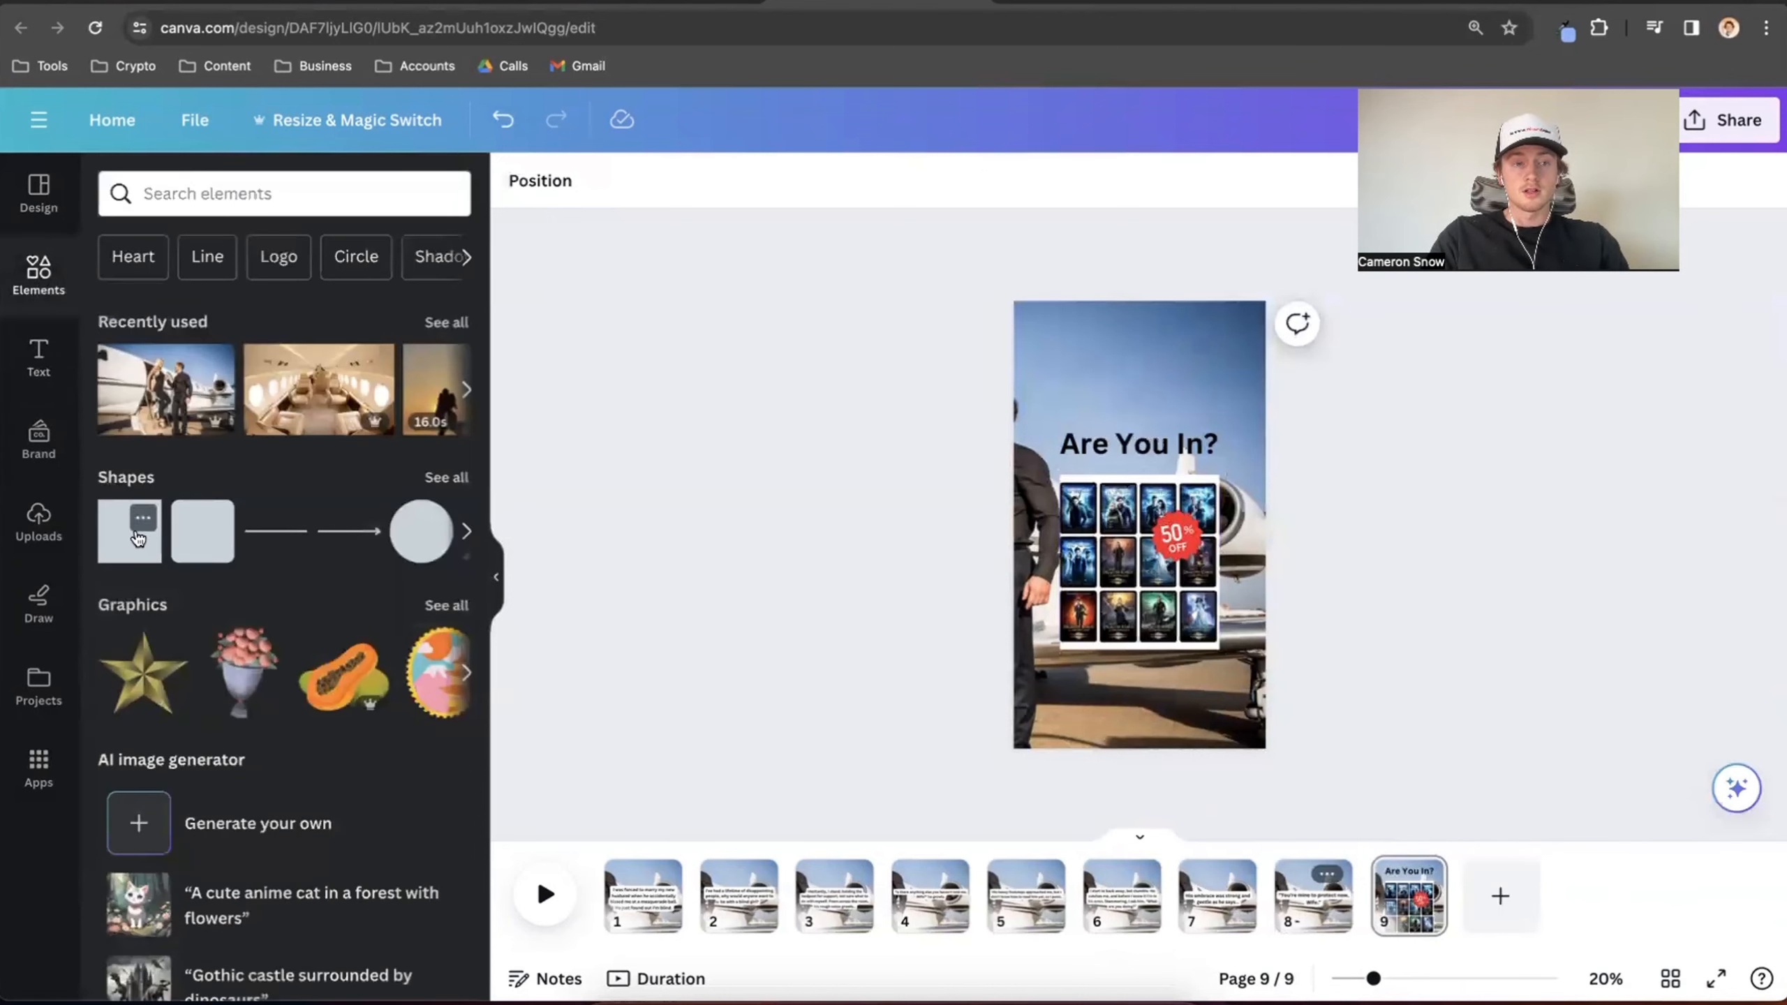
click(135, 527)
click(126, 538)
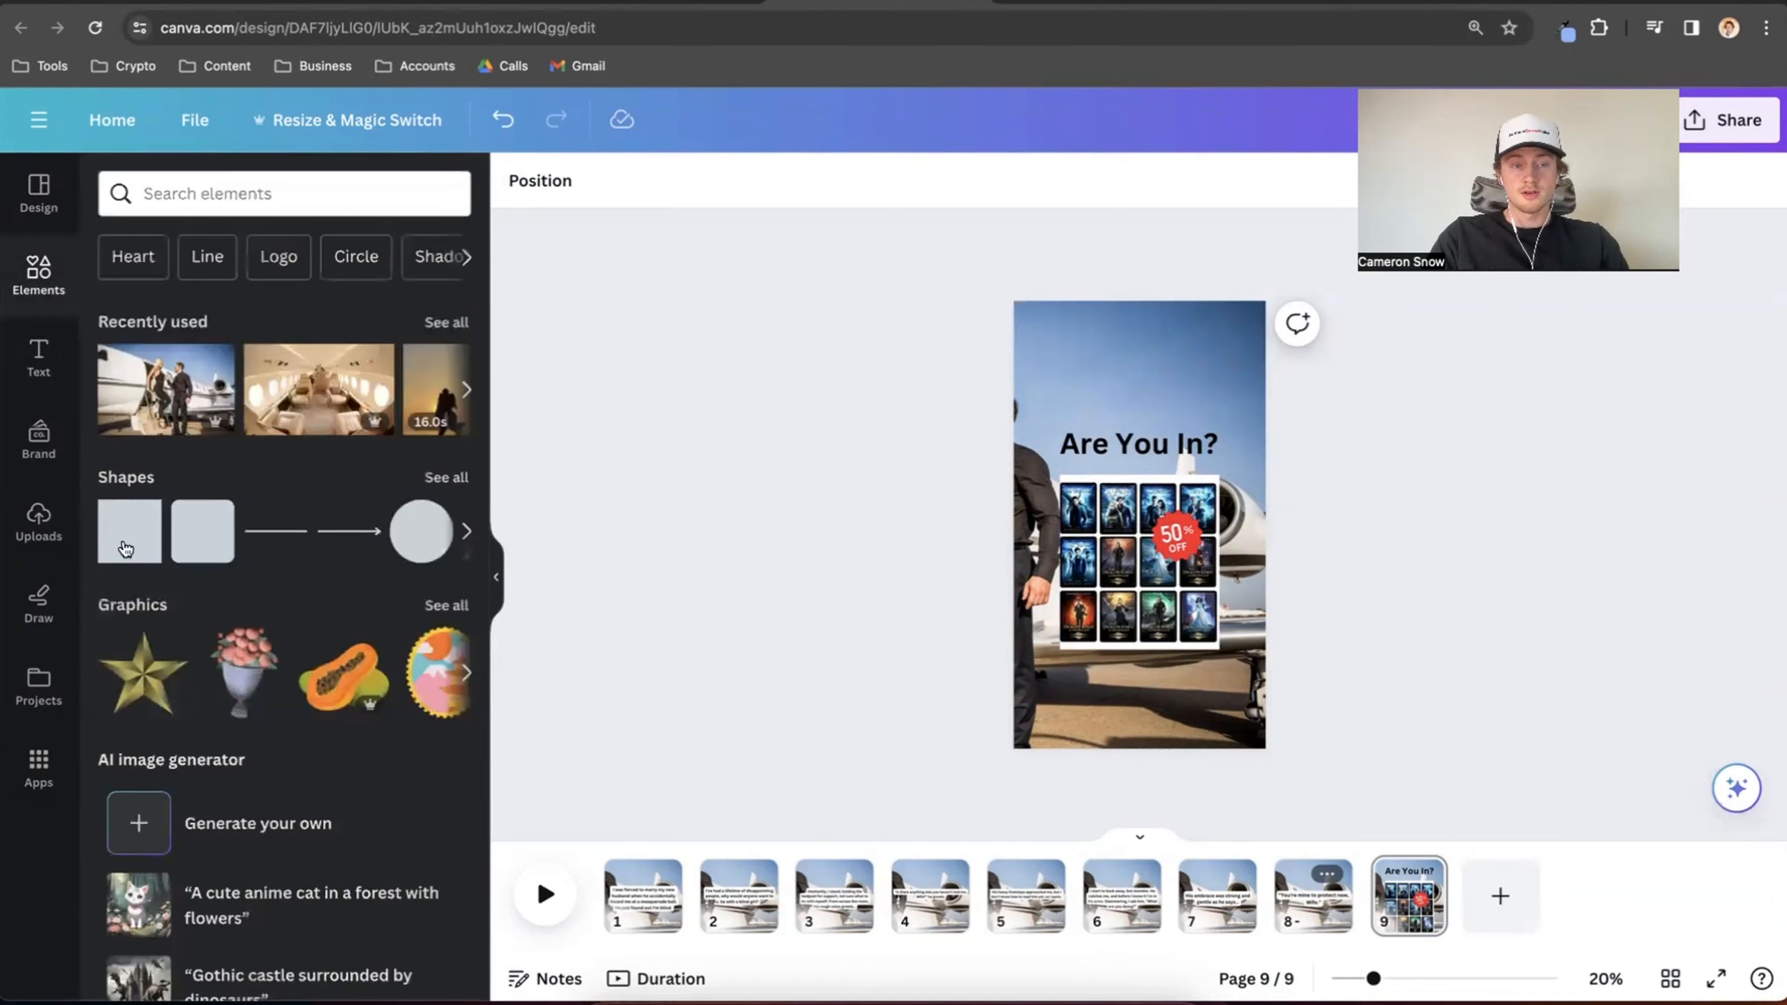
click(126, 538)
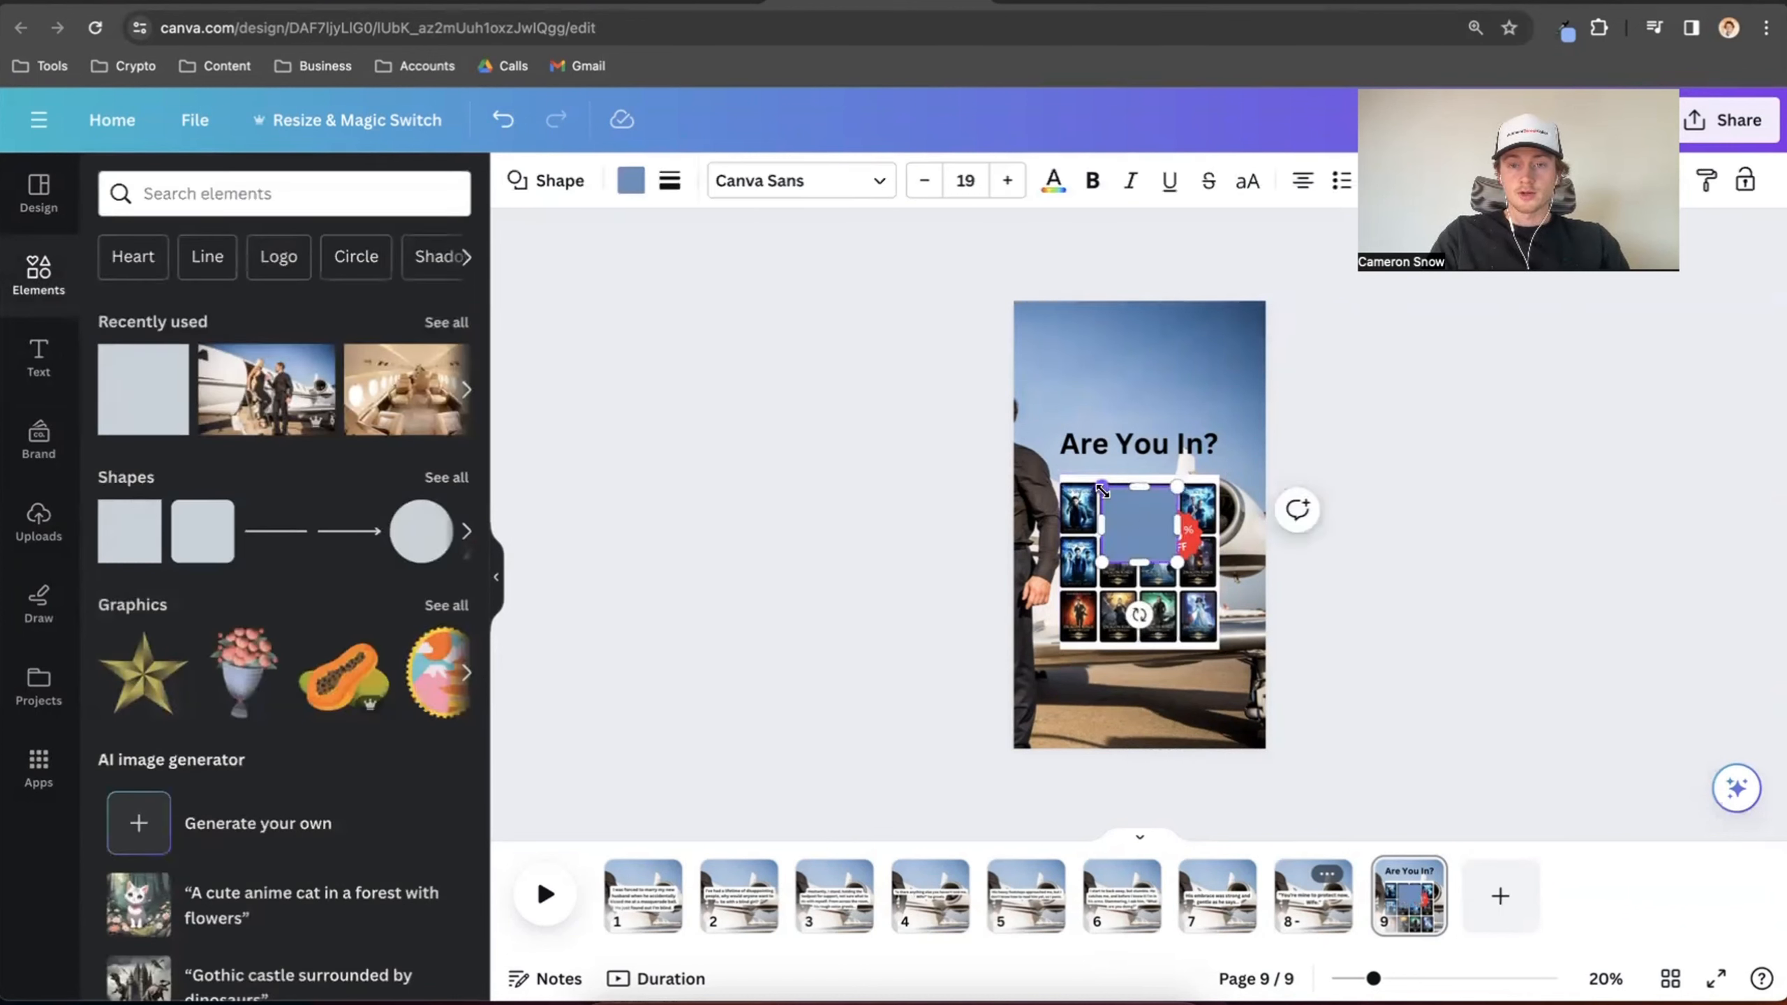
drag(1102, 489, 1013, 355)
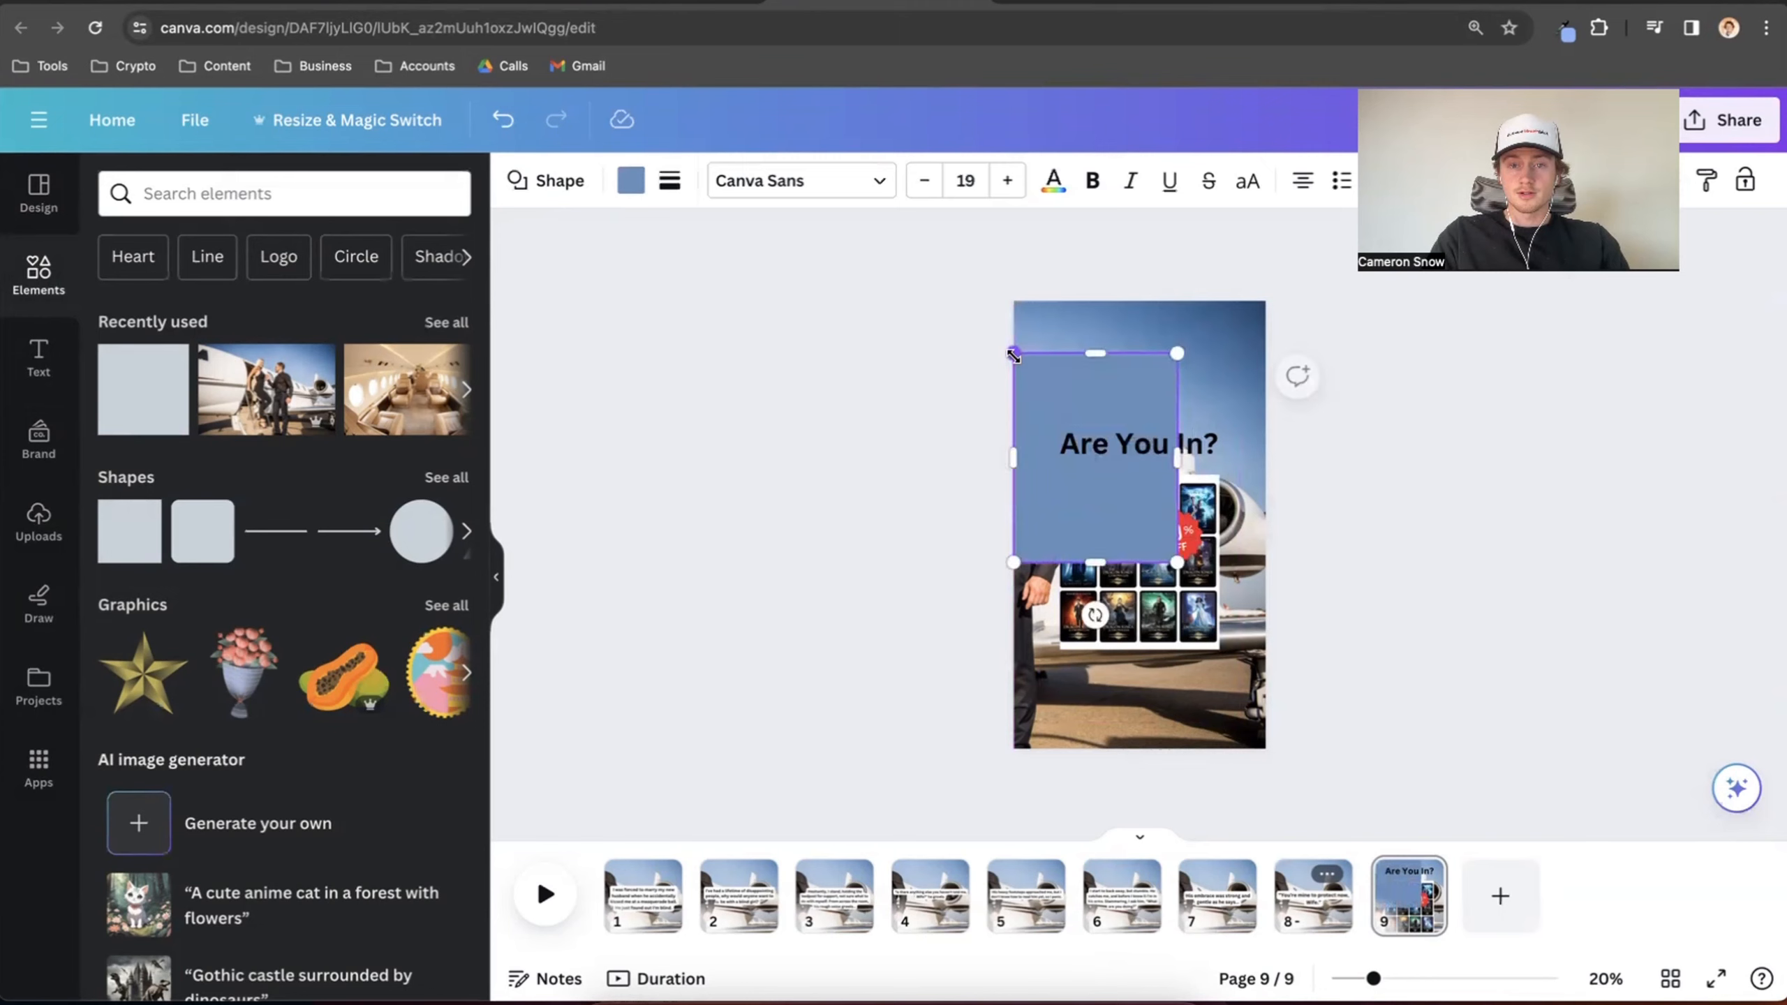
drag(1177, 562, 1264, 603)
drag(1239, 519, 1240, 559)
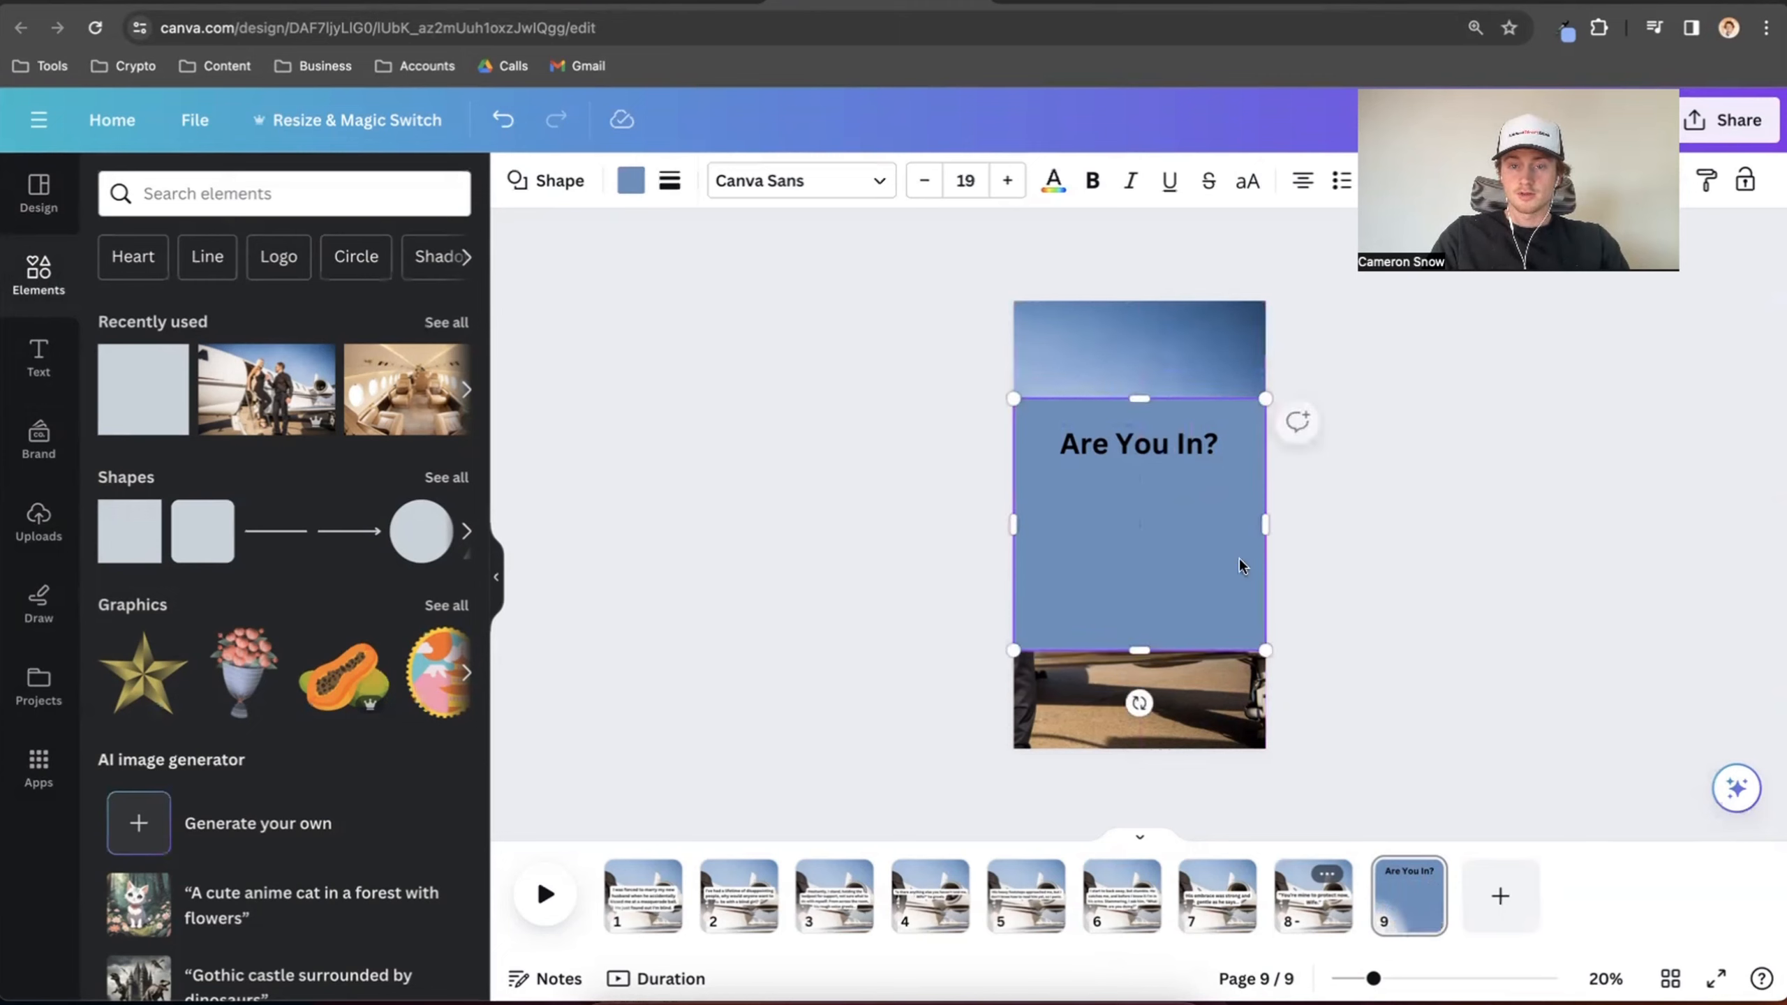
Delete the full-width blue square covering the book-cover collage on page 9
key(Escape)
click(1232, 487)
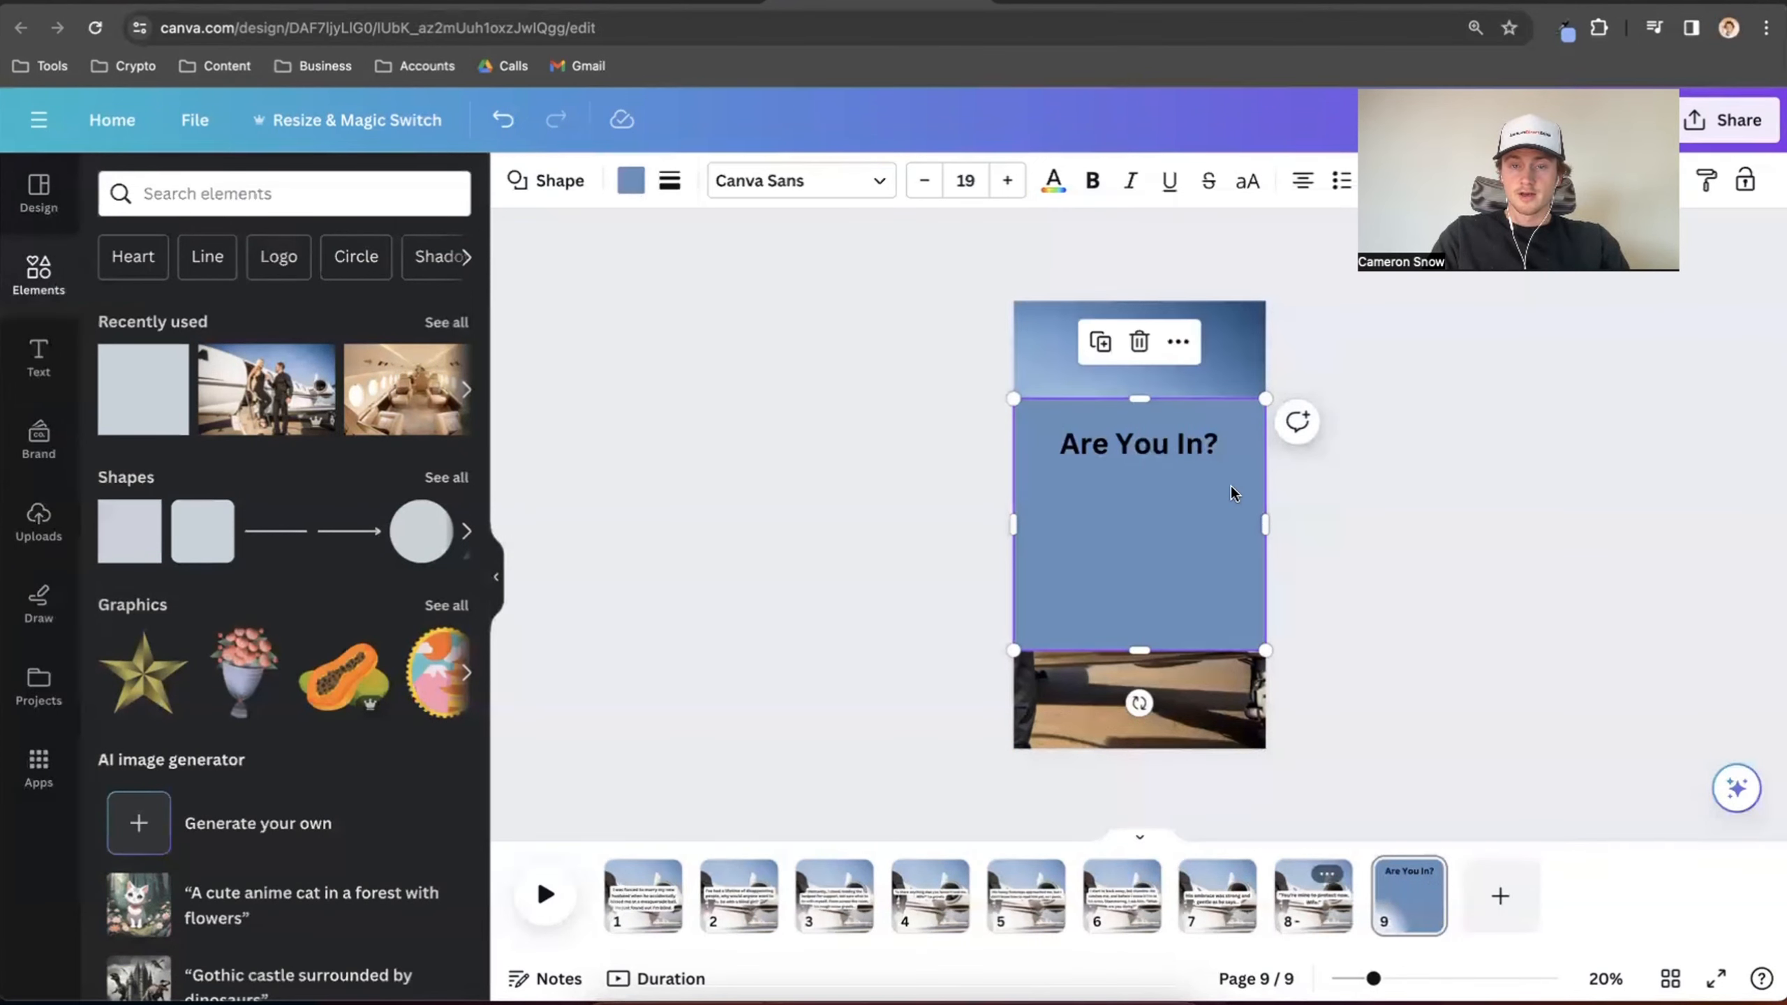
click(1344, 432)
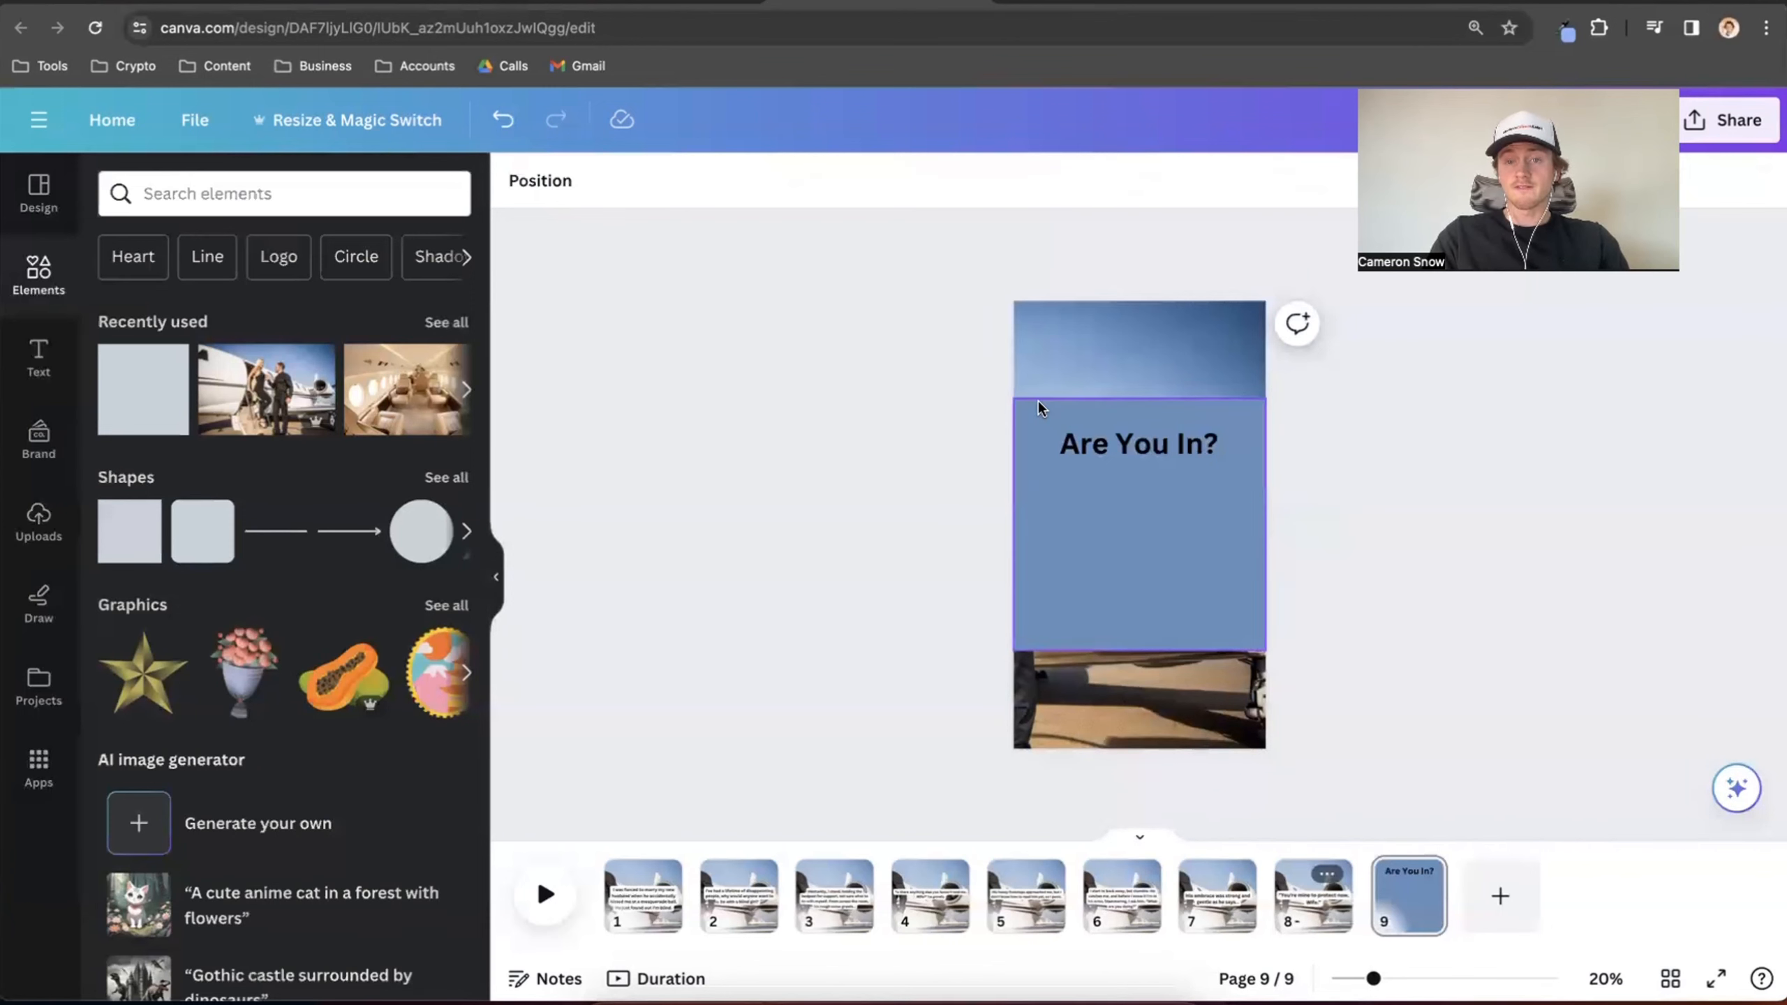
click(1246, 450)
key(Delete)
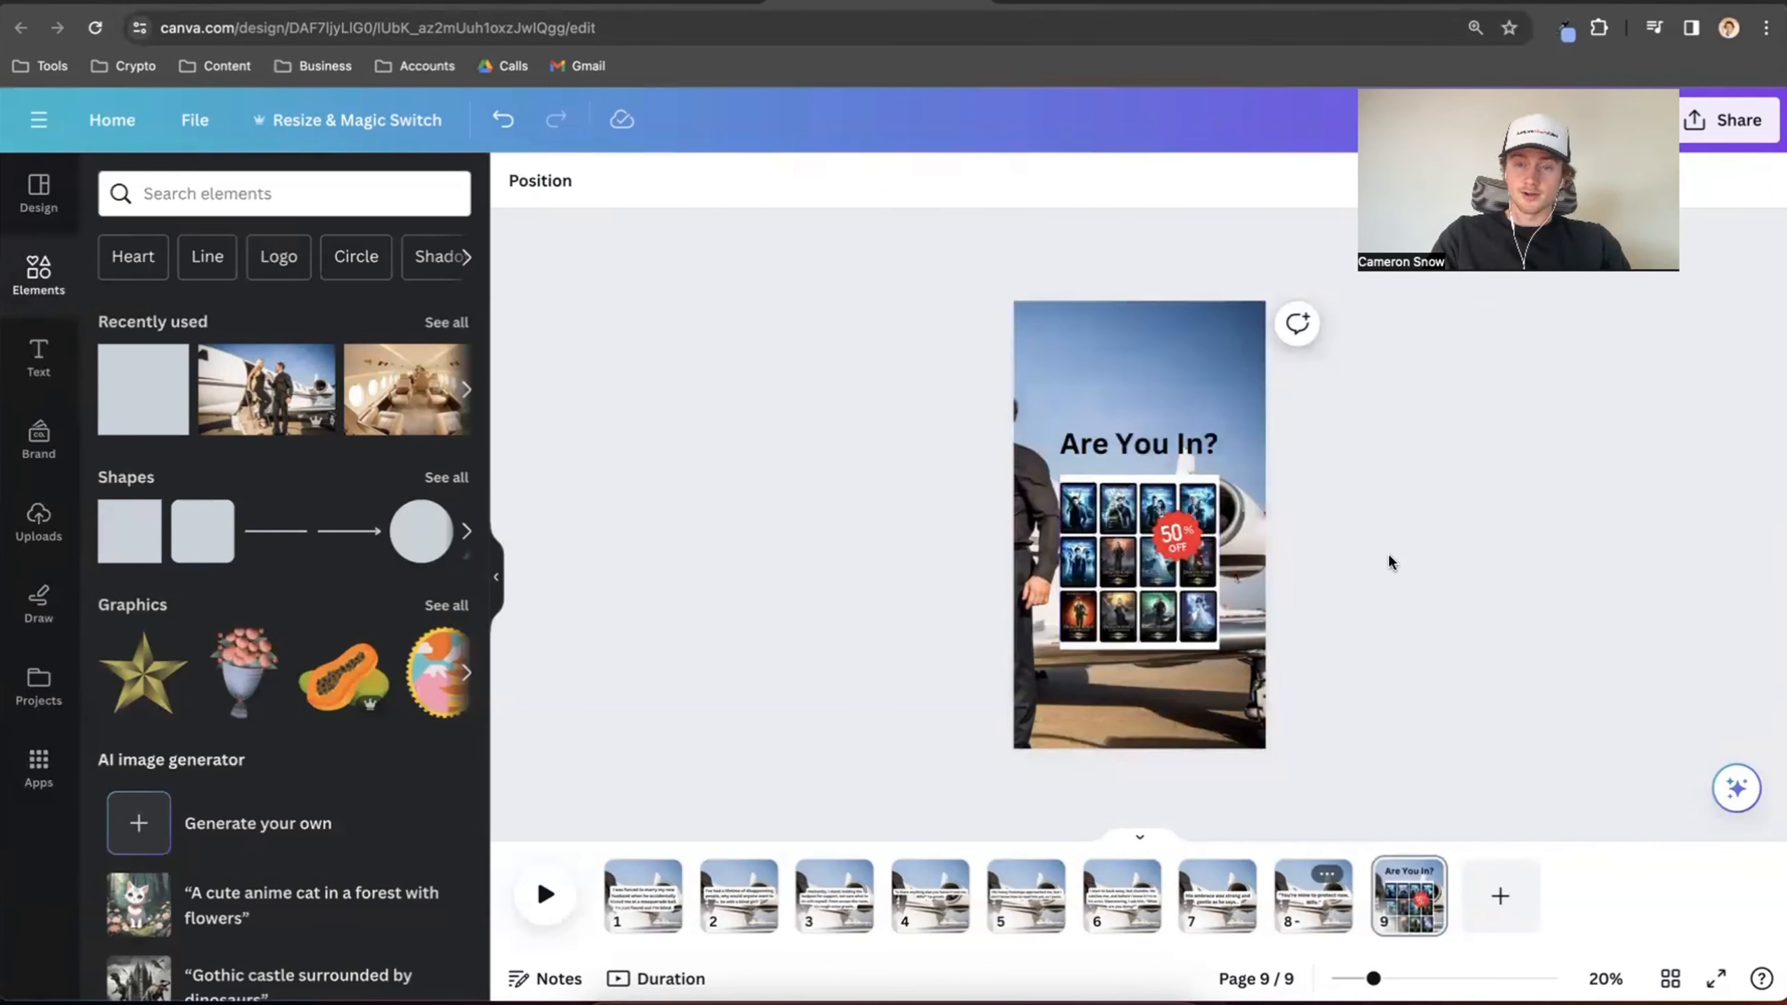
View the download options for the design, including file type, size and page selection, and close them without downloading
click(1711, 125)
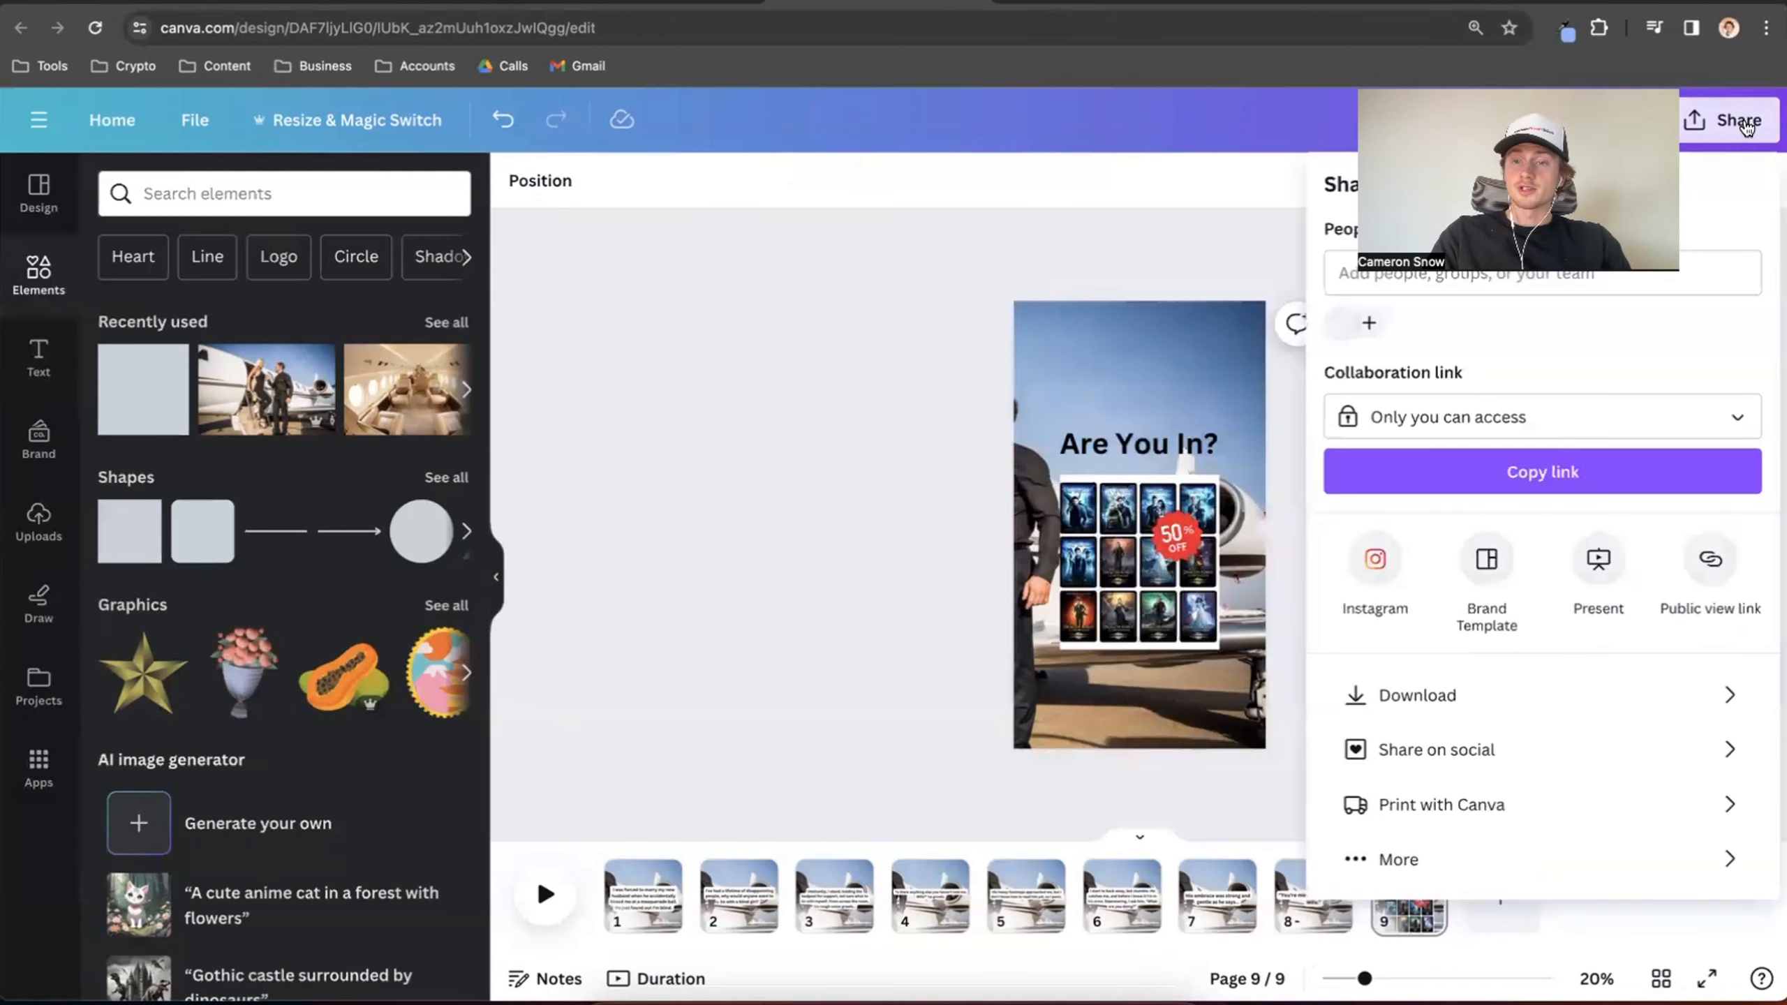
click(1543, 690)
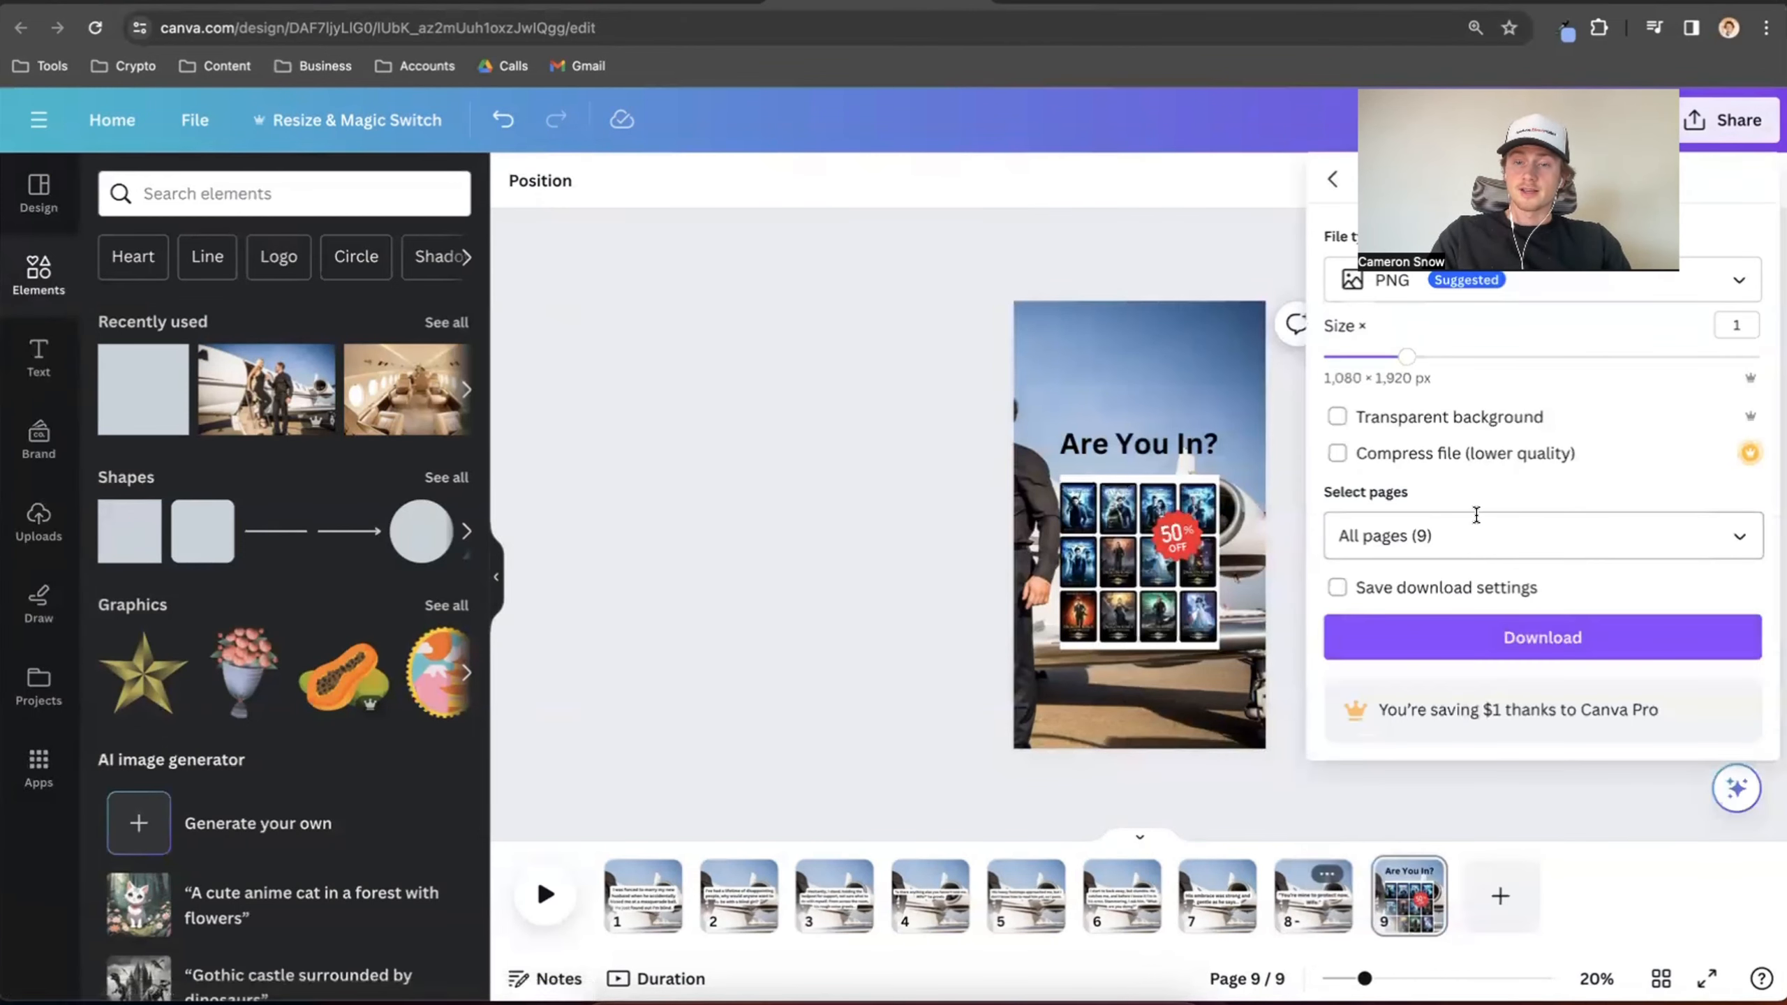
click(905, 424)
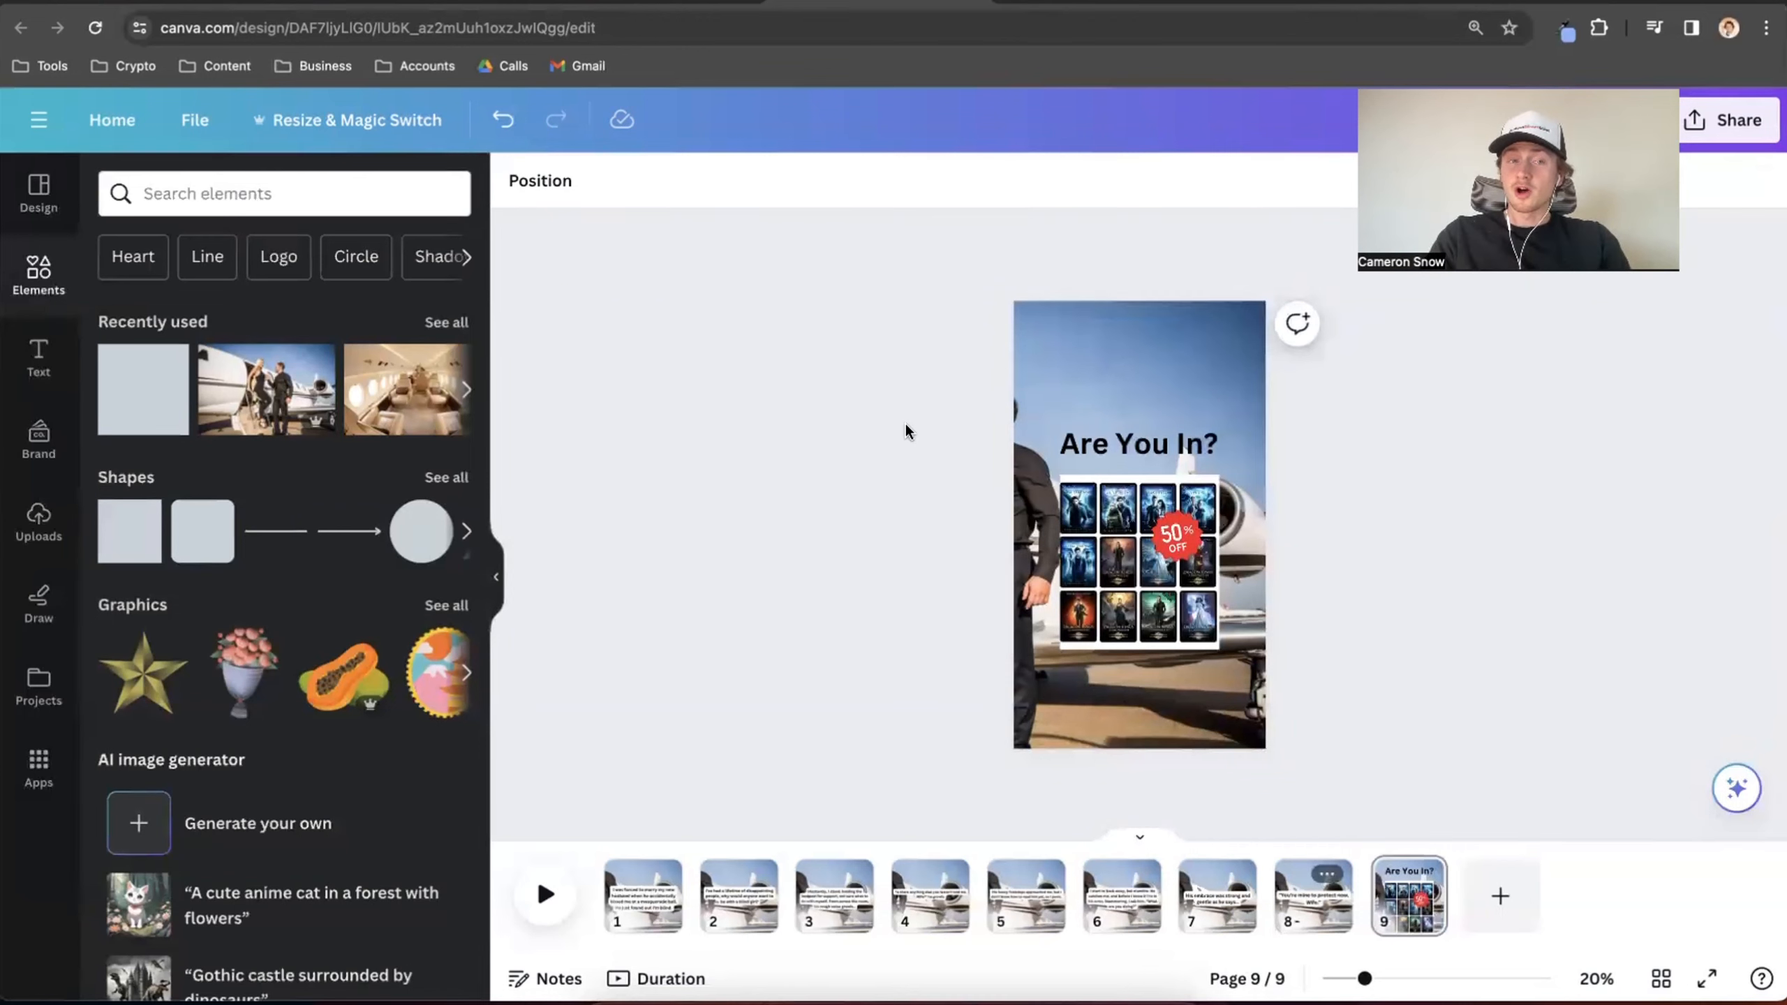